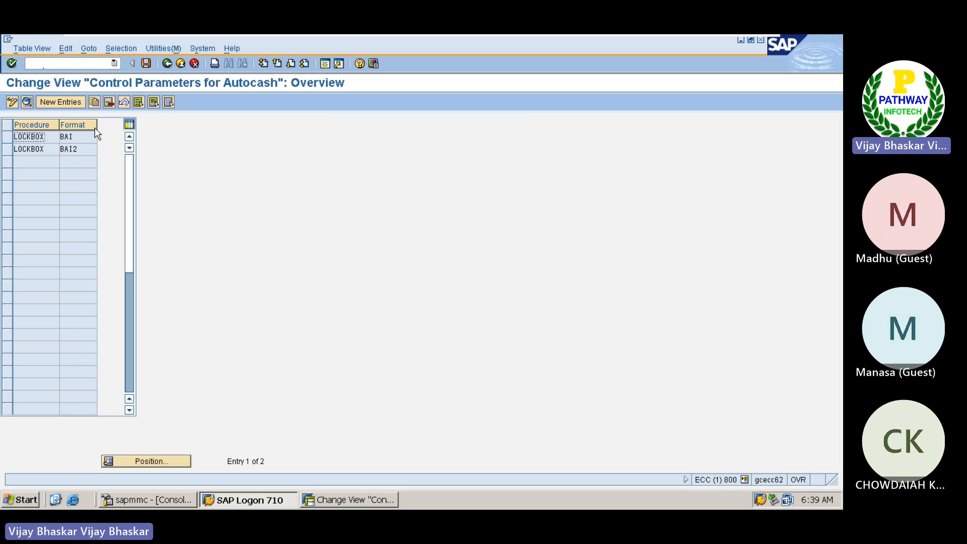
Step: Widen the Format column in the Autocash control parameters overview and open the details of the LOCKBOX entry with format BAI
{"action": "left_click_drag", "start_coordinate": [104, 127], "coordinate": [115, 128]}
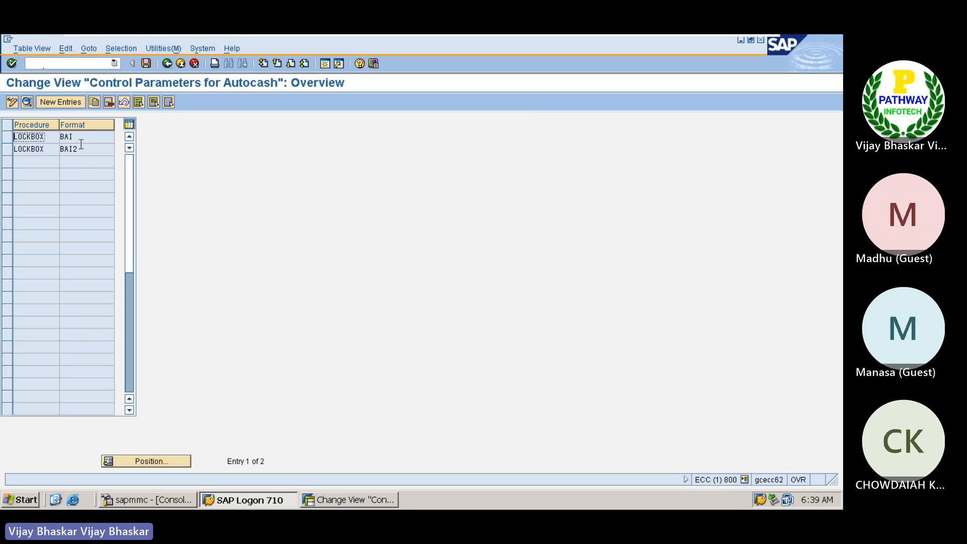
{"action": "left_click", "coordinate": [81, 138]}
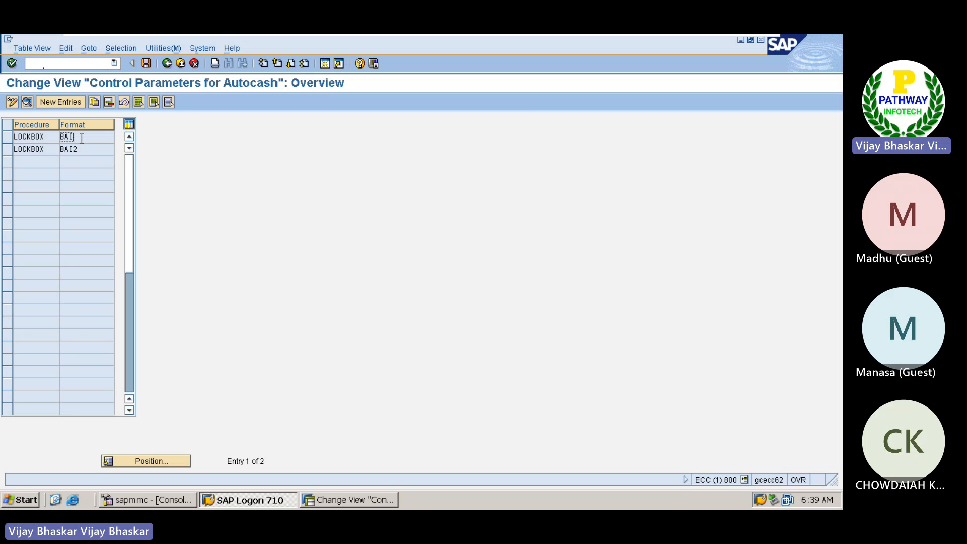
{"action": "left_click", "coordinate": [87, 149]}
{"action": "double_click", "coordinate": [50, 137]}
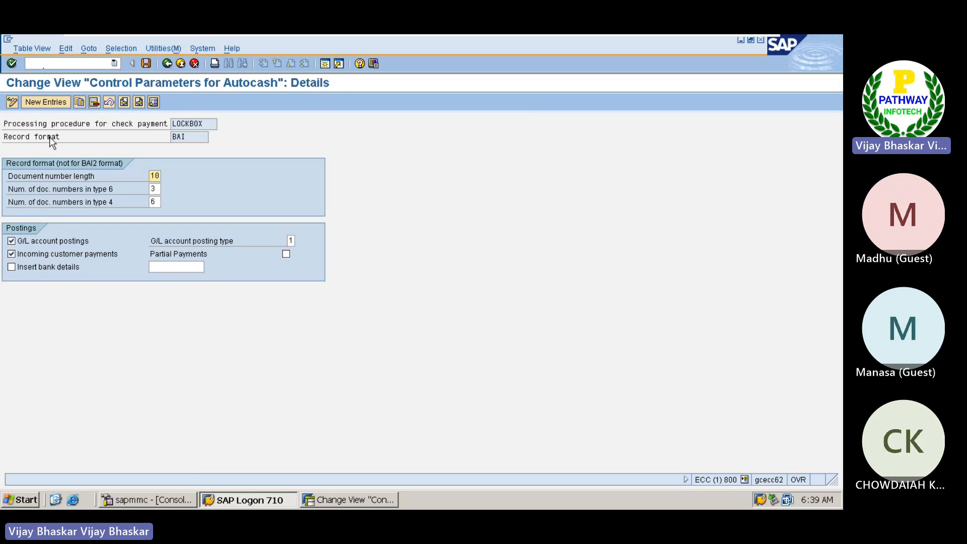
Step: Examine the BAI record format settings: document number length and the number of document numbers in type 6 and type 4
{"action": "left_click", "coordinate": [200, 136]}
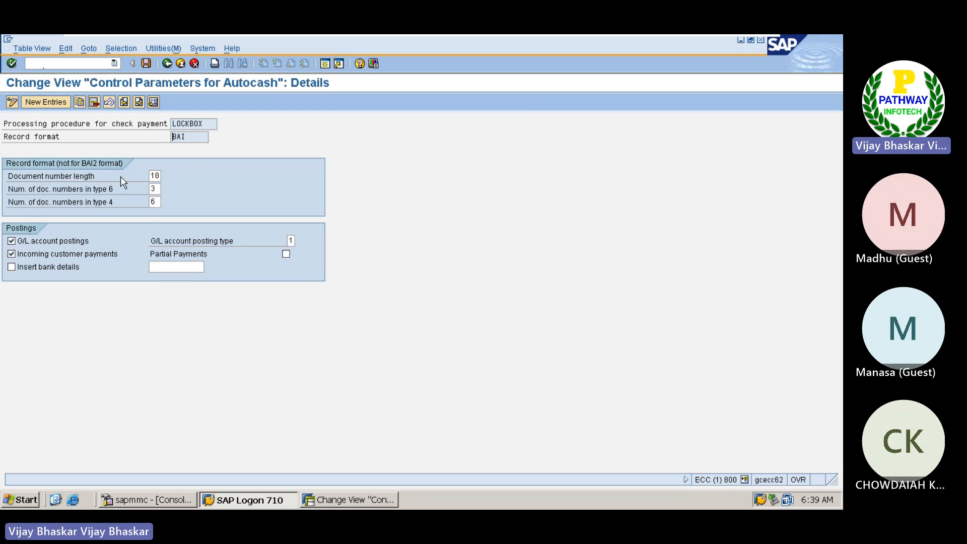
{"action": "left_click_drag", "start_coordinate": [150, 173], "coordinate": [161, 173]}
{"action": "left_click", "coordinate": [161, 174]}
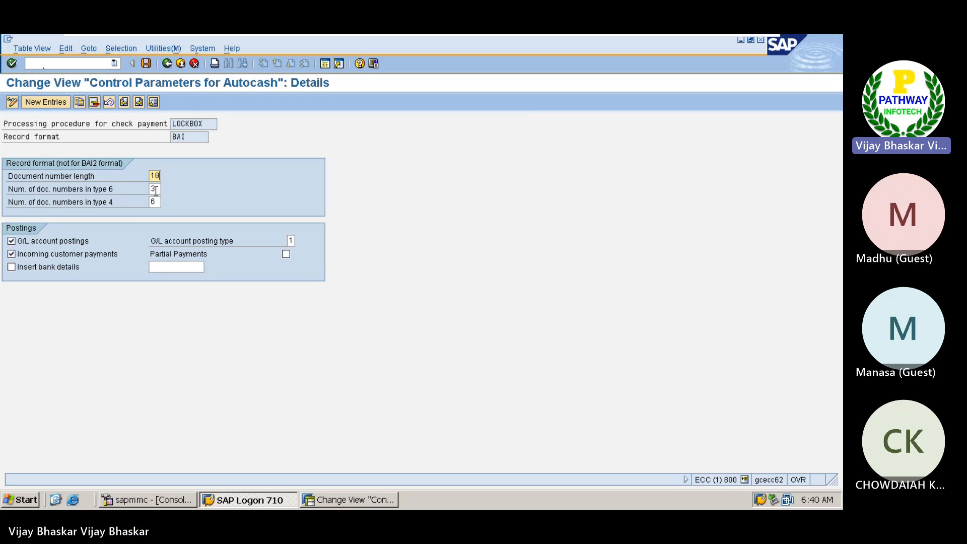
{"action": "left_click", "coordinate": [156, 189]}
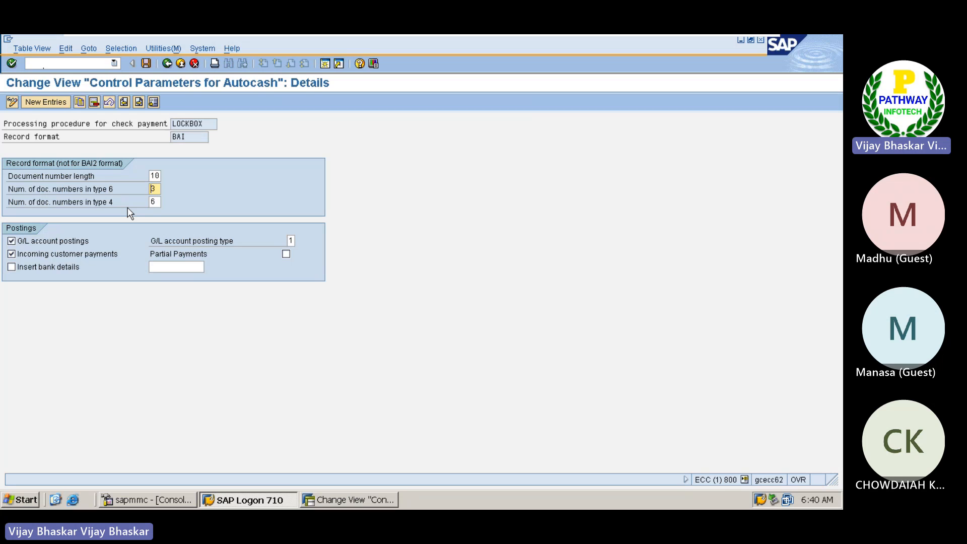
{"action": "left_click", "coordinate": [156, 202]}
{"action": "left_click_drag", "start_coordinate": [156, 201], "coordinate": [152, 201]}
Step: Return to the overview, open the LOCKBOX entry with format BAI2 and examine its record format fields
{"action": "left_click", "coordinate": [167, 63]}
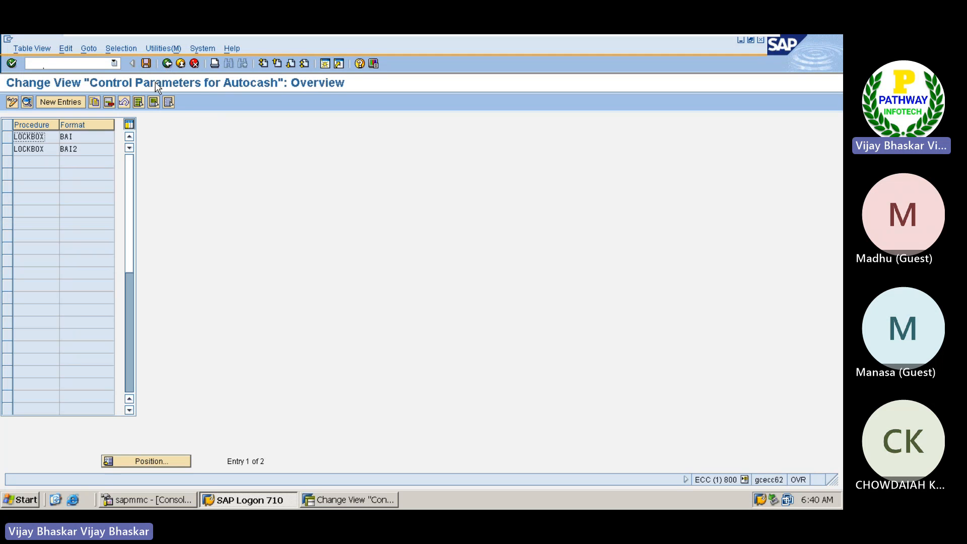
{"action": "double_click", "coordinate": [28, 148]}
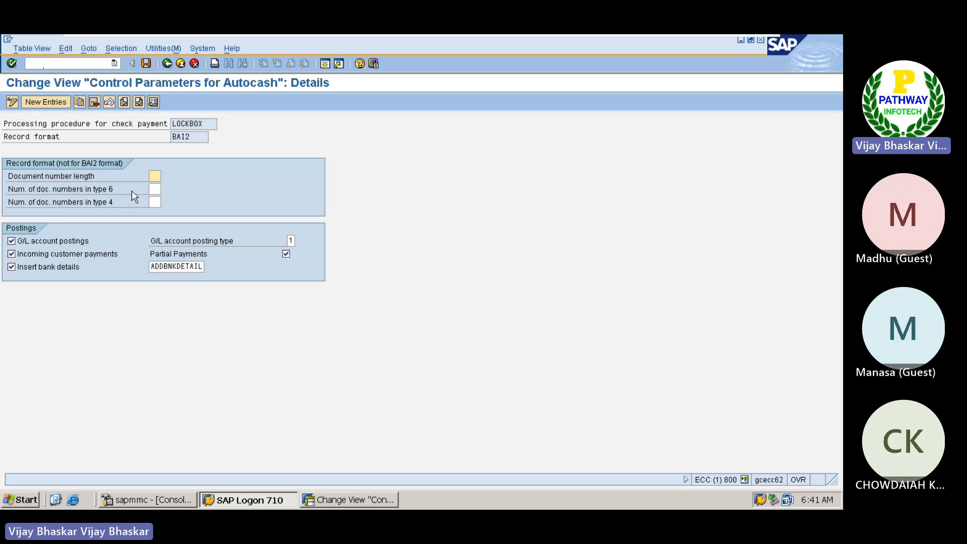
{"action": "left_click", "coordinate": [152, 189]}
{"action": "key", "text": "Tab"}
{"action": "left_click", "coordinate": [154, 191]}
{"action": "left_click", "coordinate": [156, 176]}
Step: Switch to the Teams meeting, admit the guest waiting in the lobby and return to the SAP virtual machine
{"action": "left_click", "coordinate": [733, 39]}
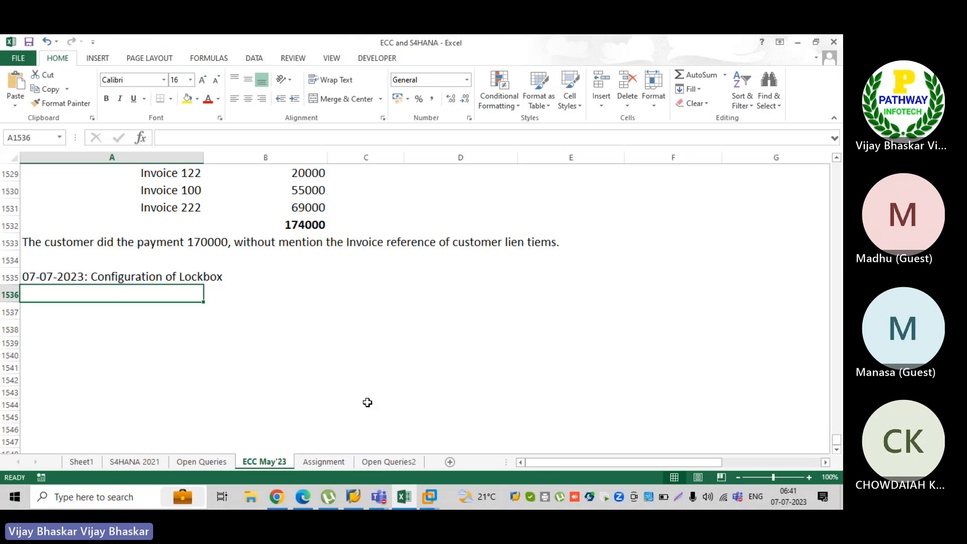
{"action": "key", "text": "alt+Tab"}
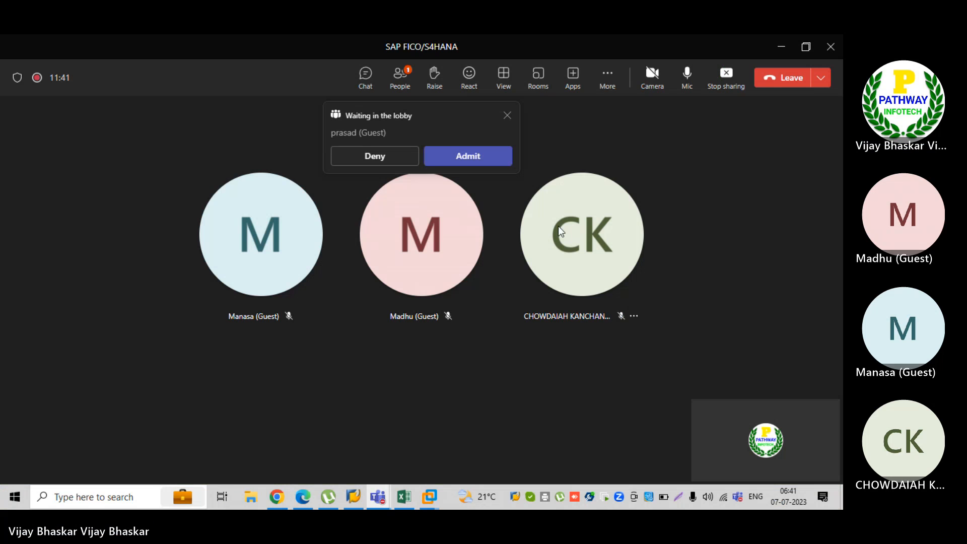
{"action": "left_click", "coordinate": [492, 158]}
{"action": "mouse_move", "coordinate": [435, 493]}
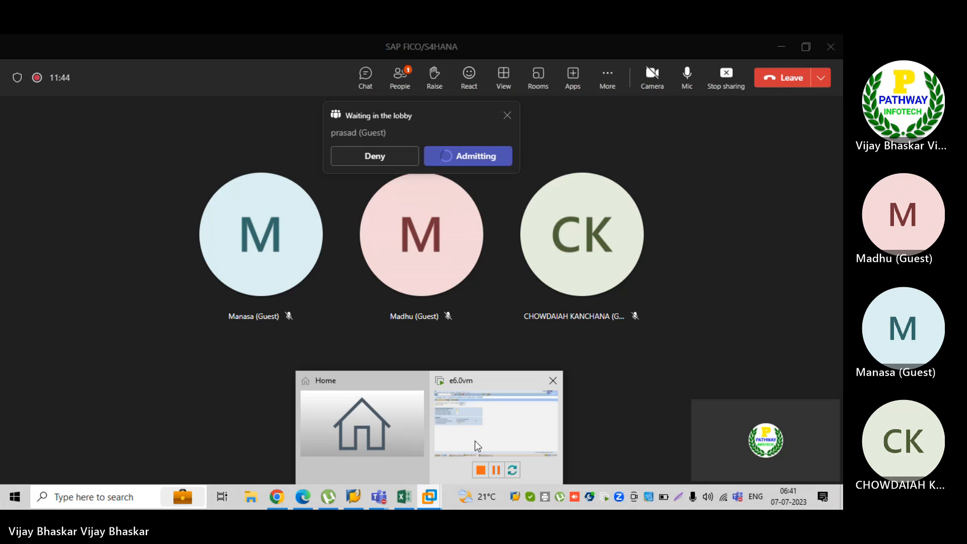
{"action": "left_click", "coordinate": [476, 440]}
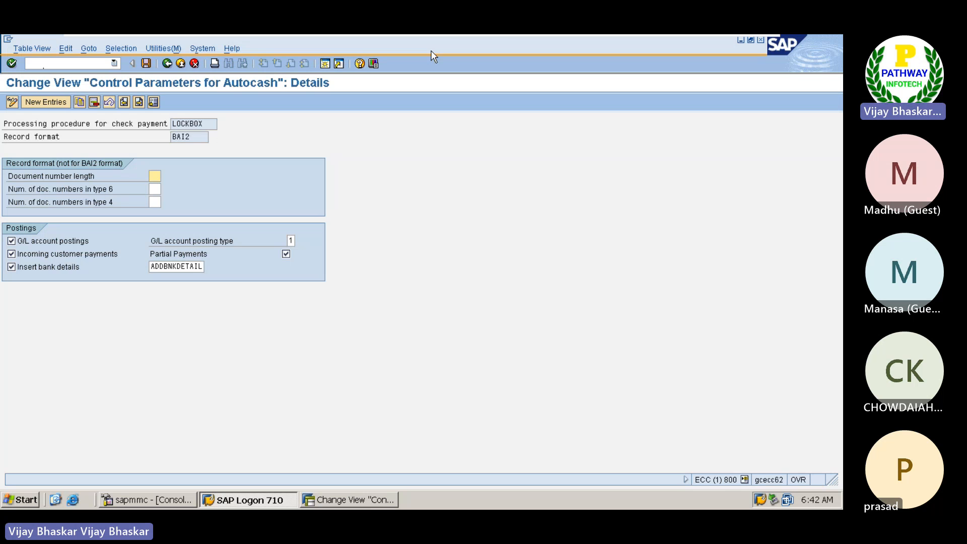
Step: Review the "Payment from customer" entries and Posting area 01 (GL Clearing) in the Excel notes, and return to SAP
{"action": "left_click", "coordinate": [730, 44]}
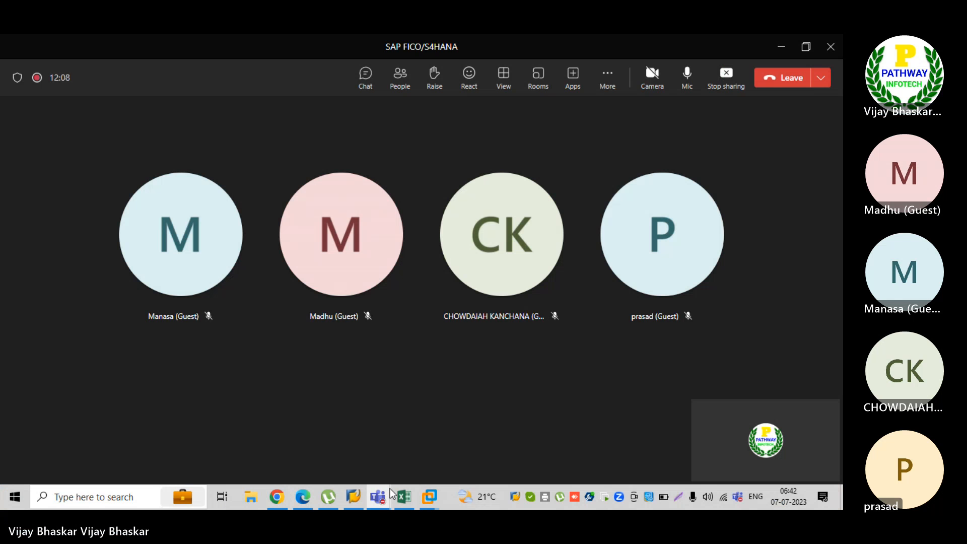
{"action": "left_click", "coordinate": [402, 496]}
{"action": "scroll", "coordinate": [389, 312], "scroll_direction": "up", "scroll_amount": 4}
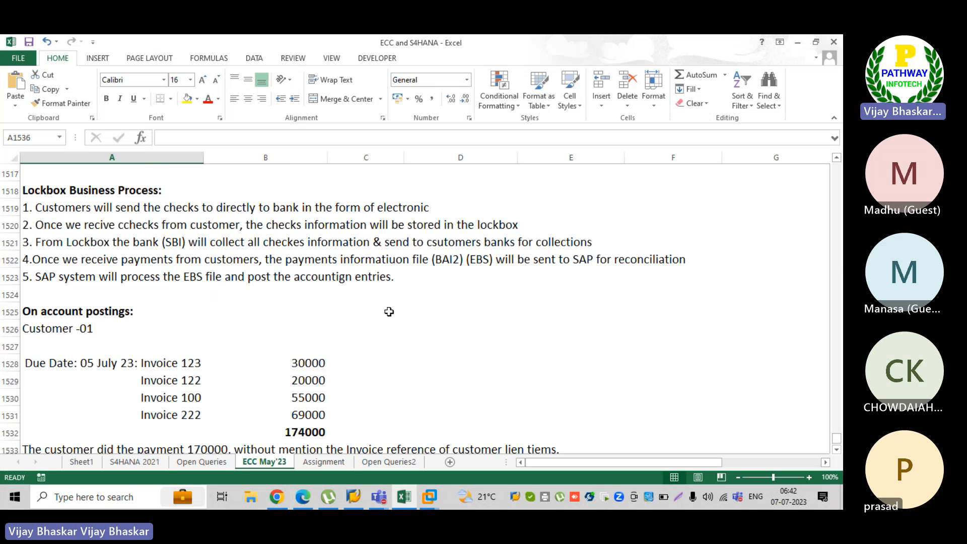
{"action": "scroll", "coordinate": [389, 312], "scroll_direction": "up", "scroll_amount": 3}
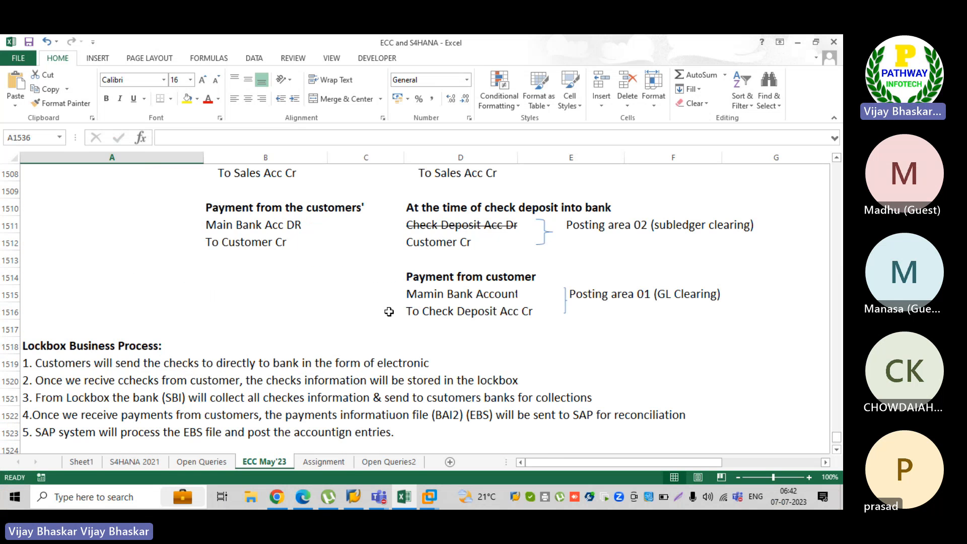
{"action": "left_click", "coordinate": [439, 292]}
{"action": "left_click", "coordinate": [432, 309], "text": "ctrl"}
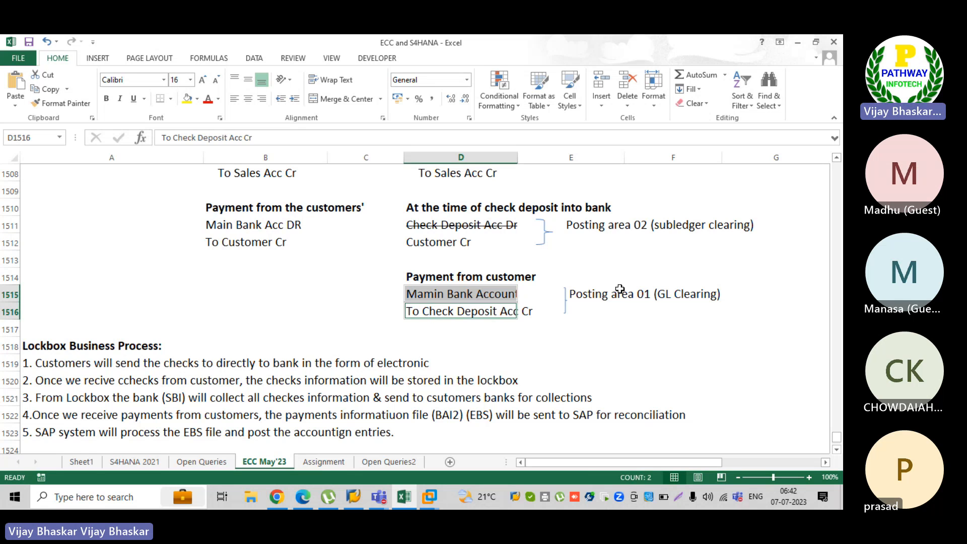
{"action": "left_click", "coordinate": [636, 295]}
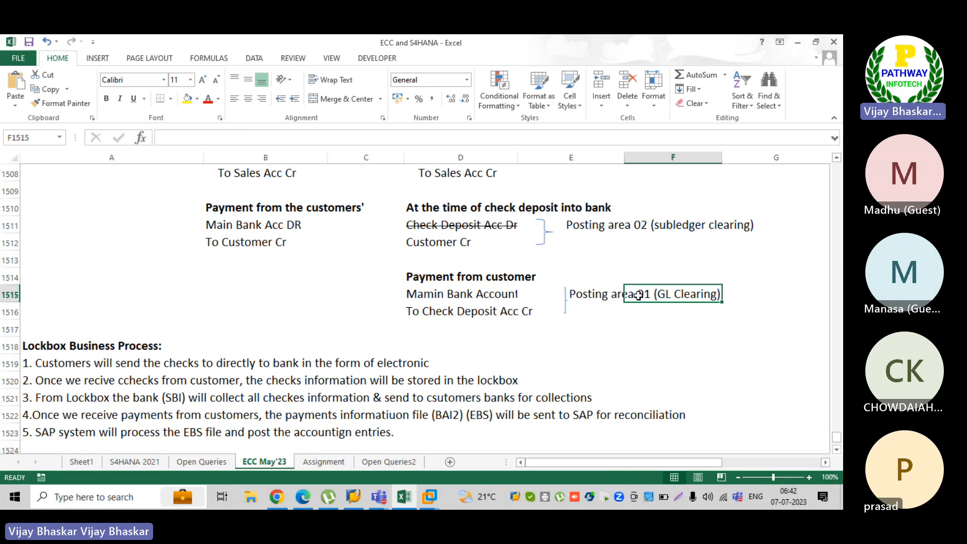
{"action": "left_click", "coordinate": [429, 498]}
{"action": "left_click", "coordinate": [458, 446]}
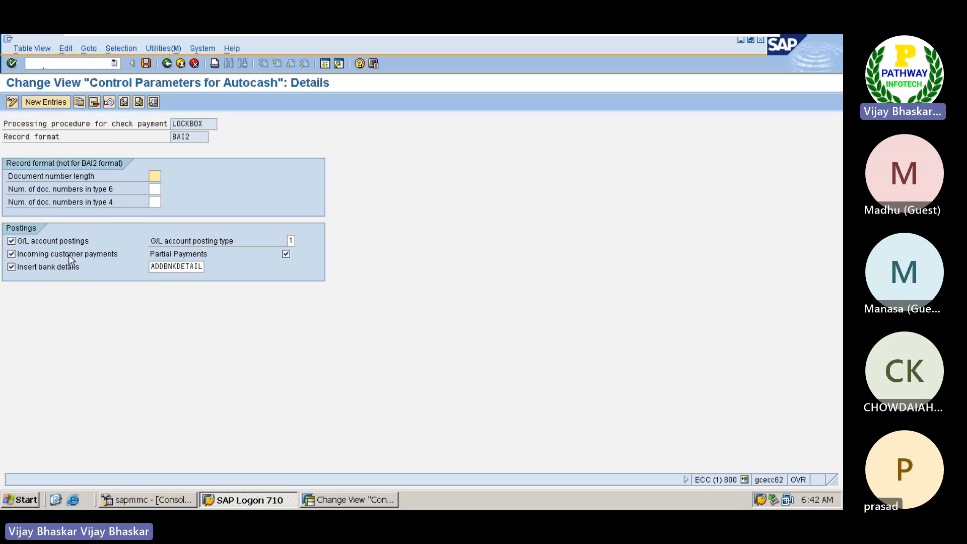
Step: Review the check deposit entries and Posting area 02 (subledger clearing) in the Excel notes, and return to SAP
{"action": "mouse_move", "coordinate": [738, 36]}
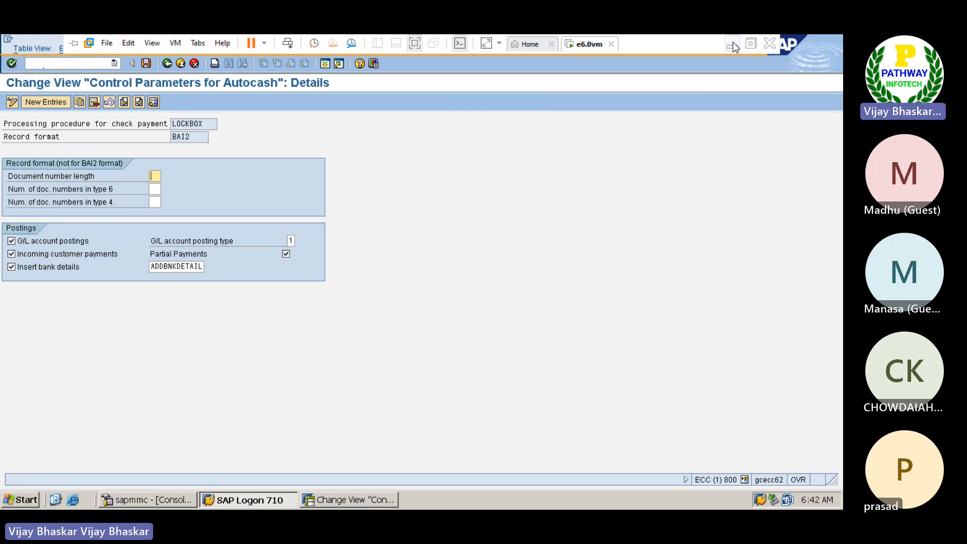
{"action": "left_click", "coordinate": [731, 44]}
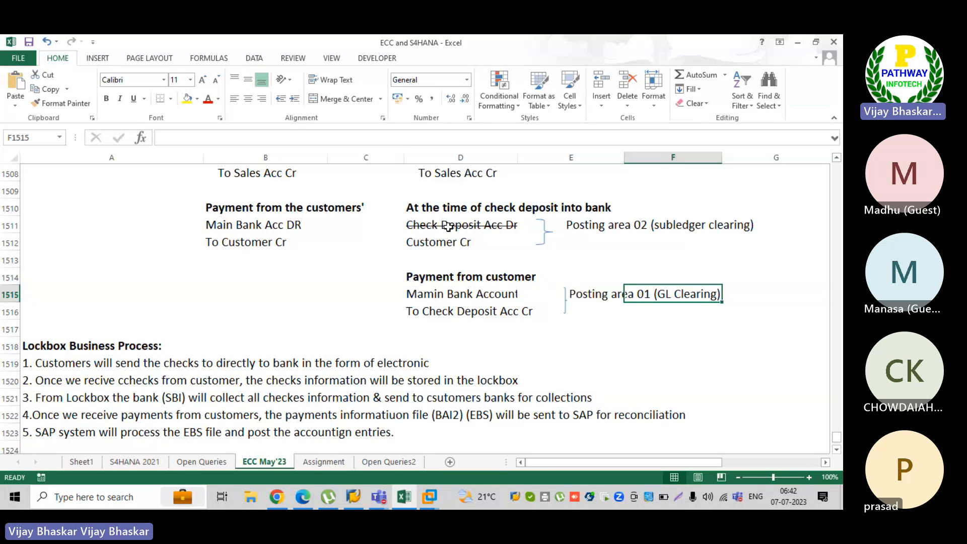
{"action": "left_click", "coordinate": [413, 223]}
{"action": "left_click", "coordinate": [418, 243]}
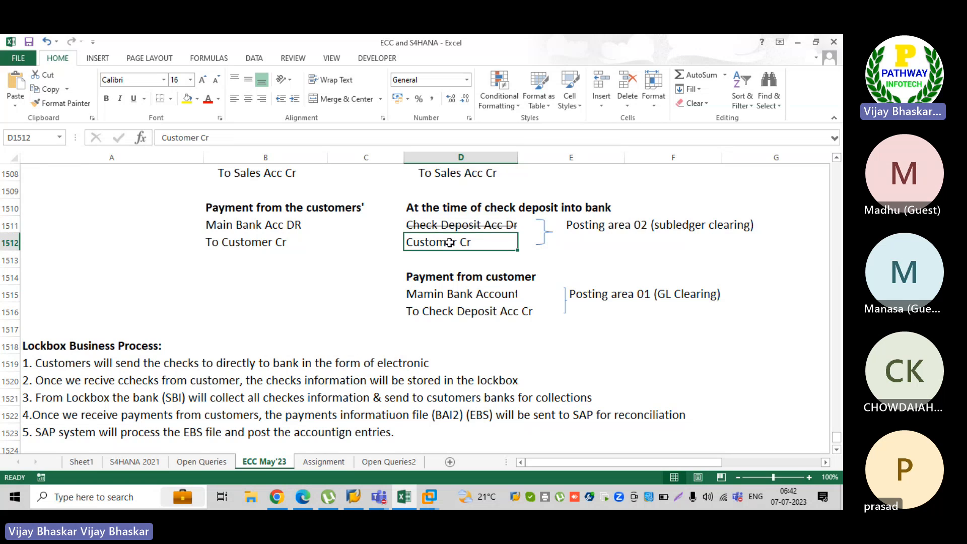
{"action": "left_click", "coordinate": [572, 227]}
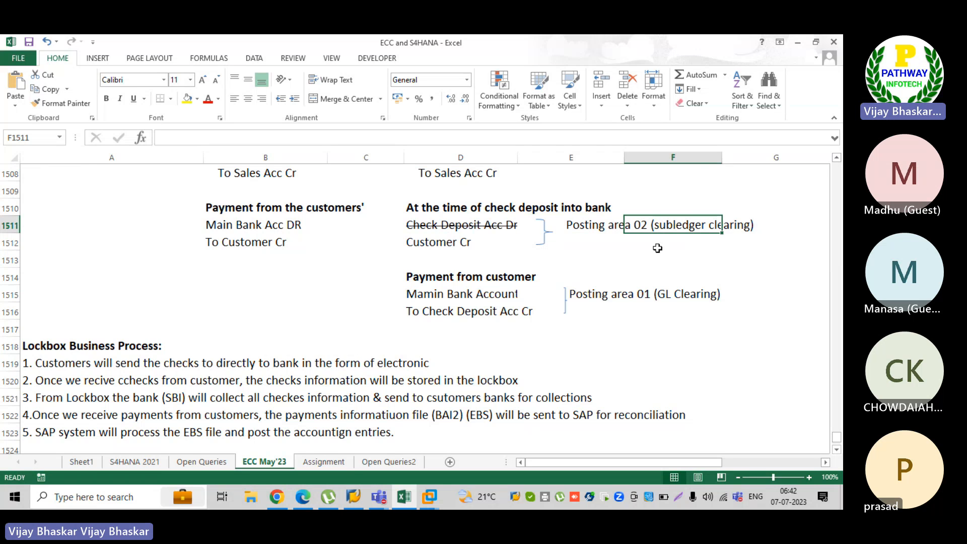
{"action": "mouse_move", "coordinate": [426, 498]}
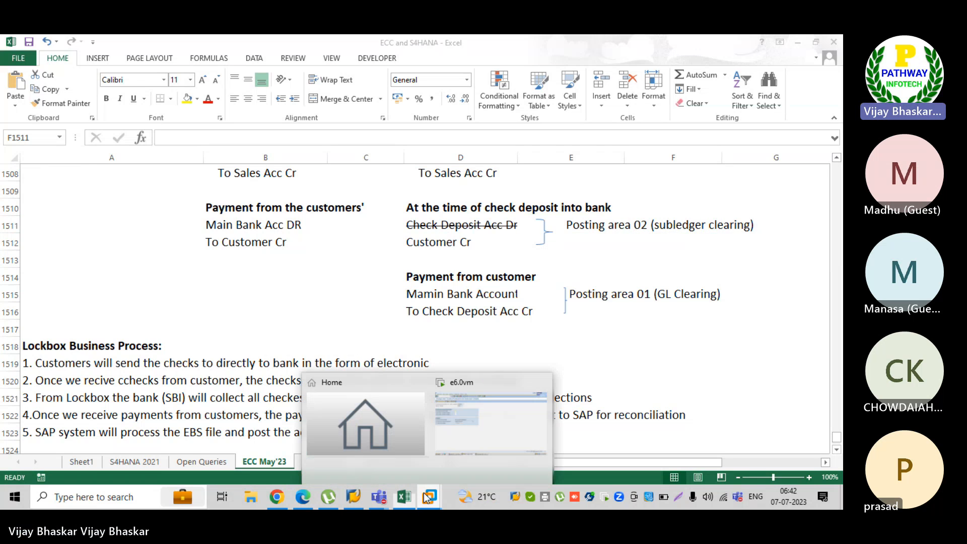
{"action": "left_click", "coordinate": [494, 413]}
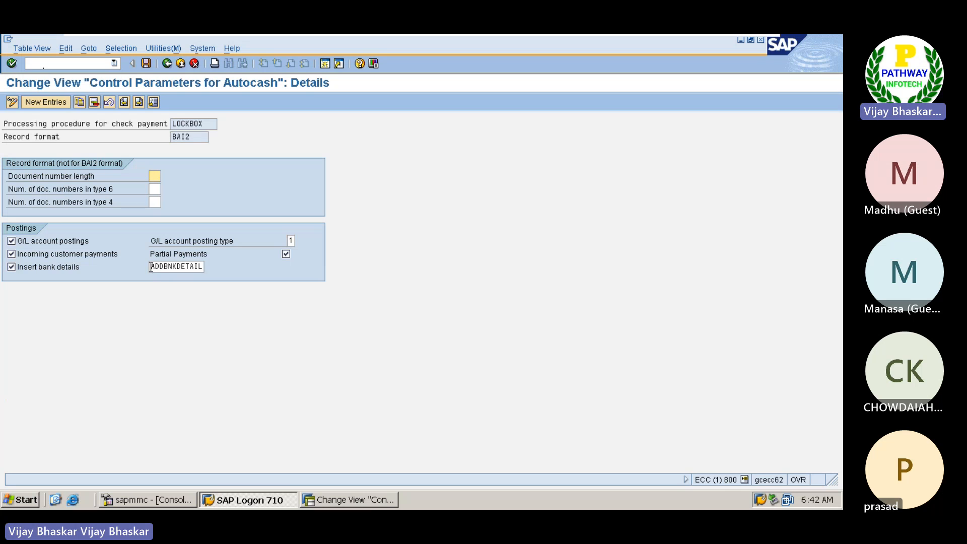
Step: Examine the ADDBNKDETAIL value assigned to Insert bank details in the BAI2 postings settings
{"action": "left_click_drag", "start_coordinate": [151, 267], "coordinate": [201, 266]}
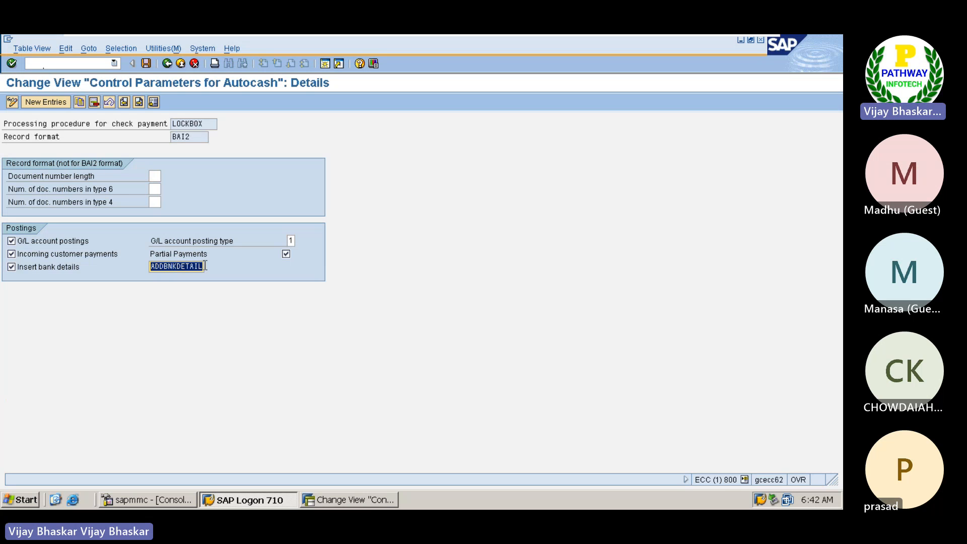
{"action": "left_click", "coordinate": [201, 266]}
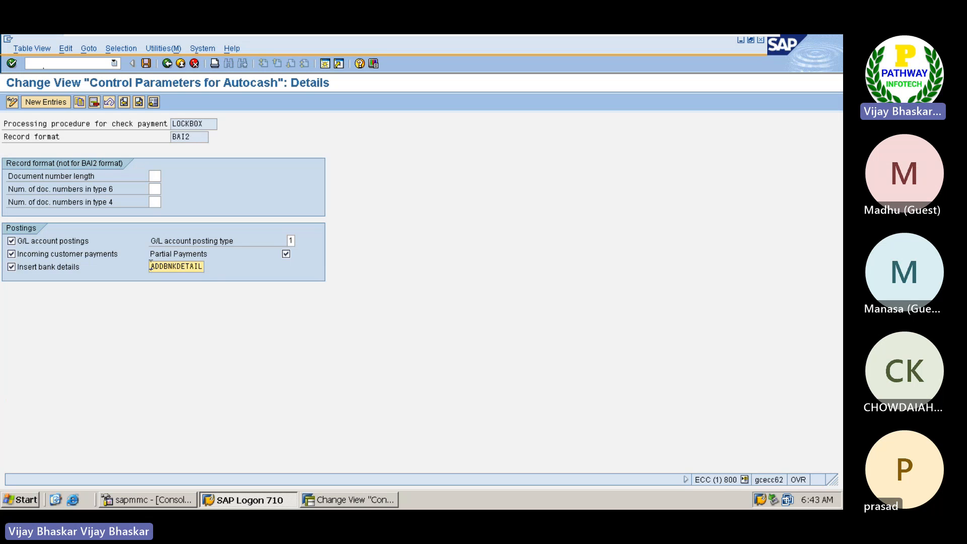
{"action": "left_click_drag", "start_coordinate": [151, 266], "coordinate": [211, 268]}
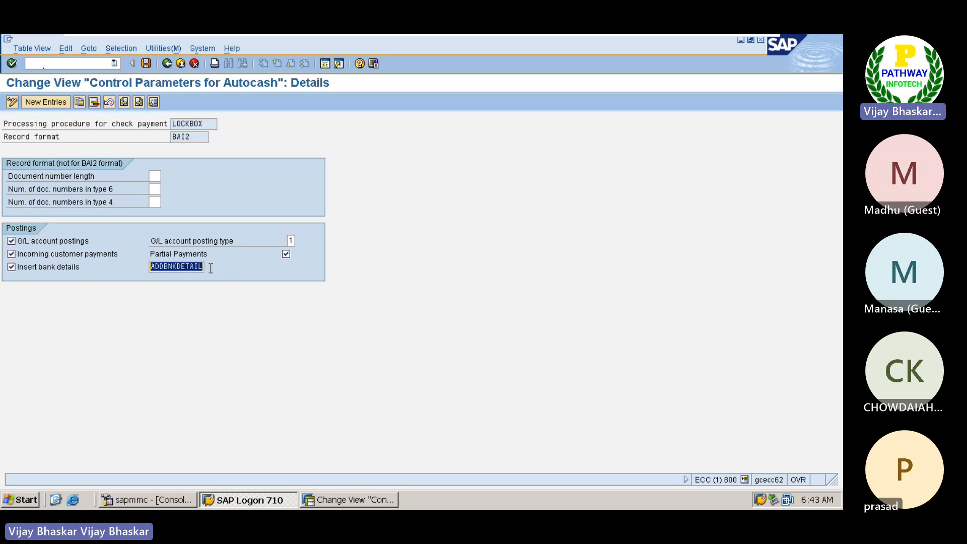
{"action": "left_click", "coordinate": [211, 268]}
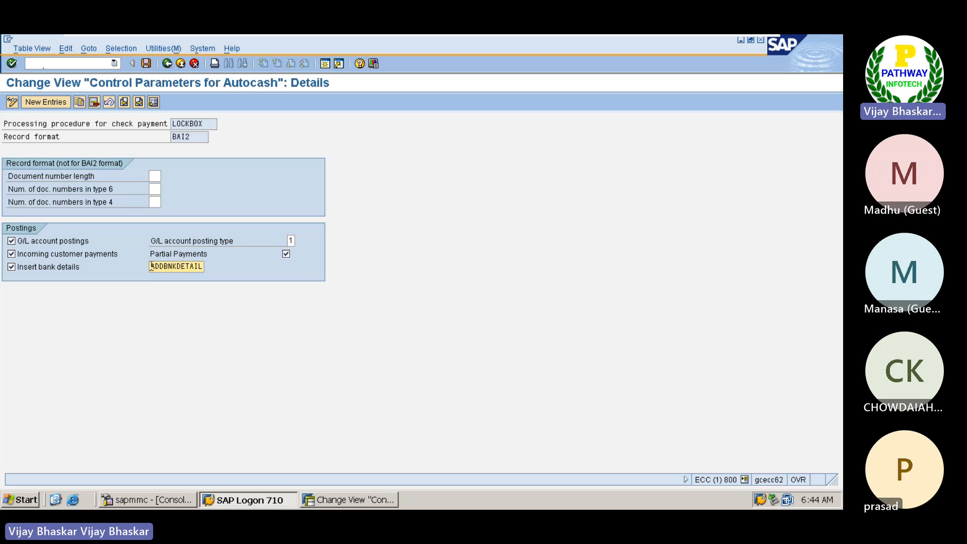
{"action": "left_click_drag", "start_coordinate": [151, 266], "coordinate": [205, 267]}
{"action": "left_click", "coordinate": [204, 267]}
Step: Open the possible values for the G/L account posting type, move the list clear of the Postings settings, review it and close it
{"action": "key", "text": "Return"}
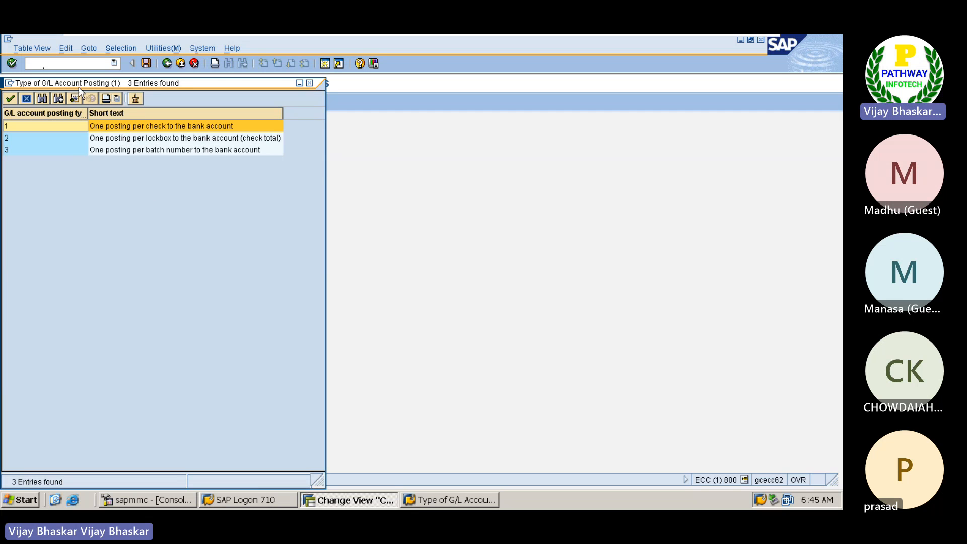
{"action": "left_click_drag", "start_coordinate": [72, 85], "coordinate": [248, 117]}
{"action": "left_click_drag", "start_coordinate": [287, 151], "coordinate": [320, 283]}
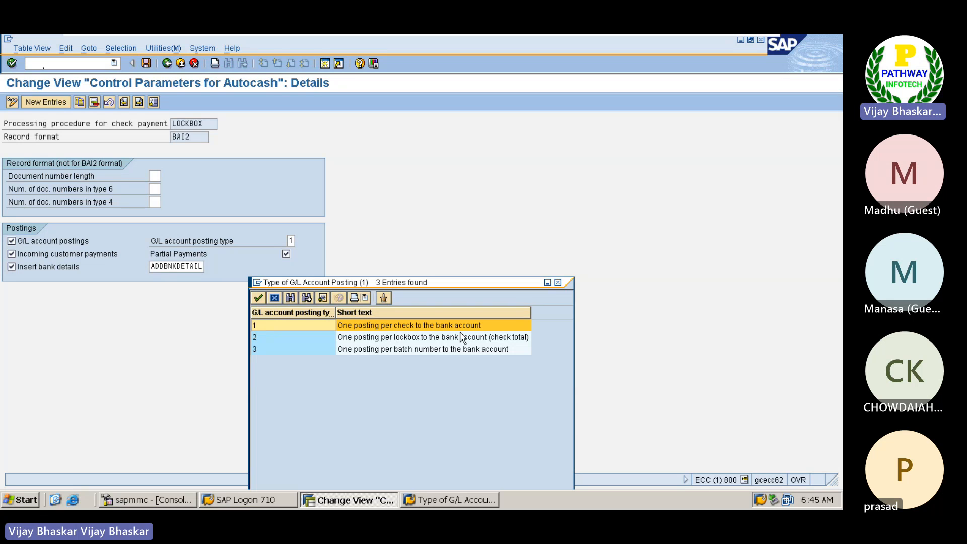
{"action": "left_click", "coordinate": [557, 283]}
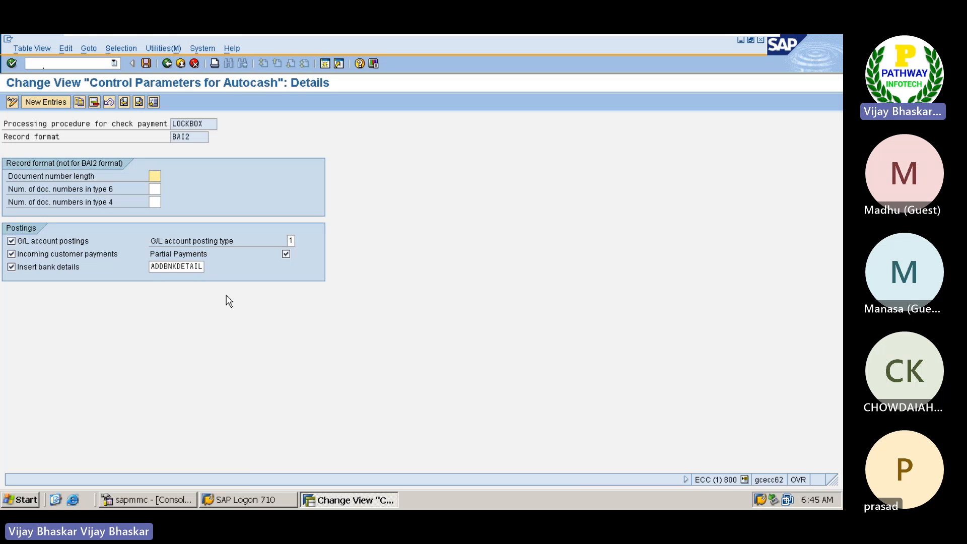
Step: Leave the BAI2 details and the Autocash control parameters overview, returning to the IMG structure
{"action": "left_click_drag", "start_coordinate": [154, 266], "coordinate": [207, 268]}
{"action": "left_click", "coordinate": [227, 180]}
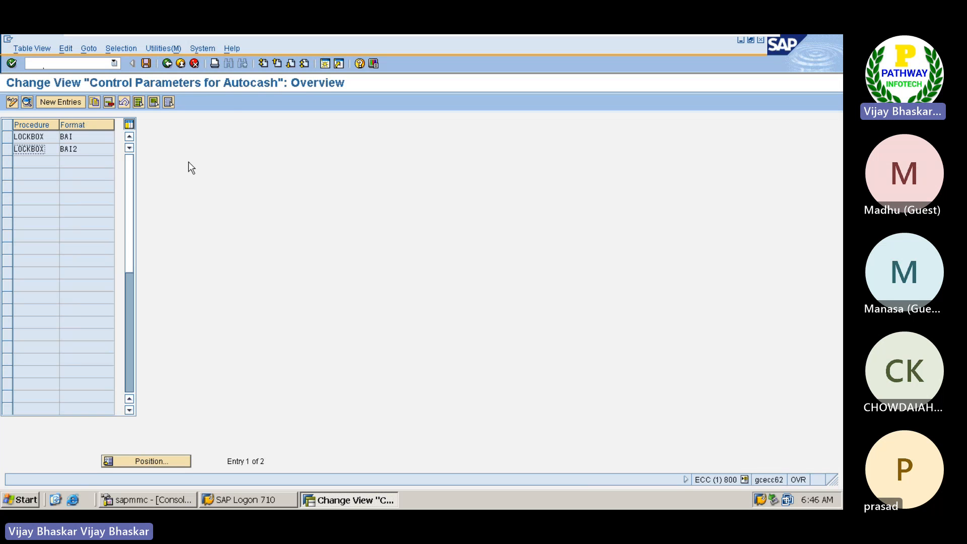
{"action": "left_click", "coordinate": [167, 65]}
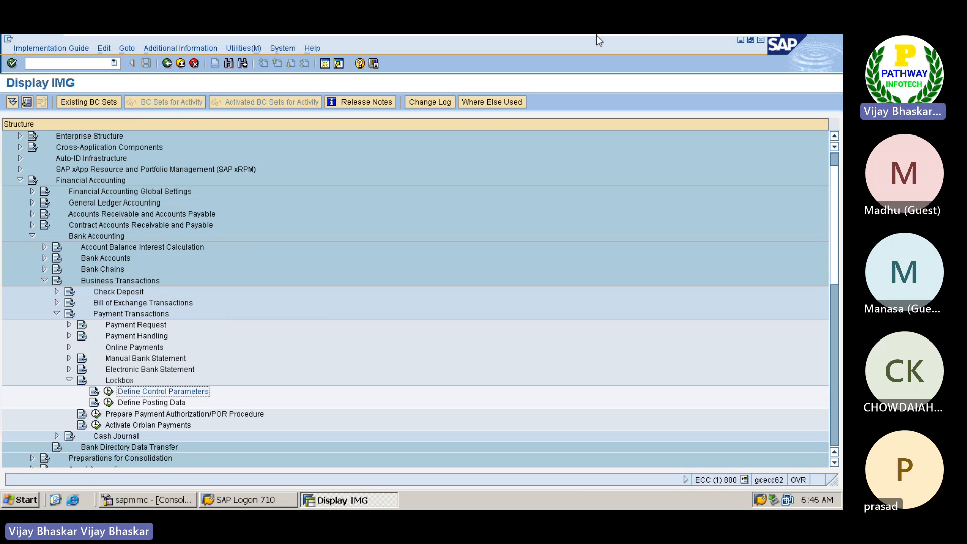
Step: Switch to the Excel notes and make the heading "07-07-2023: Configuration of Lockbox" bold
{"action": "mouse_move", "coordinate": [665, 36]}
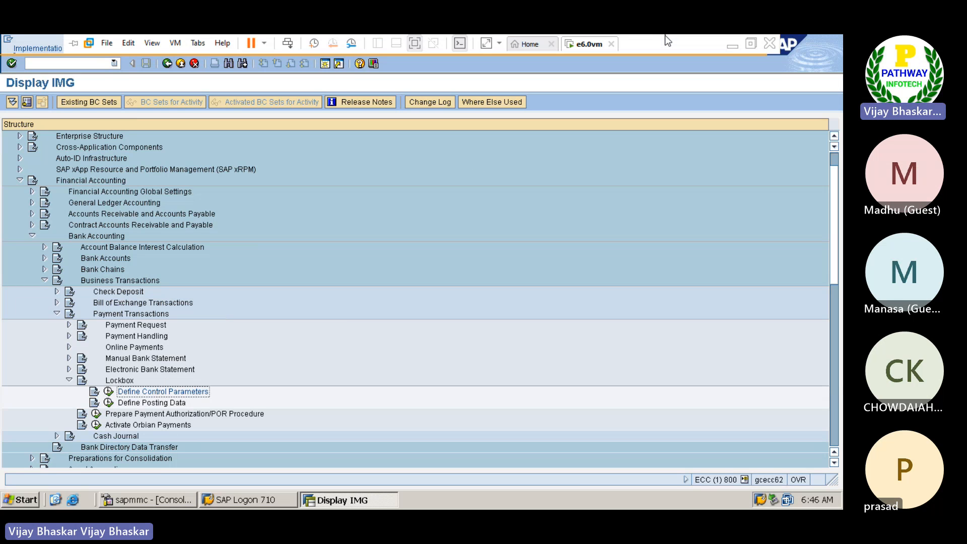
{"action": "left_click", "coordinate": [733, 47]}
{"action": "scroll", "coordinate": [319, 272], "scroll_direction": "down", "scroll_amount": 10}
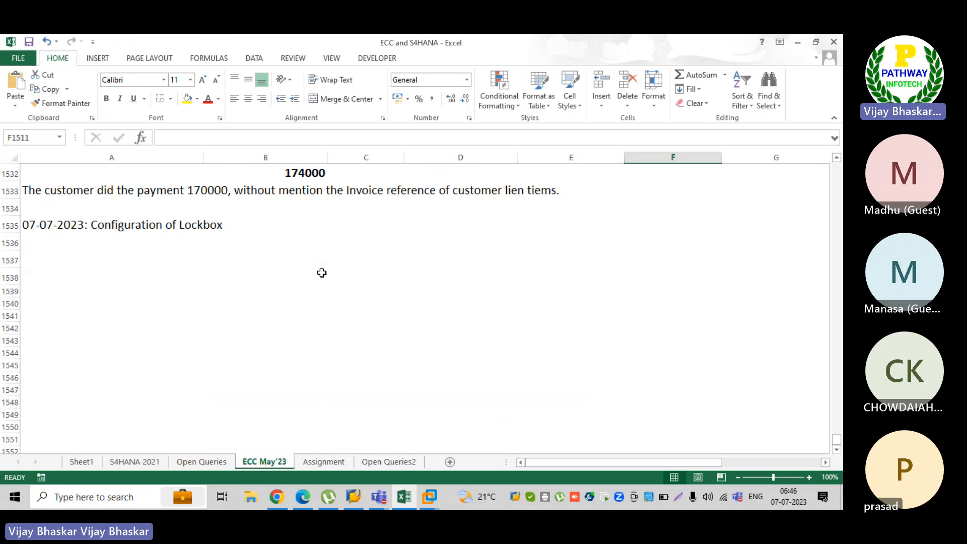
{"action": "left_click", "coordinate": [40, 221]}
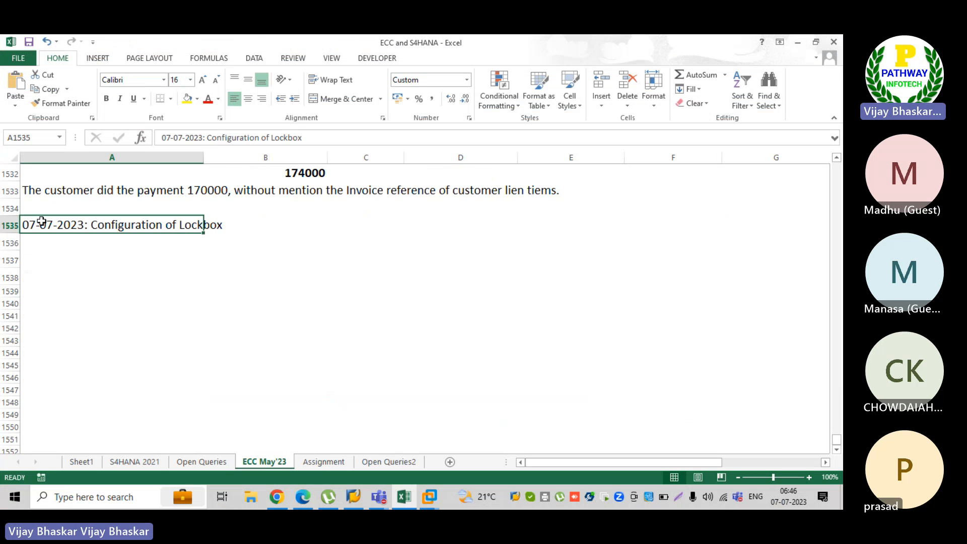
{"action": "key", "text": "ctrl+b"}
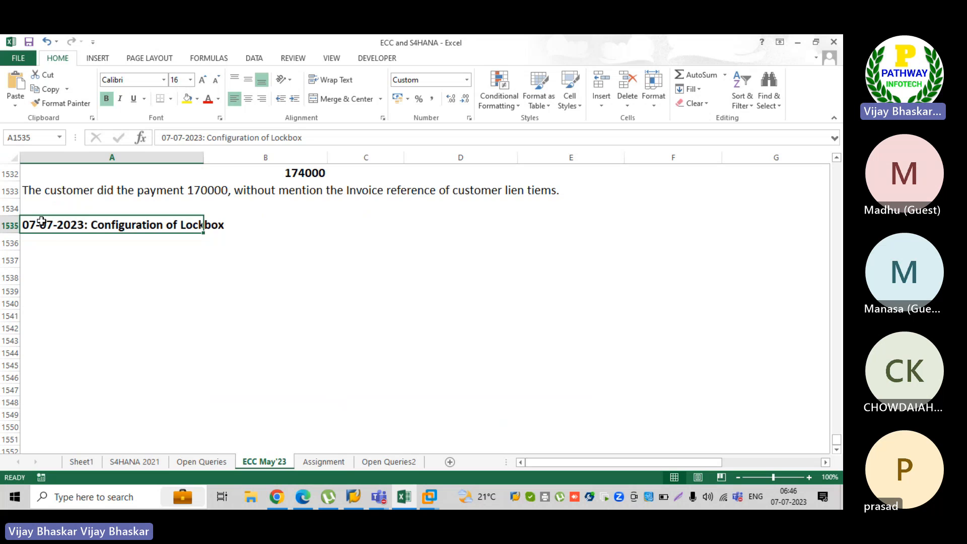
Step: Enter "Interview Point of view, they will ask" in cell A1536, directly below the Configuration of Lockbox heading
{"action": "left_click", "coordinate": [73, 249]}
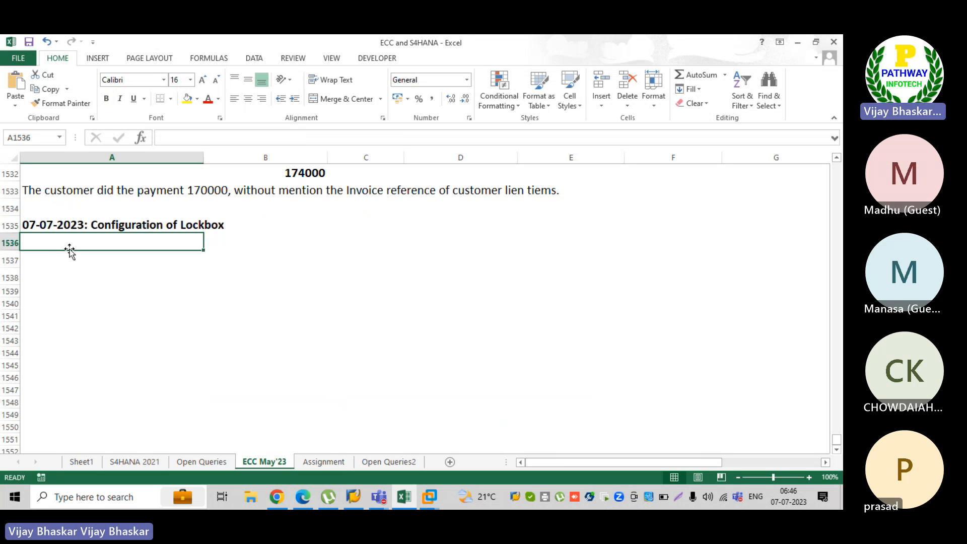
{"action": "type", "text": "IN"}
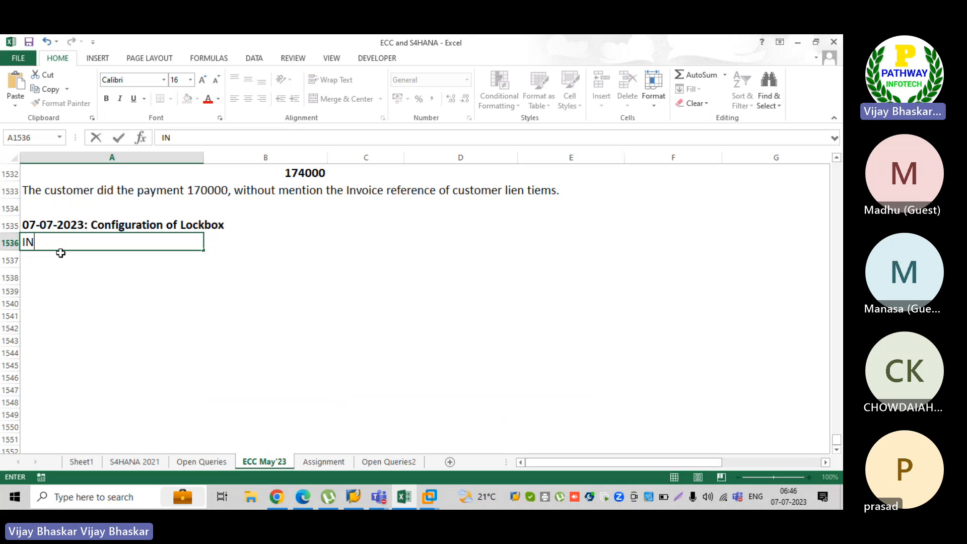
{"action": "type", "text": "terview"}
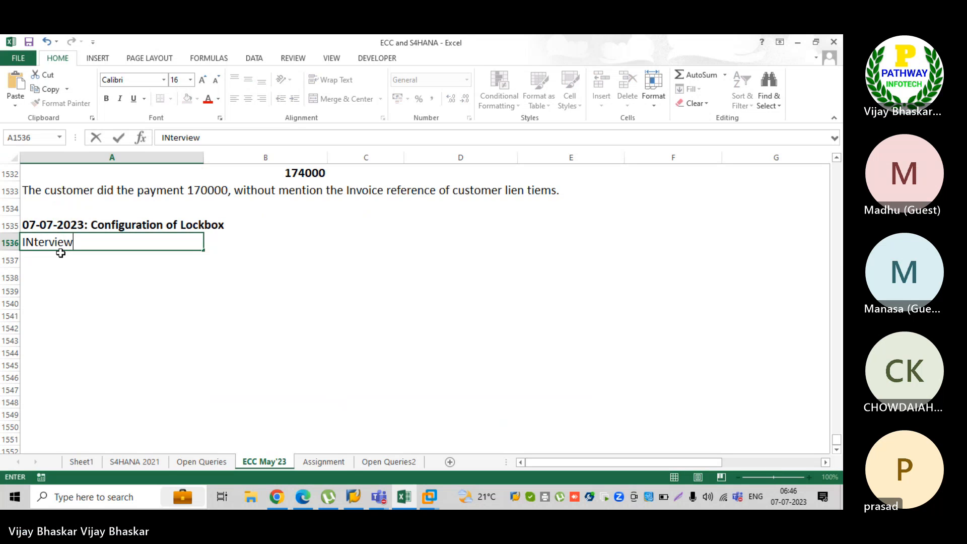
{"action": "type", "text": " Point of vi"}
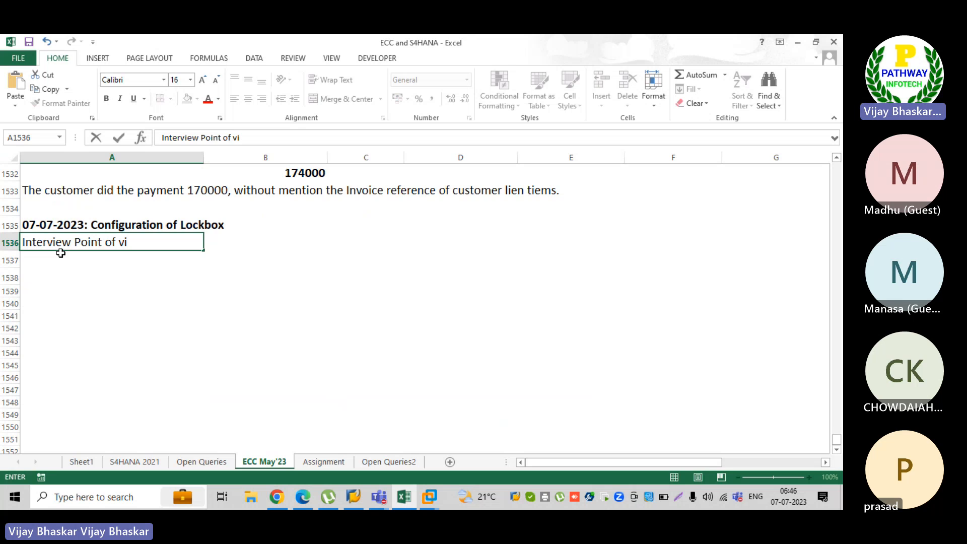
{"action": "type", "text": "ew, they will ask"}
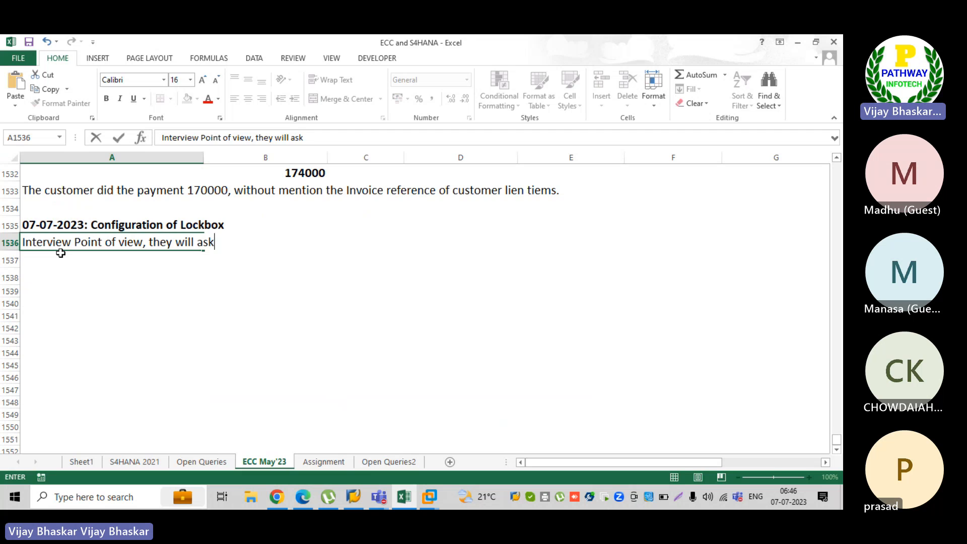
{"action": "key", "text": "Return"}
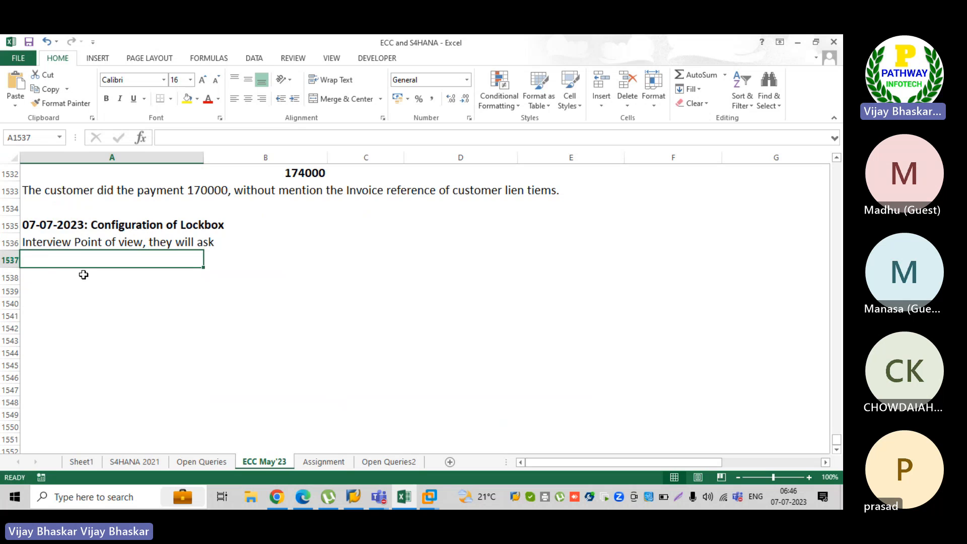
Step: Enter the question "What is the business process of Lockbox ? Whay Lockbox is to be required?" in cell A1537
{"action": "type", "text": "What is the"}
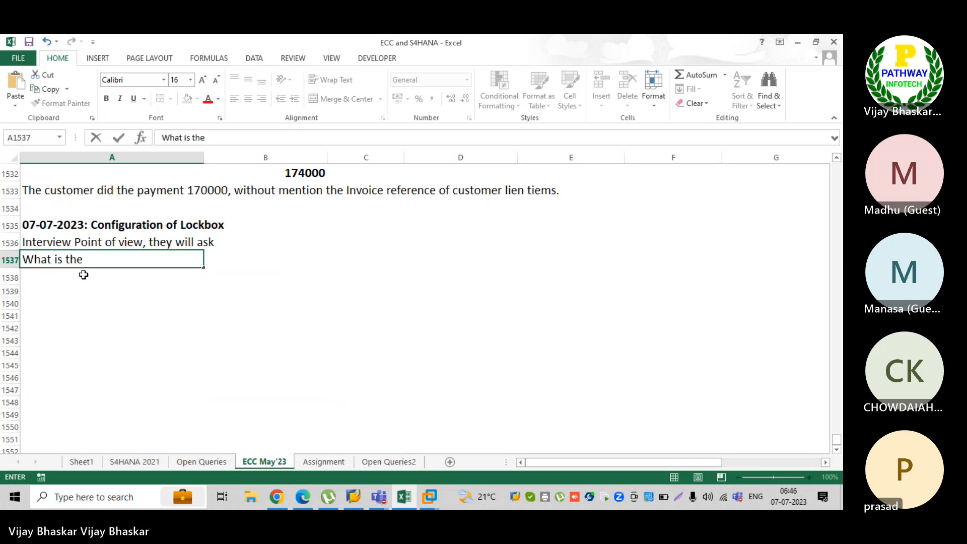
{"action": "type", "text": " business "}
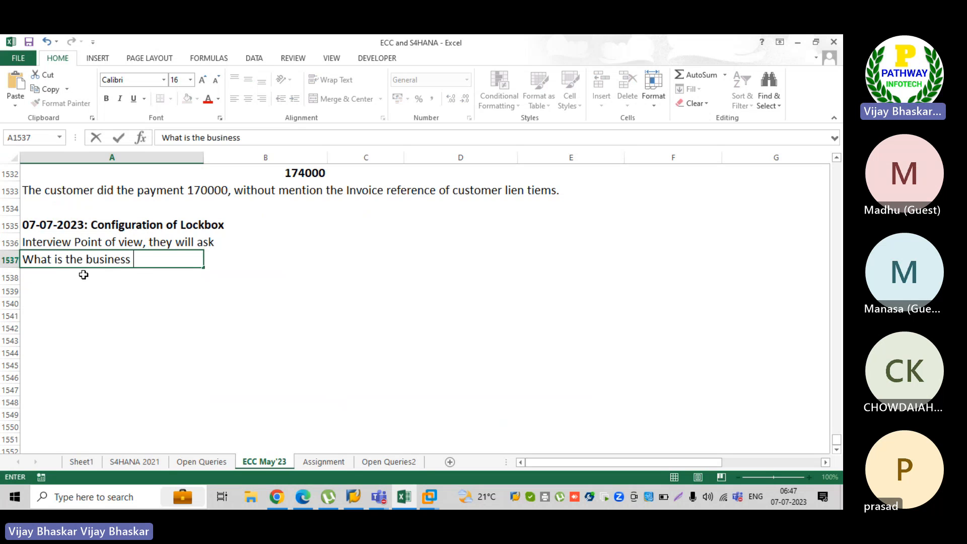
{"action": "type", "text": "process og"}
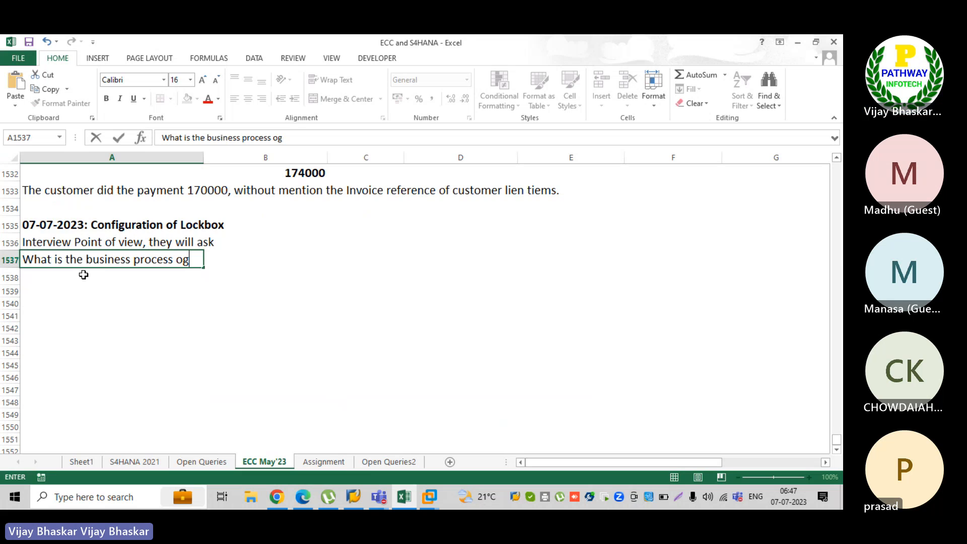
{"action": "key", "text": "BackSpace"}
{"action": "type", "text": "f Lockbox"}
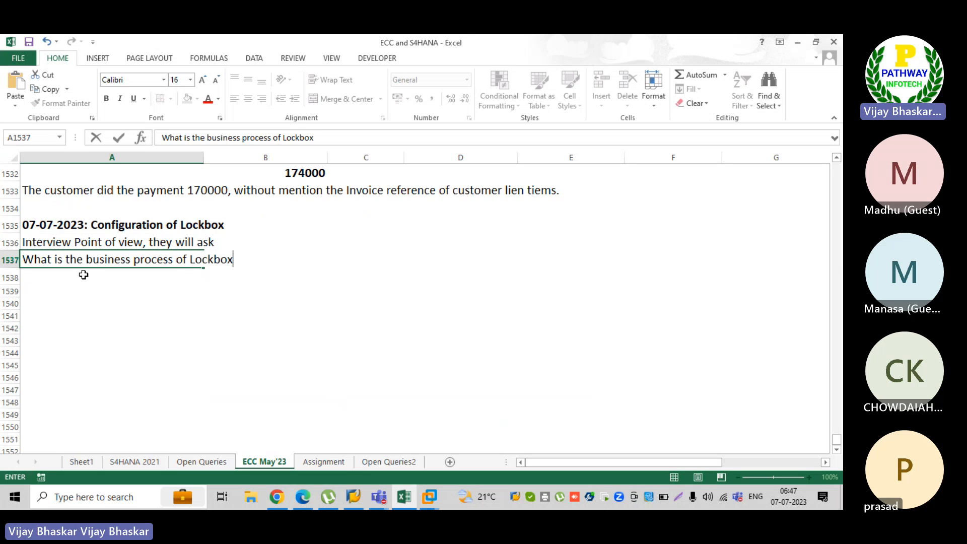
{"action": "type", "text": " ? Whay Lock"}
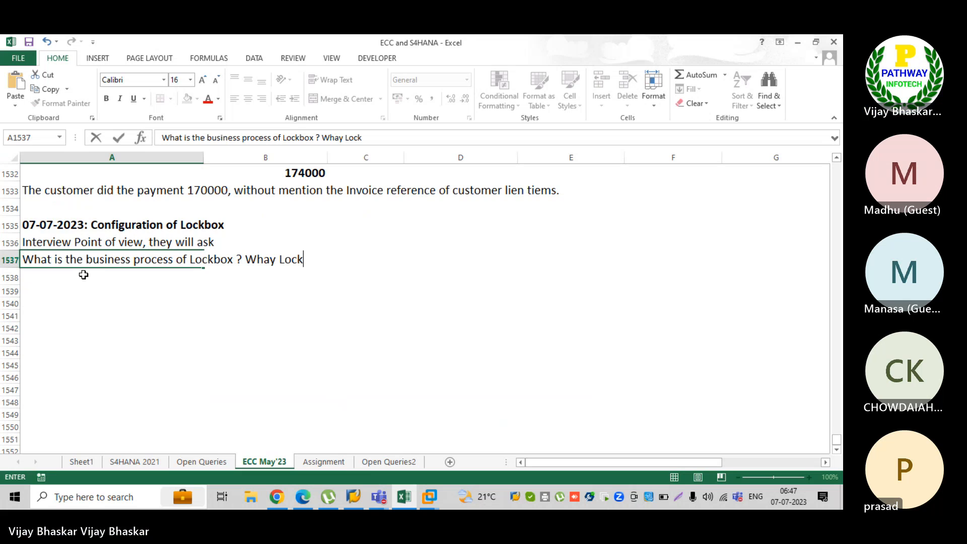
{"action": "type", "text": "box is to "}
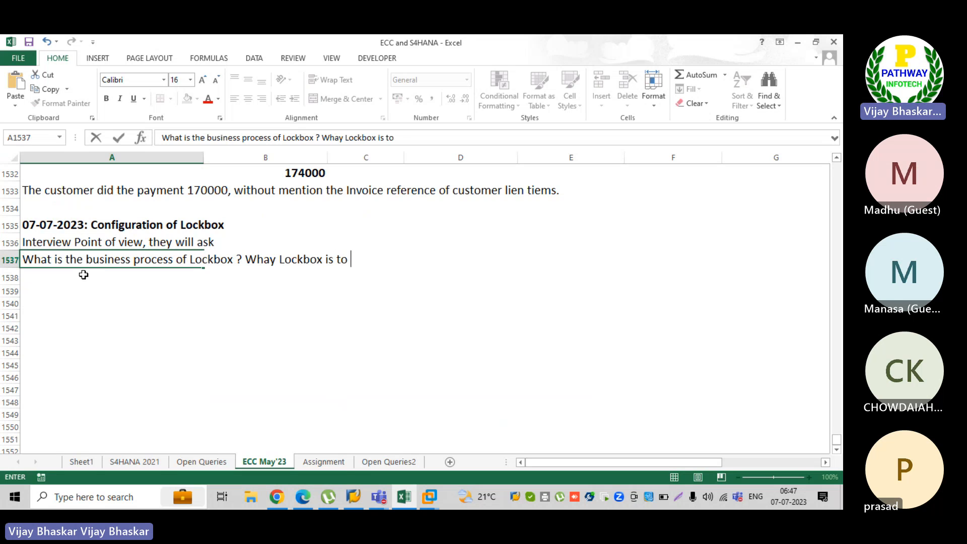
{"action": "type", "text": "be required?"}
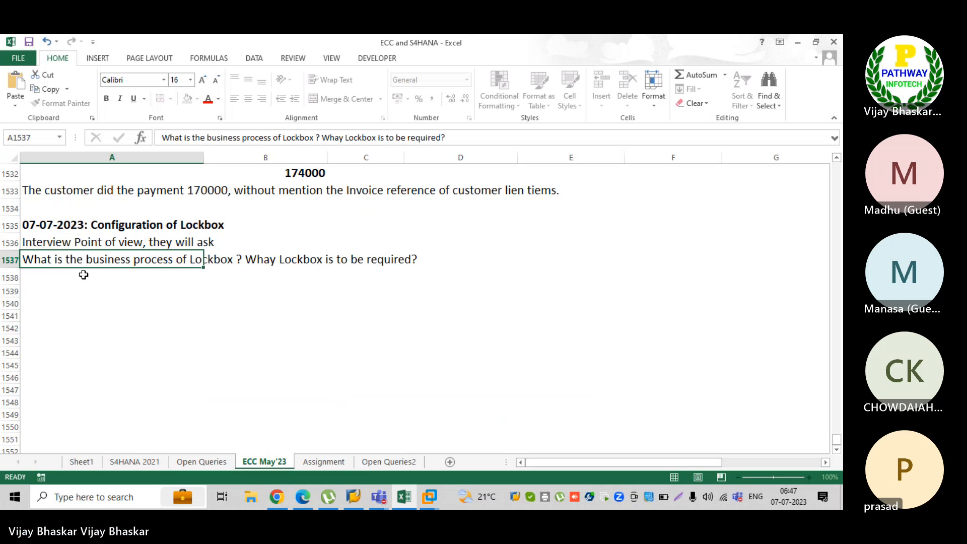
{"action": "key", "text": "Return"}
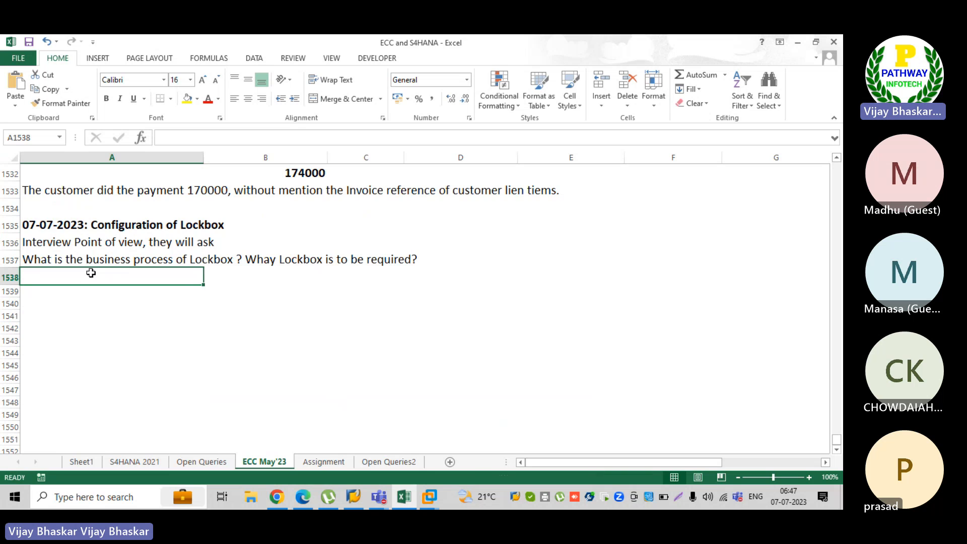
Step: Review the earlier notes on the lockbox business process, the BAI and BAI2 formats and the check payment timeline, and return to the interview questions
{"action": "scroll", "coordinate": [185, 293], "scroll_direction": "up", "scroll_amount": 4}
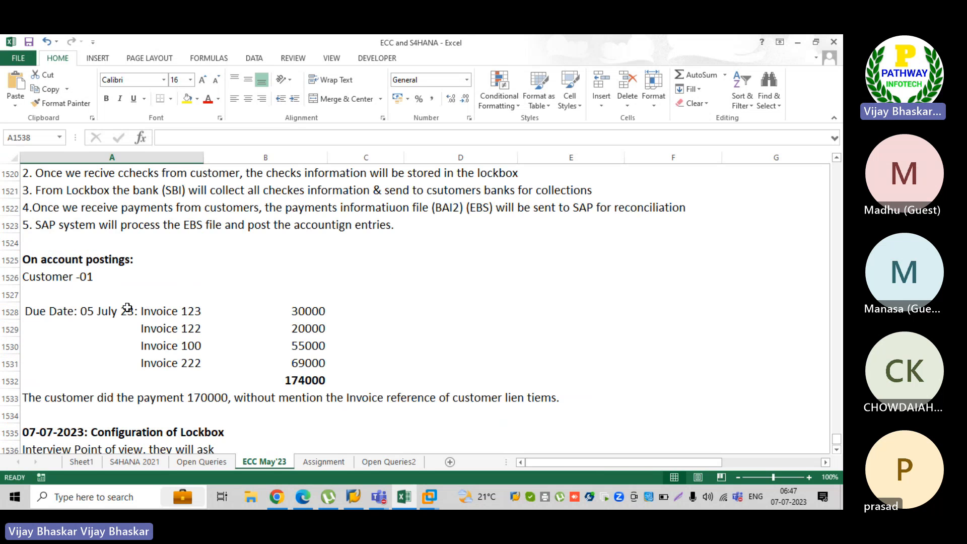
{"action": "scroll", "coordinate": [129, 307], "scroll_direction": "up", "scroll_amount": 4}
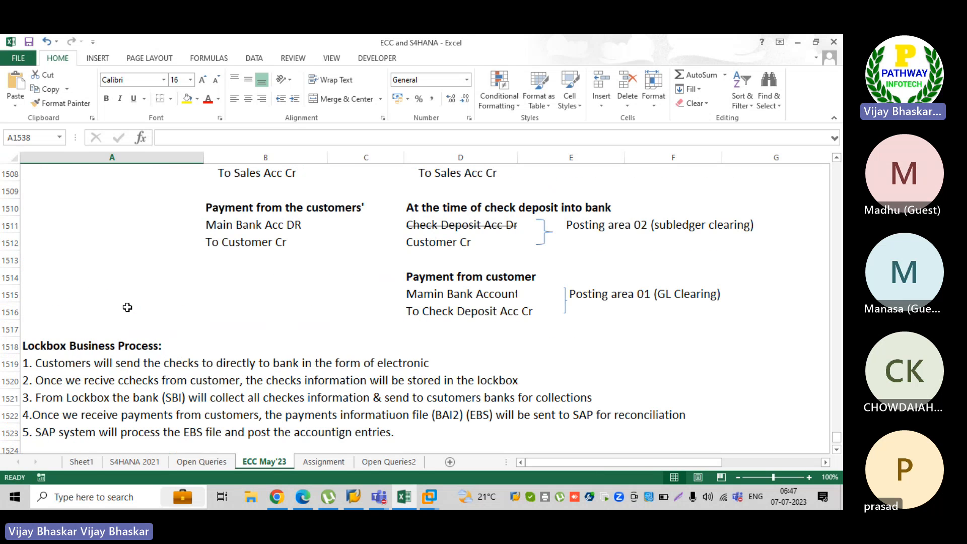
{"action": "left_click", "coordinate": [40, 343]}
{"action": "scroll", "coordinate": [92, 322], "scroll_direction": "up", "scroll_amount": 3}
{"action": "scroll", "coordinate": [91, 313], "scroll_direction": "up", "scroll_amount": 1}
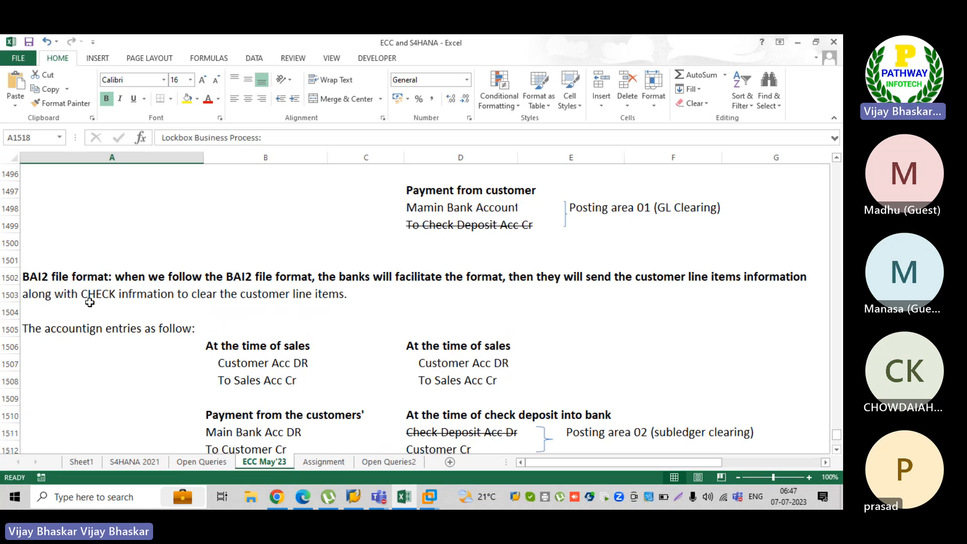
{"action": "scroll", "coordinate": [90, 302], "scroll_direction": "down", "scroll_amount": 4}
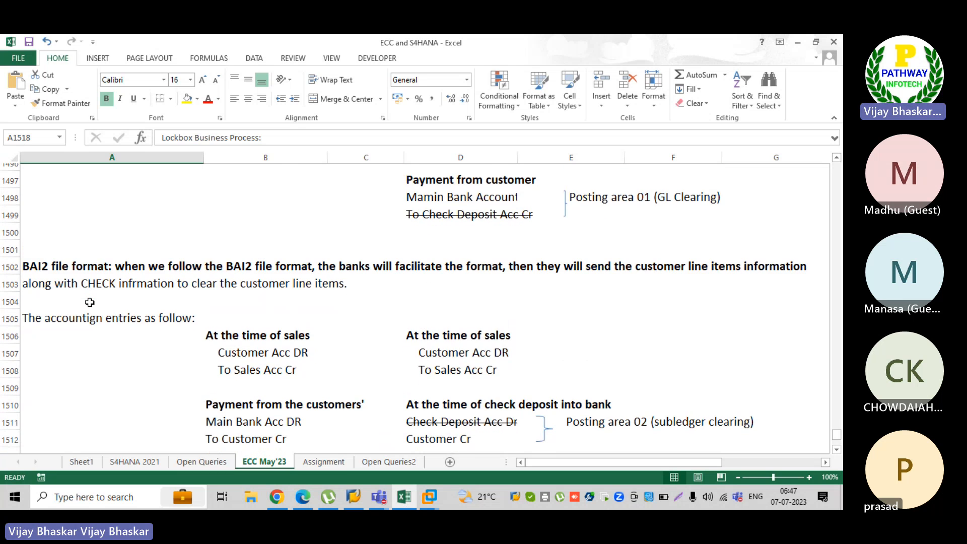
{"action": "scroll", "coordinate": [96, 321], "scroll_direction": "up", "scroll_amount": 4}
{"action": "scroll", "coordinate": [96, 321], "scroll_direction": "up", "scroll_amount": 4}
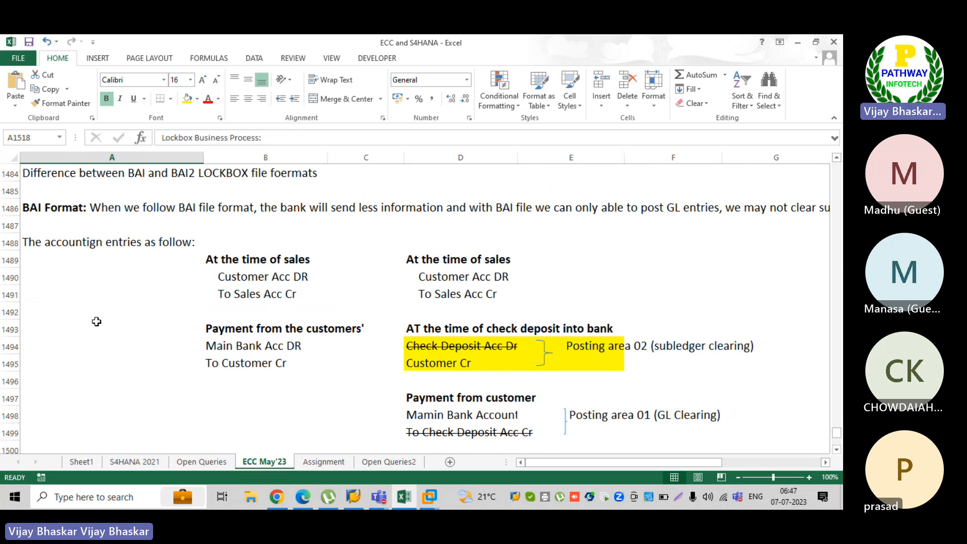
{"action": "scroll", "coordinate": [79, 248], "scroll_direction": "up", "scroll_amount": 7}
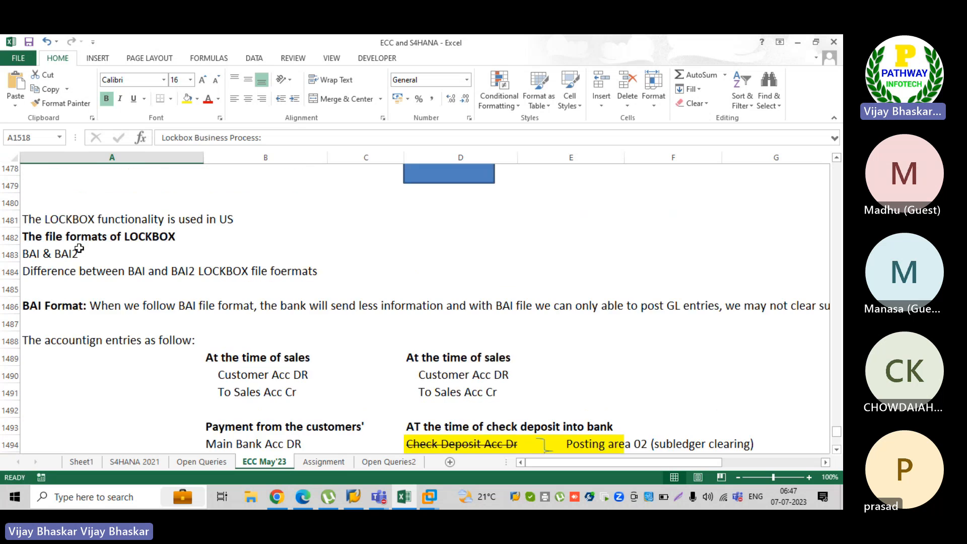
{"action": "scroll", "coordinate": [108, 281], "scroll_direction": "up", "scroll_amount": 5}
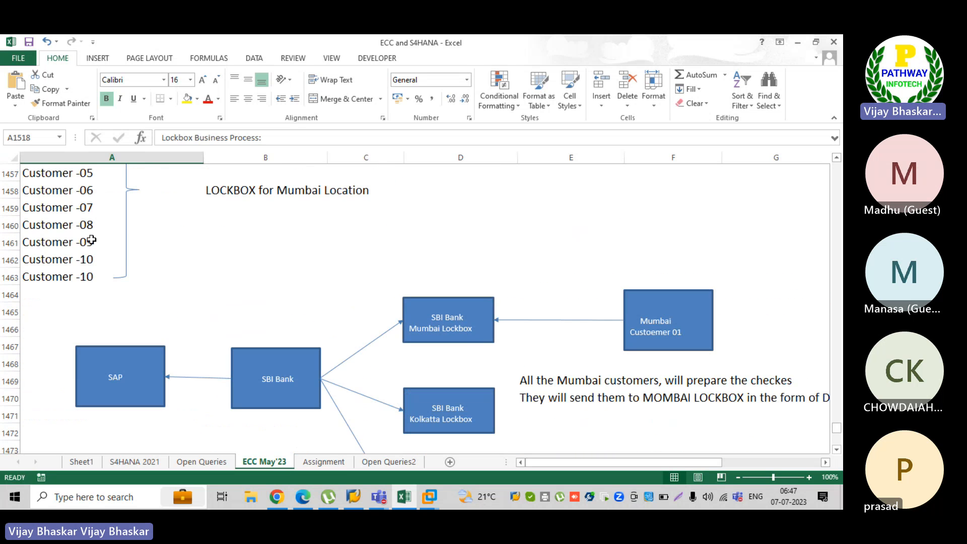
{"action": "scroll", "coordinate": [178, 330], "scroll_direction": "up", "scroll_amount": 2}
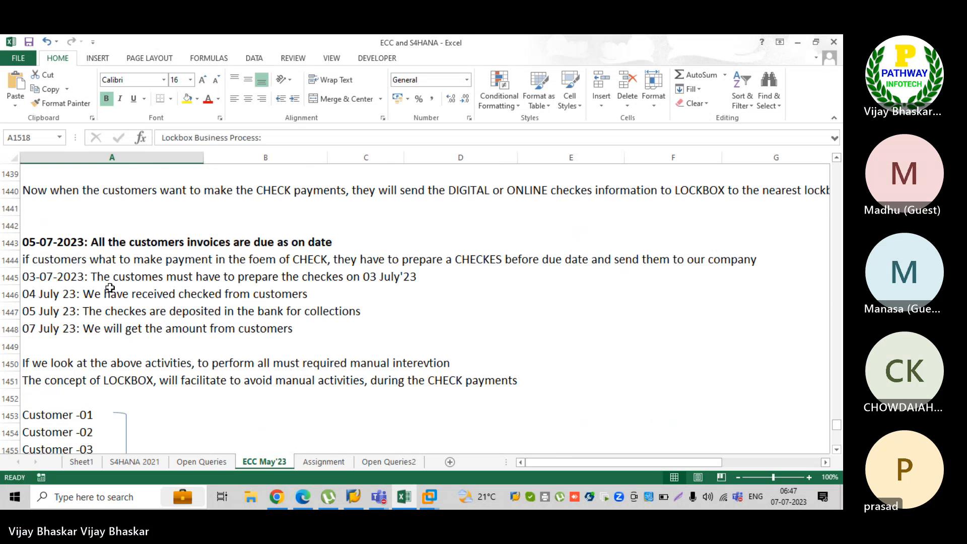
{"action": "scroll", "coordinate": [167, 274], "scroll_direction": "down", "scroll_amount": 11}
{"action": "scroll", "coordinate": [167, 274], "scroll_direction": "down", "scroll_amount": 20}
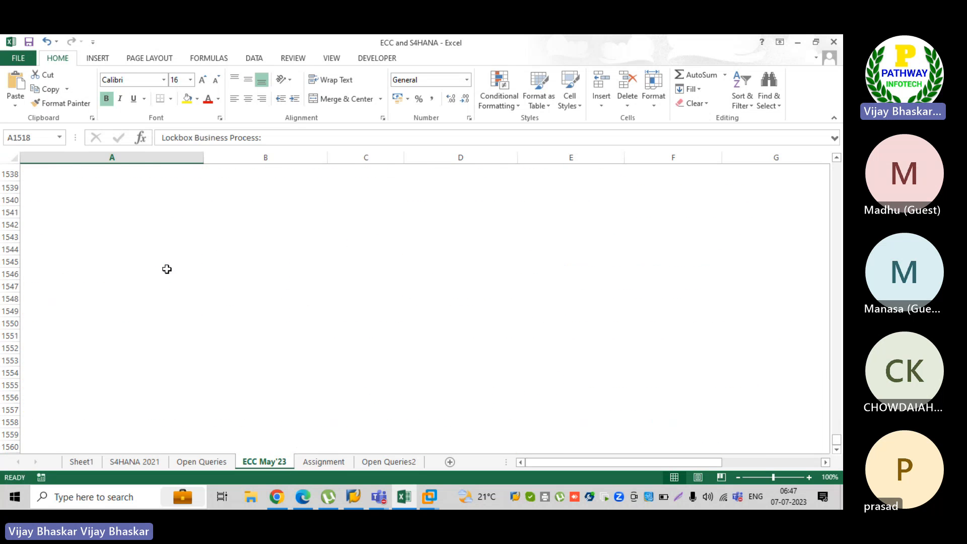
{"action": "scroll", "coordinate": [167, 269], "scroll_direction": "up", "scroll_amount": 3}
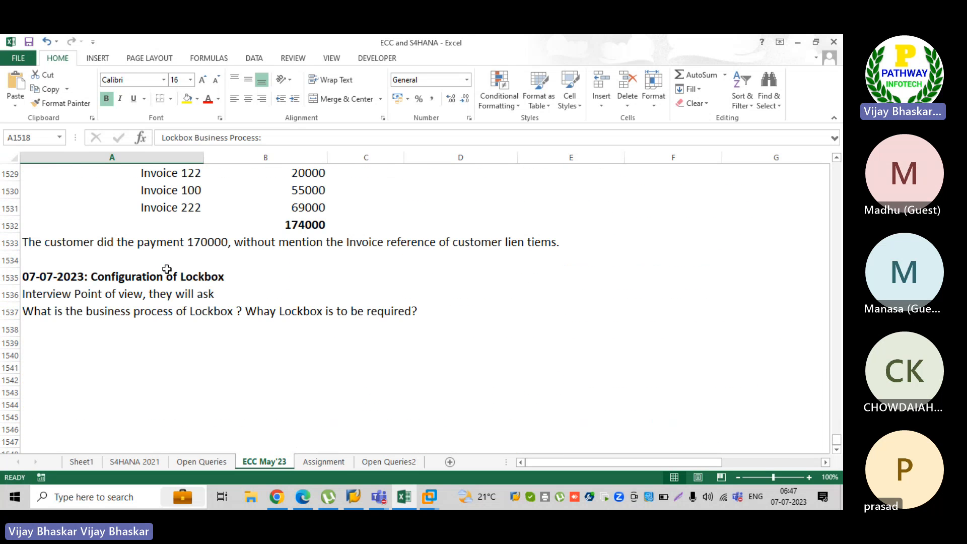
Step: Enter the question "What are the file formats the Lockbox can cosider or read." in cell A1538
{"action": "left_click", "coordinate": [74, 330]}
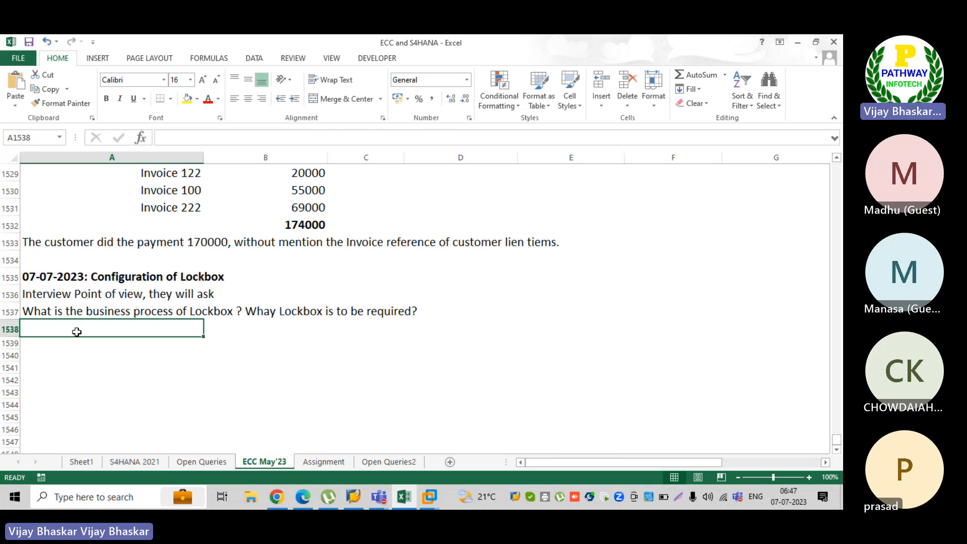
{"action": "type", "text": "What is th"}
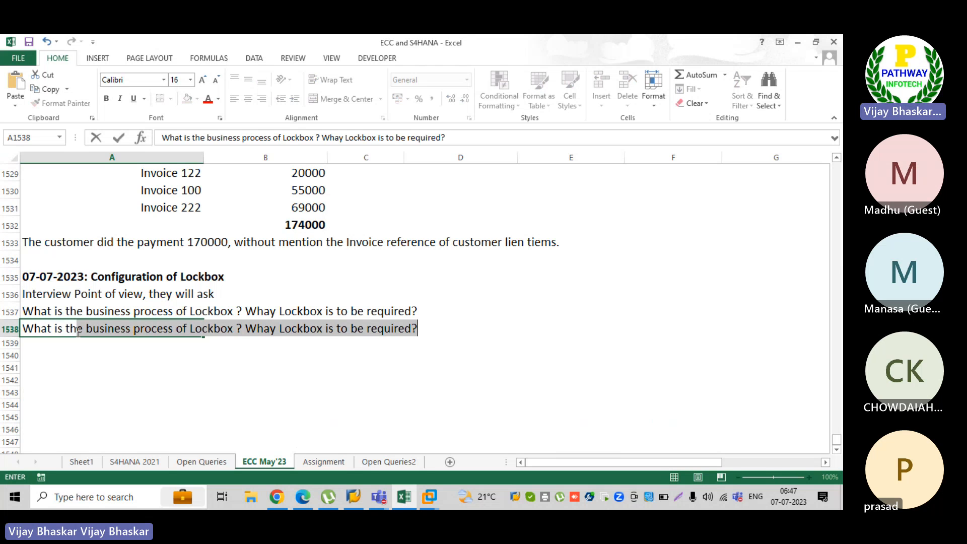
{"action": "key", "text": "BackSpace"}
{"action": "key", "text": "BackSpace"}
{"action": "key", "text": "BackSpace"}
{"action": "key", "text": "BackSpace"}
{"action": "key", "text": "BackSpace"}
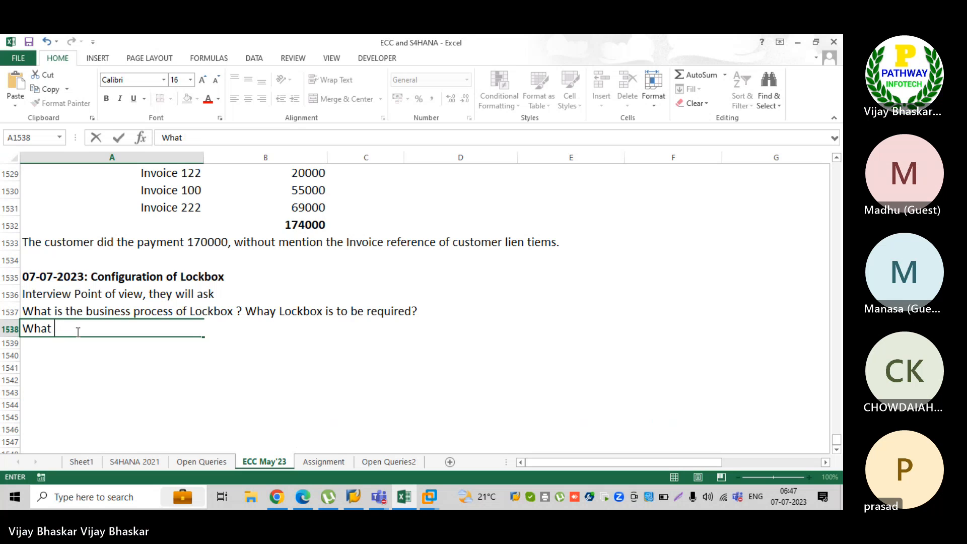
{"action": "type", "text": "are the fi"}
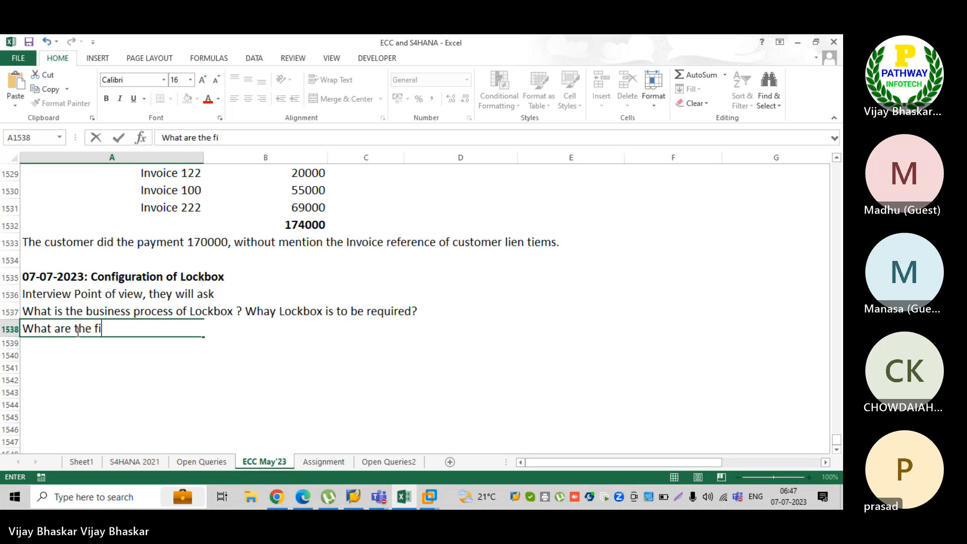
{"action": "type", "text": "le formats the "}
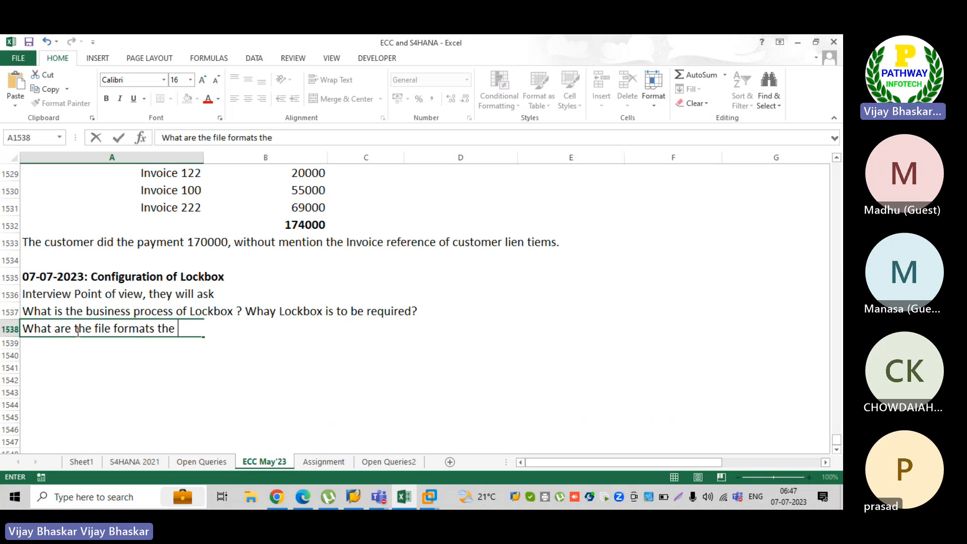
{"action": "type", "text": "Lockbi"}
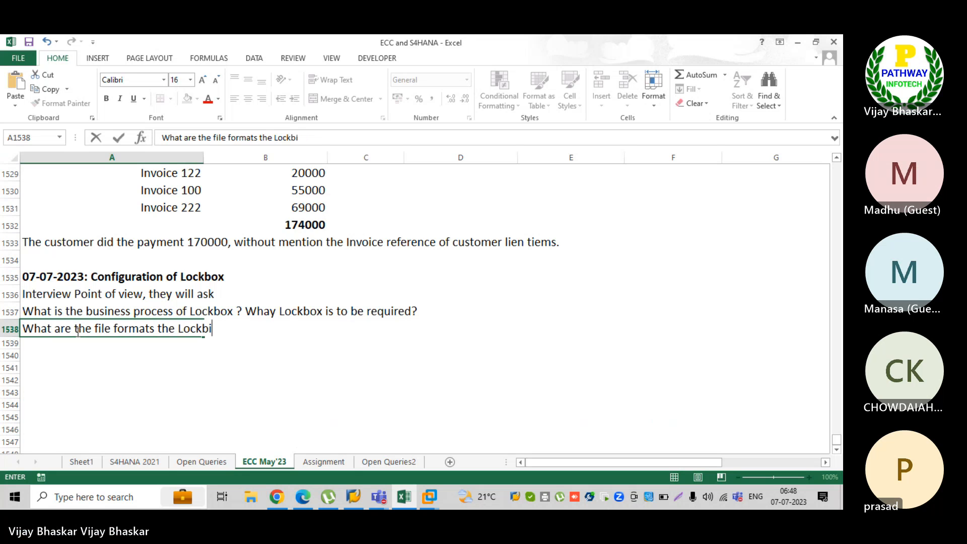
{"action": "key", "text": "BackSpace"}
{"action": "type", "text": "ox can"}
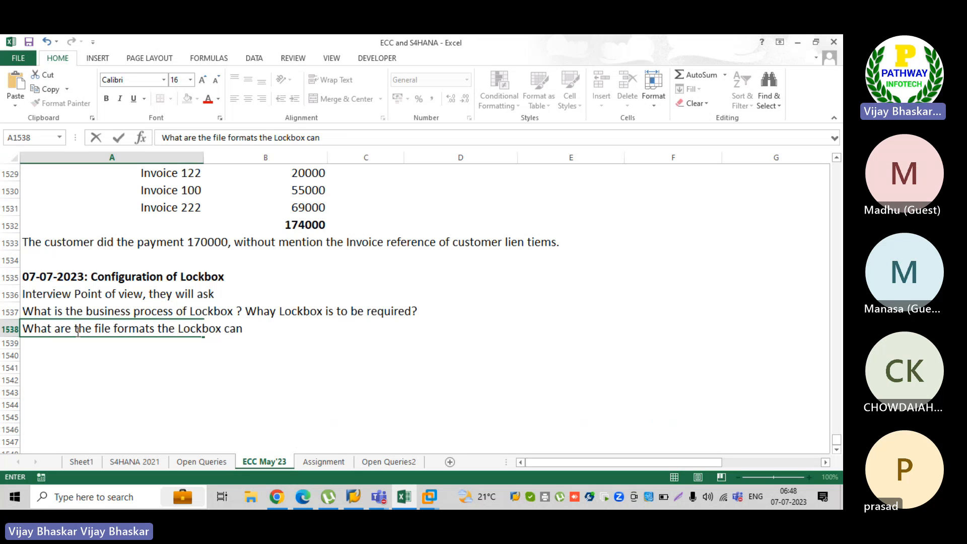
{"action": "type", "text": " cobsider"}
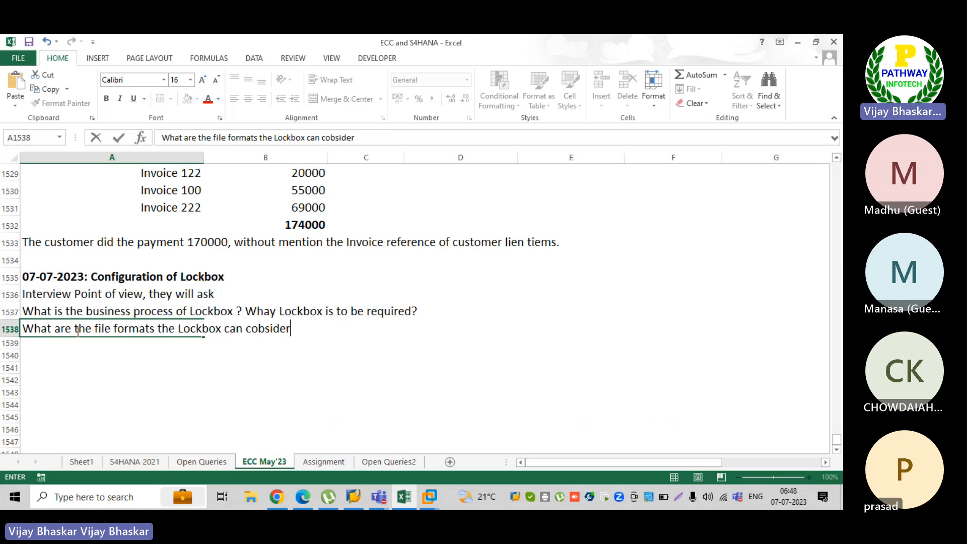
{"action": "key", "text": "BackSpace"}
{"action": "key", "text": "BackSpace"}
{"action": "key", "text": "BackSpace"}
{"action": "key", "text": "BackSpace"}
{"action": "key", "text": "BackSpace"}
{"action": "key", "text": "BackSpace"}
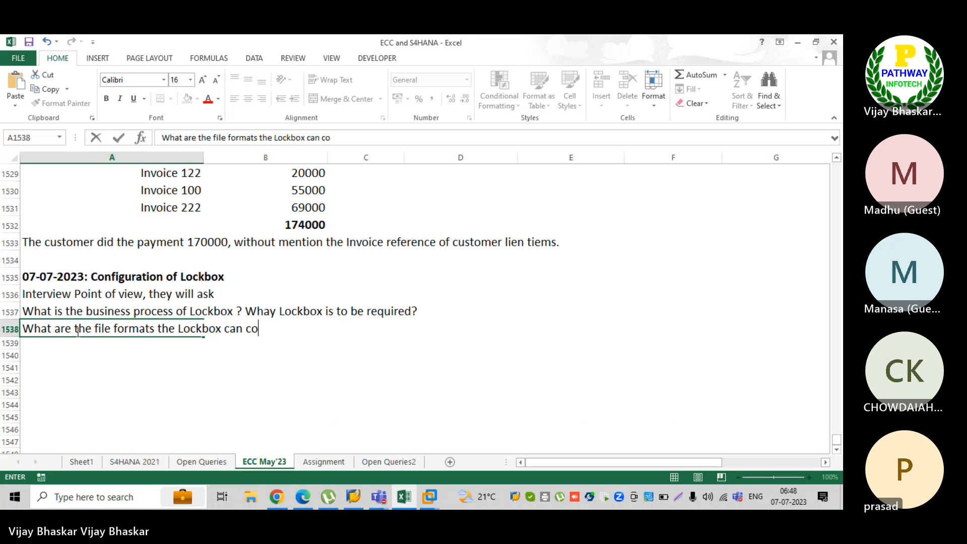
{"action": "type", "text": "sider "}
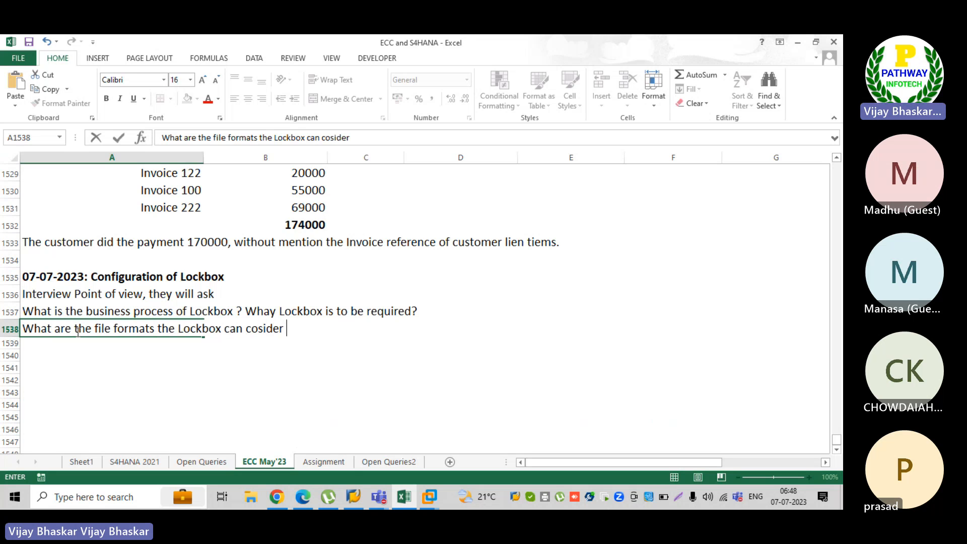
{"action": "type", "text": "or readt"}
{"action": "key", "text": "BackSpace"}
{"action": "key", "text": "Return"}
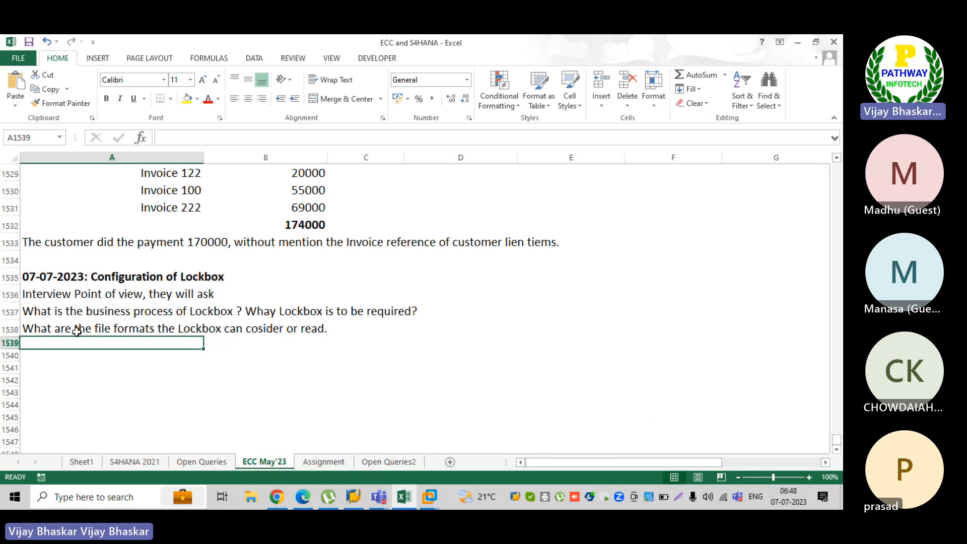
Step: Make the line "Interview Point of view, they will ask" in cell A1536 bold
{"action": "left_click", "coordinate": [52, 297]}
{"action": "key", "text": "ctrl+shift+period"}
{"action": "key", "text": "ctrl+shift+period"}
{"action": "key", "text": "ctrl+shift+period"}
{"action": "key", "text": "ctrl+b"}
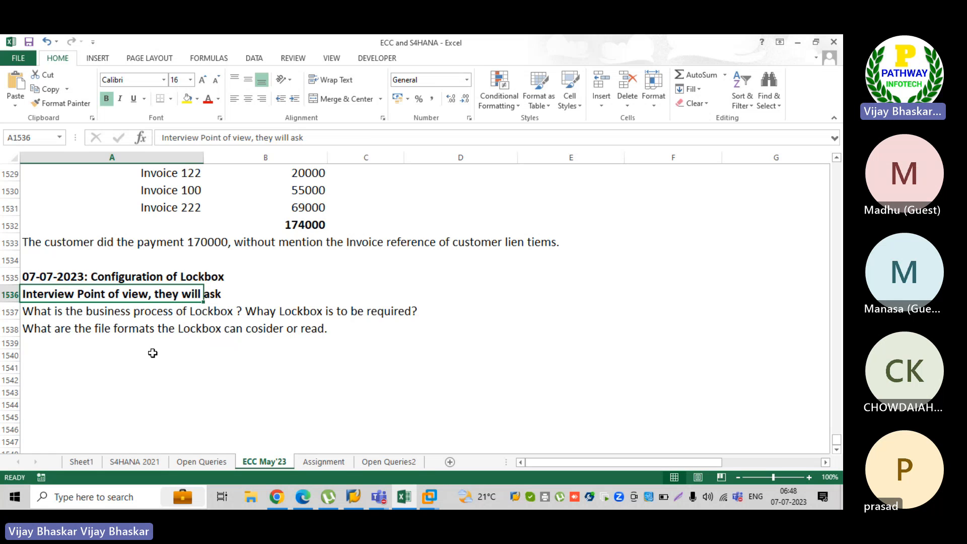
{"action": "scroll", "coordinate": [153, 353], "scroll_direction": "down", "scroll_amount": 2}
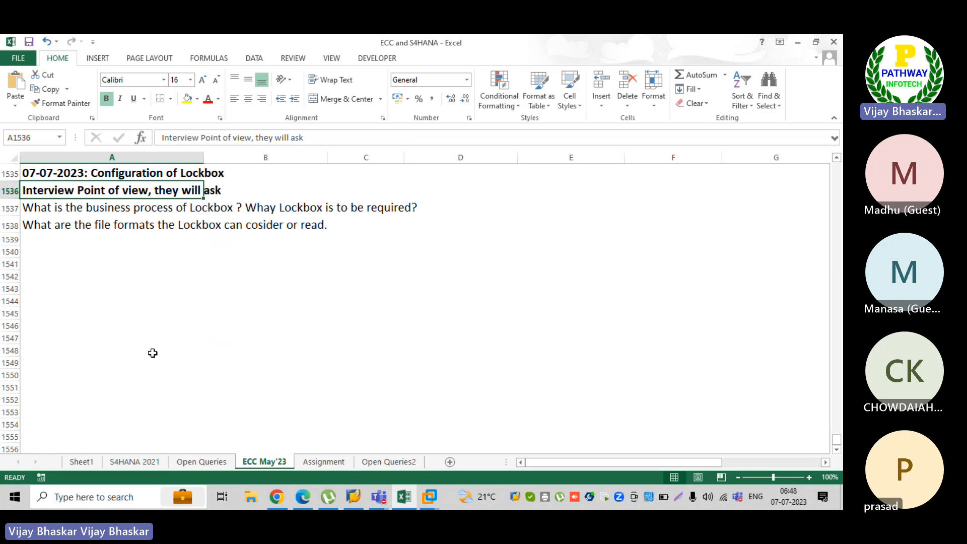
{"action": "left_click", "coordinate": [58, 256]}
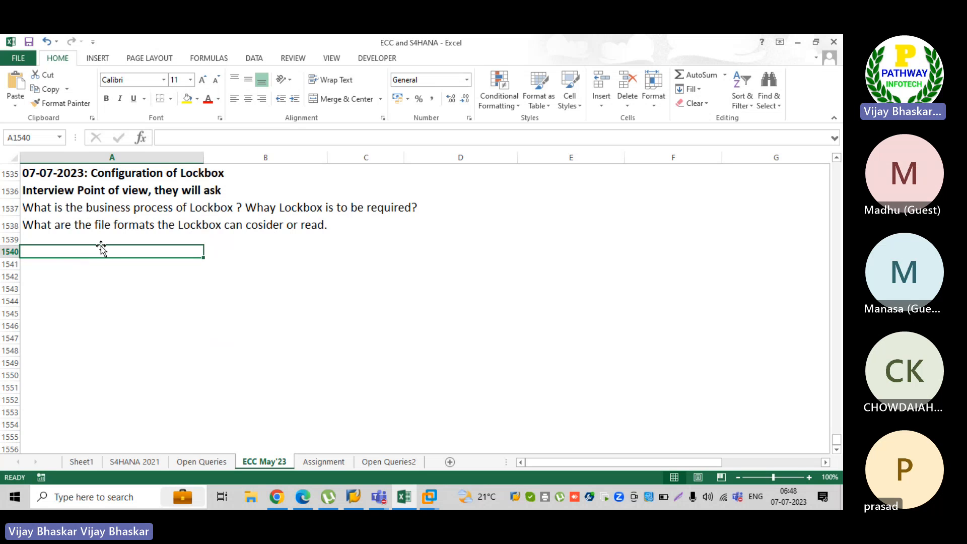
{"action": "type", "text": "1. C"}
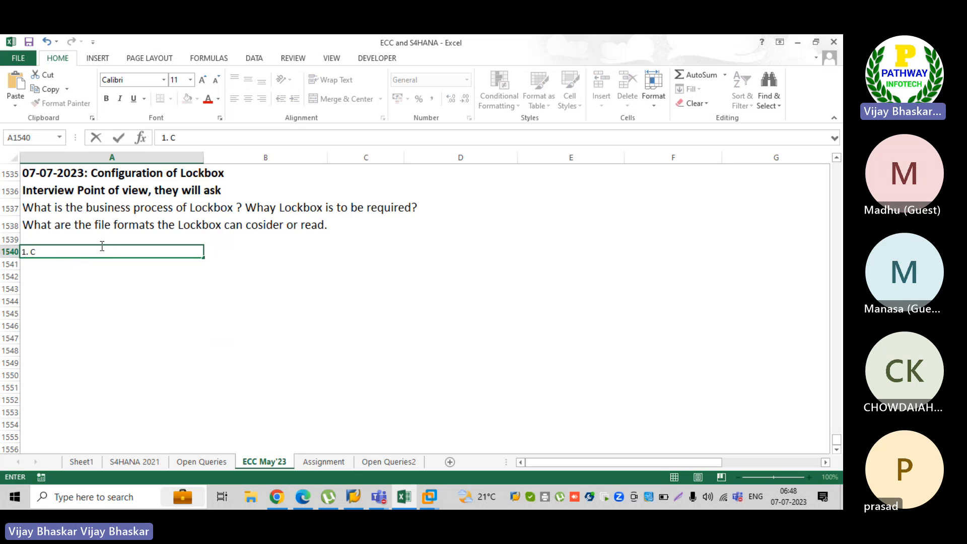
{"action": "key", "text": "BackSpace"}
Step: Copy the formatting of row 1538 onto the empty rows from 1539 downward with Format Painter
{"action": "left_click", "coordinate": [56, 212]}
{"action": "left_click", "coordinate": [8, 226]}
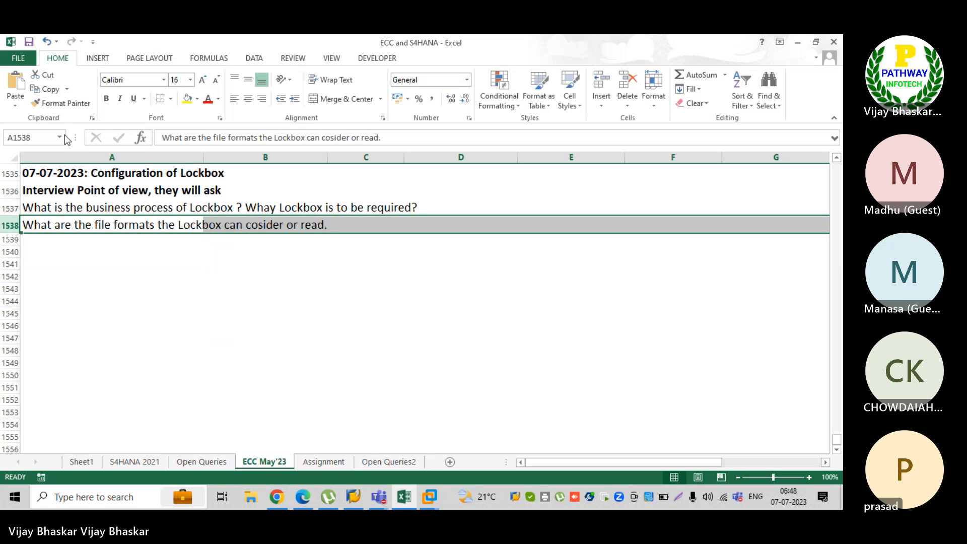
{"action": "left_click", "coordinate": [60, 102]}
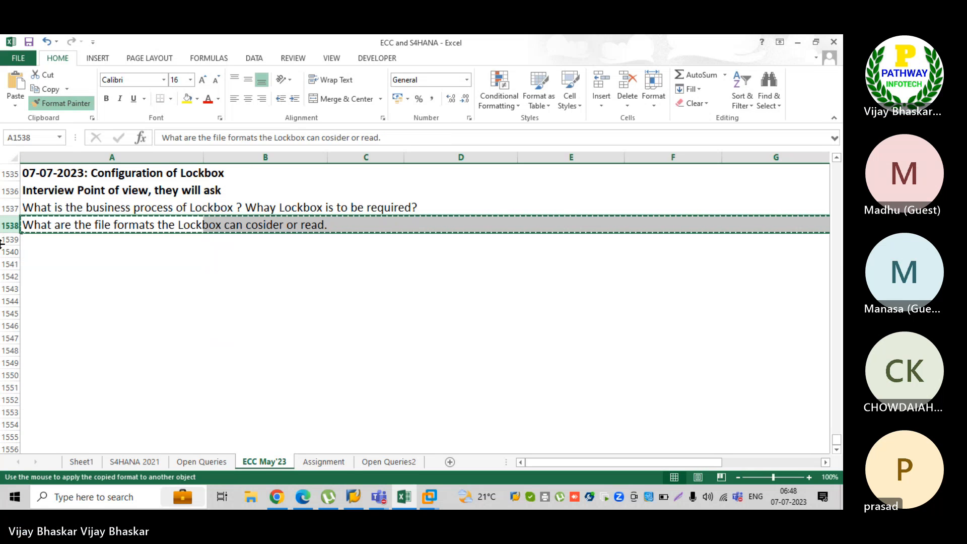
{"action": "left_click_drag", "start_coordinate": [10, 239], "coordinate": [9, 456]}
{"action": "scroll", "coordinate": [67, 309], "scroll_direction": "up", "scroll_amount": 3}
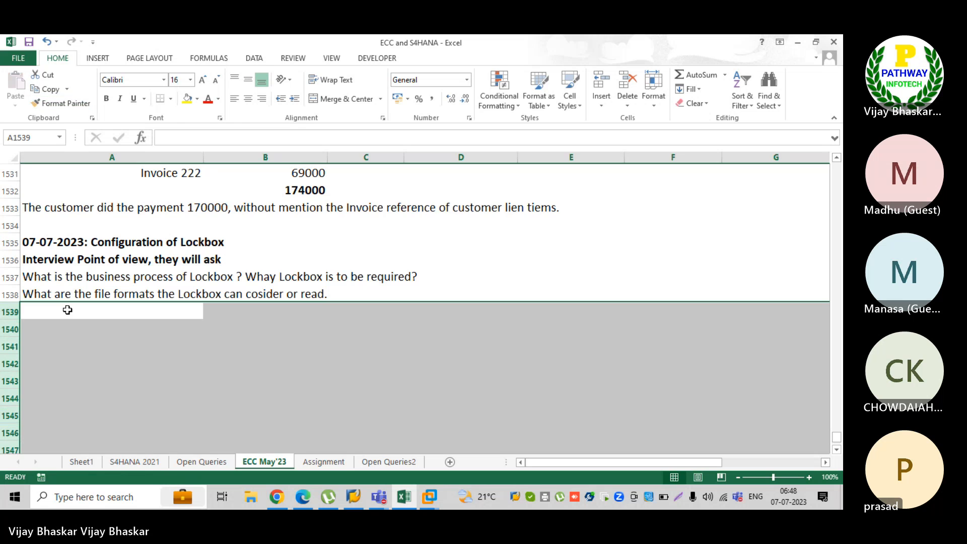
Step: Enter "1. Control Paremeters" in cell A1540 and begin the following list item with "2." in A1541
{"action": "left_click", "coordinate": [38, 329]}
{"action": "type", "text": "1"}
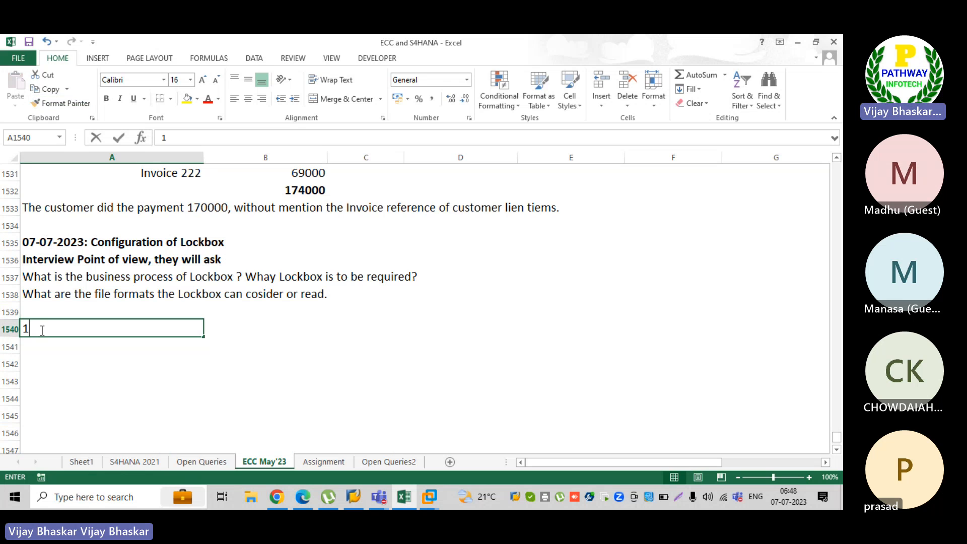
{"action": "type", "text": ". COntro"}
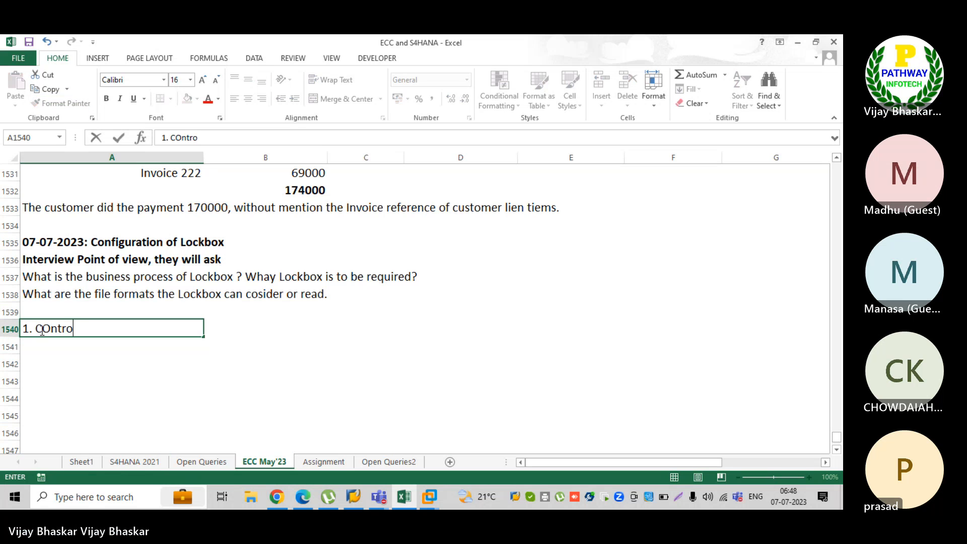
{"action": "type", "text": "l "}
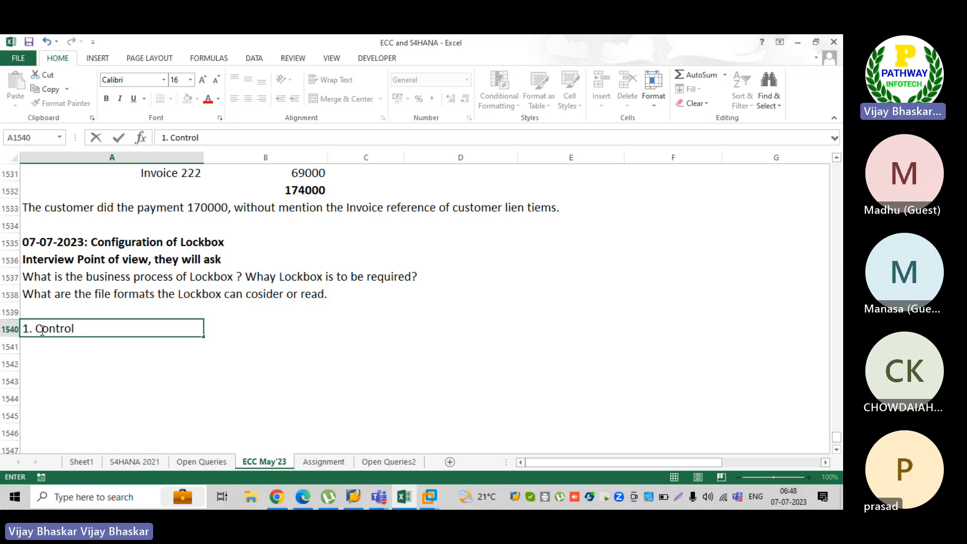
{"action": "type", "text": "Par"}
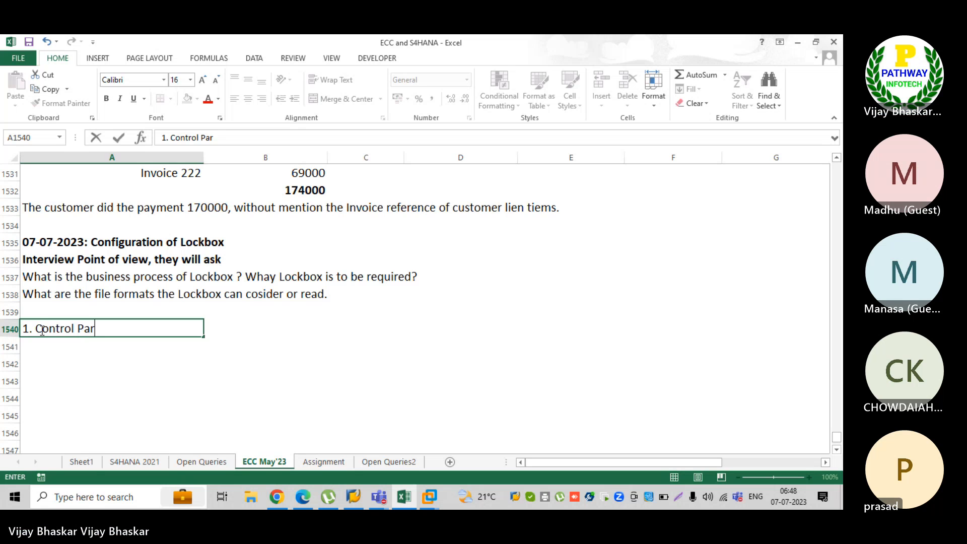
{"action": "type", "text": "emeters"}
{"action": "key", "text": "Return"}
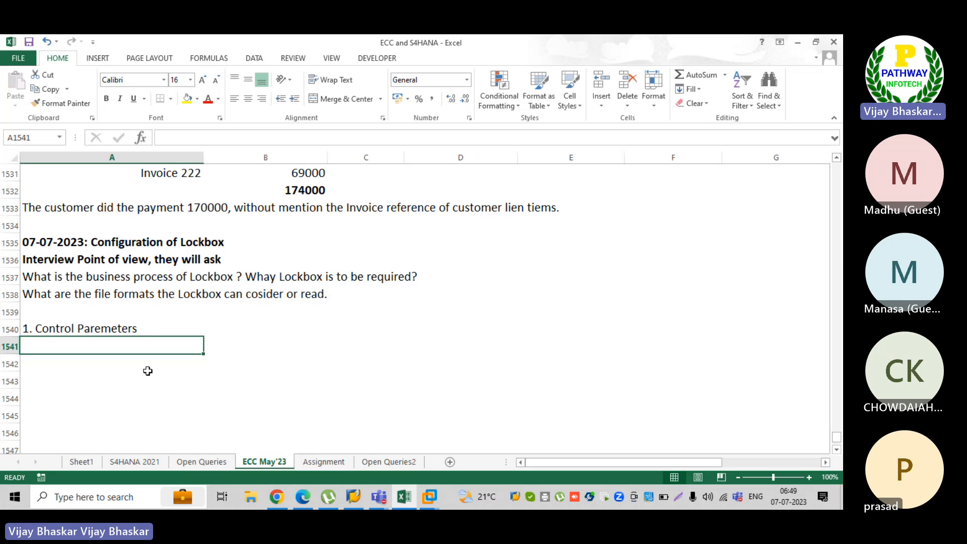
{"action": "type", "text": "2."}
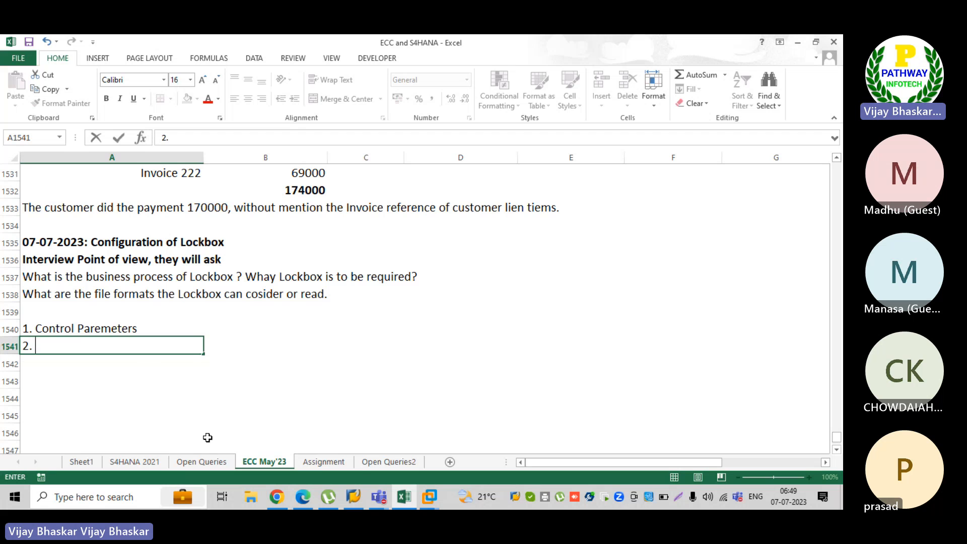
Step: Switch to SAP, open the Lockbox activity Define Posting Data and start a new entry
{"action": "mouse_move", "coordinate": [427, 494]}
{"action": "left_click", "coordinate": [479, 438]}
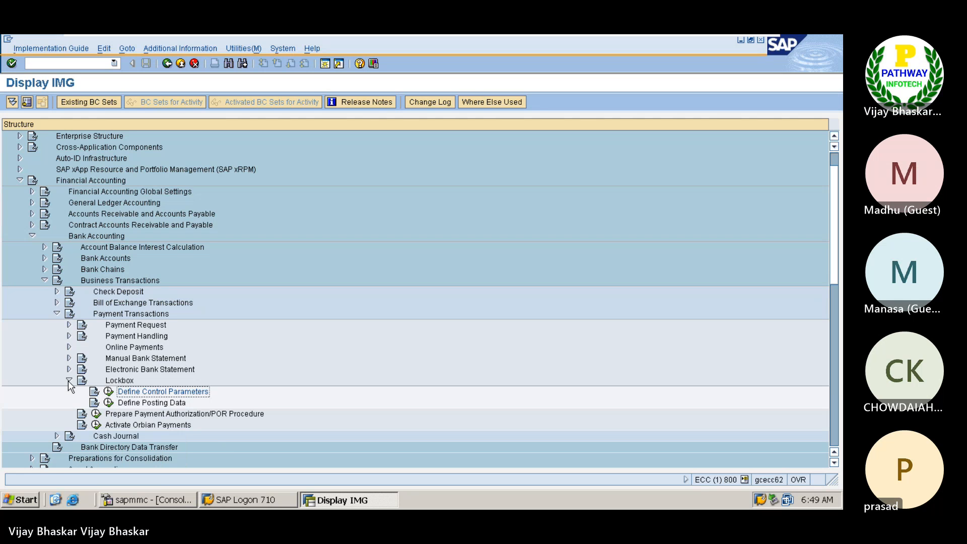
{"action": "left_click", "coordinate": [152, 405]}
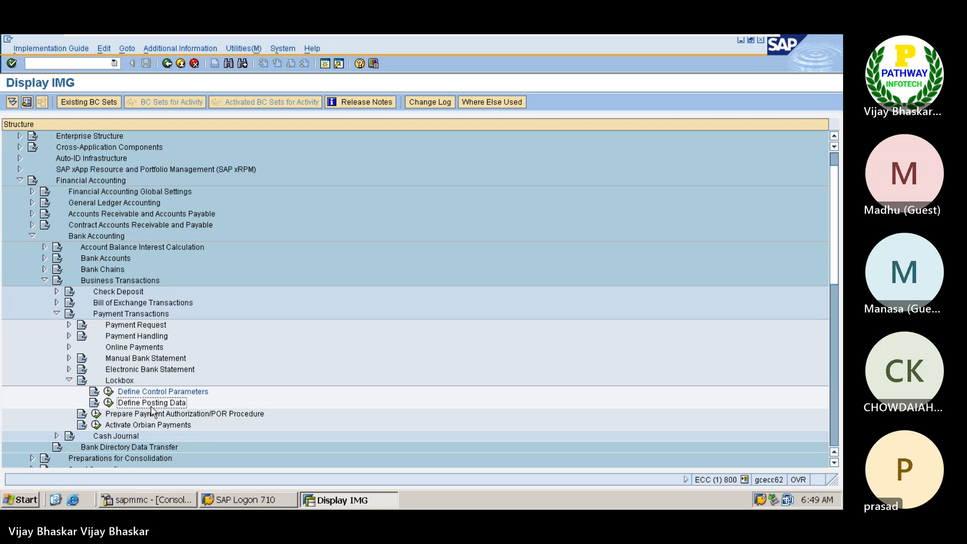
{"action": "left_click", "coordinate": [109, 403]}
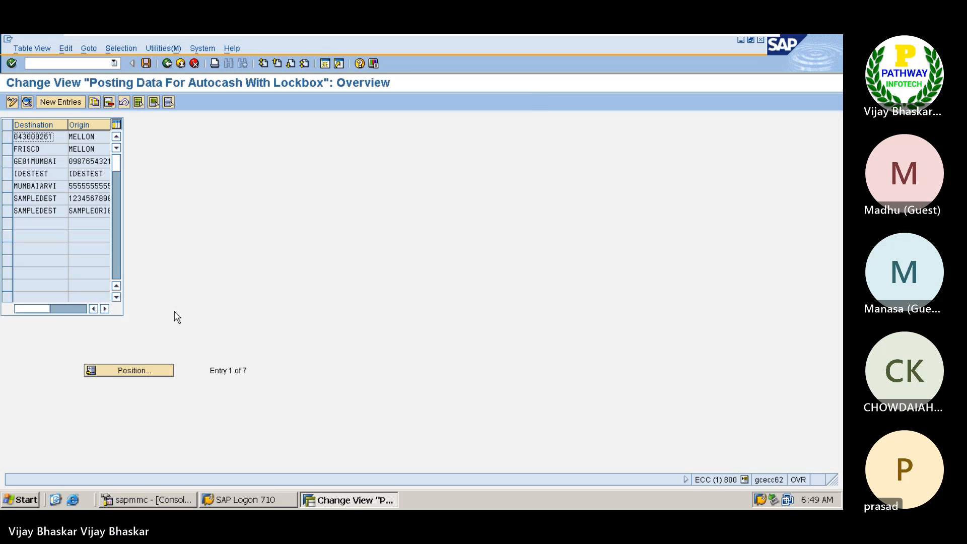
{"action": "left_click", "coordinate": [61, 102]}
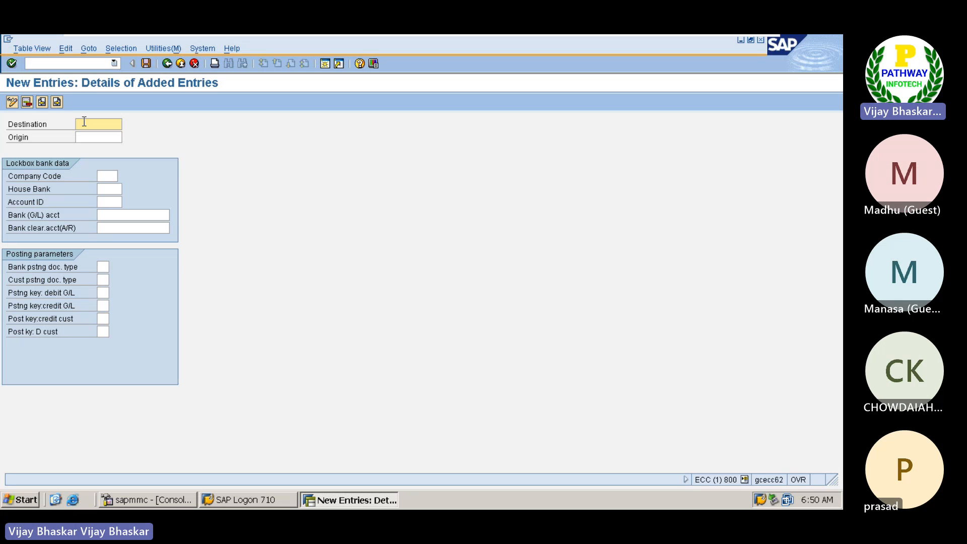
Step: Set the new posting data entry's destination to SGALL12345
{"action": "type", "text": "SRALL0"}
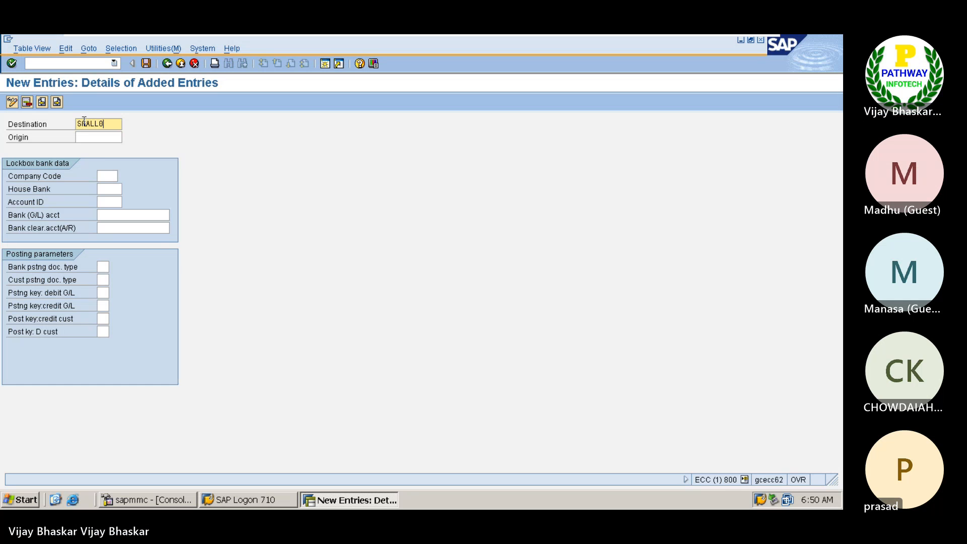
{"action": "key", "text": "BackSpace"}
{"action": "type", "text": "12345"}
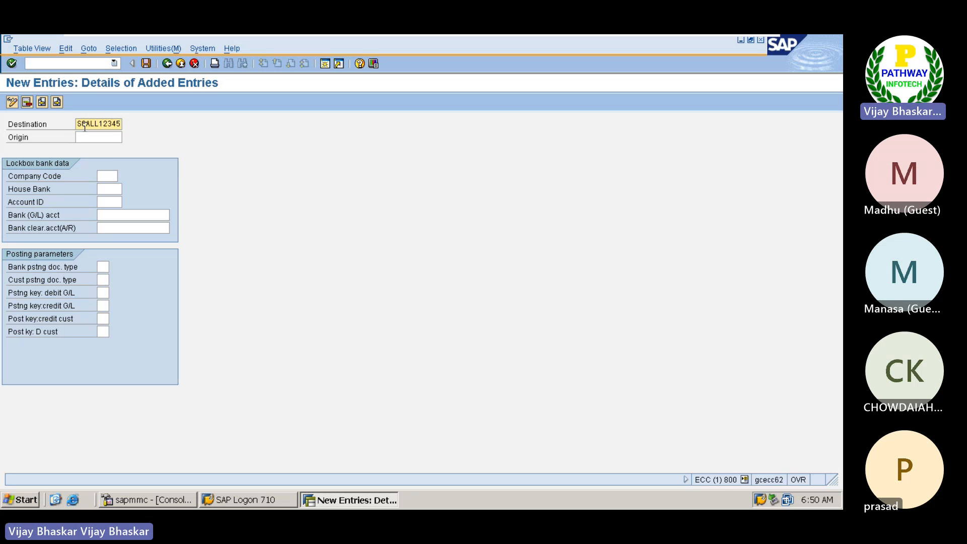
{"action": "left_click", "coordinate": [84, 126]}
{"action": "type", "text": "6"}
{"action": "left_click", "coordinate": [80, 124]}
{"action": "type", "text": "G"}
{"action": "left_click_drag", "start_coordinate": [97, 124], "coordinate": [82, 123]}
{"action": "left_click", "coordinate": [100, 124]}
Step: Copy the destination value SGALL12345 into the origin of the new posting data entry
{"action": "left_click", "coordinate": [94, 142]}
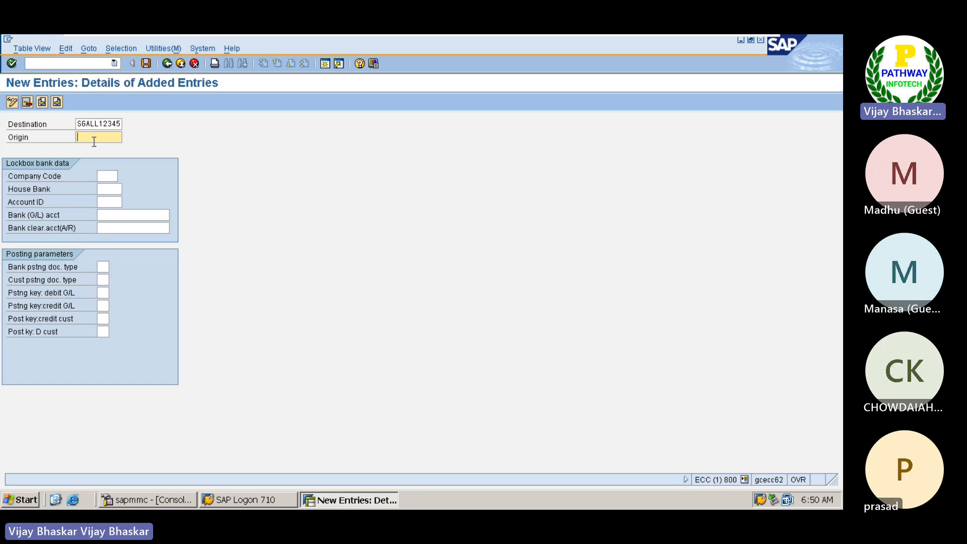
{"action": "type", "text": "SG"}
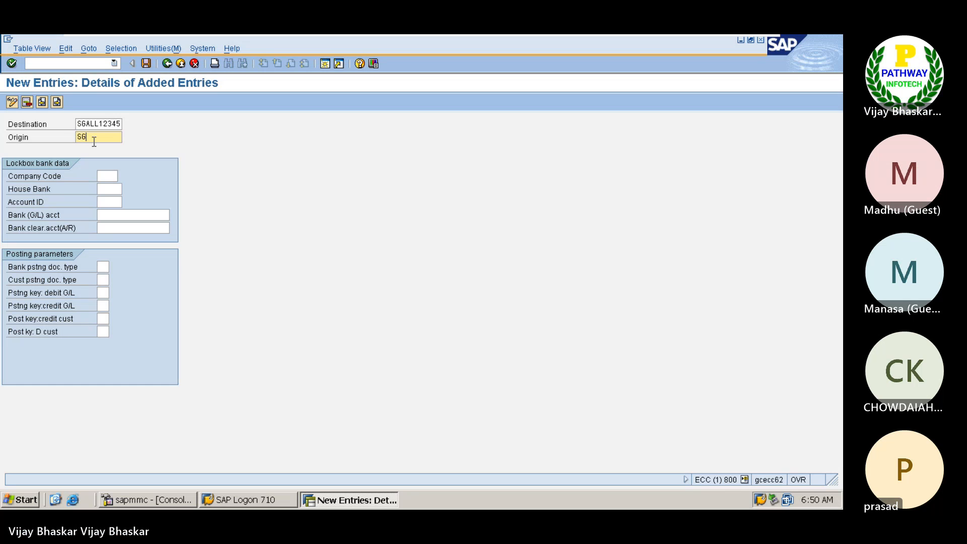
{"action": "key", "text": "BackSpace"}
{"action": "key", "text": "BackSpace"}
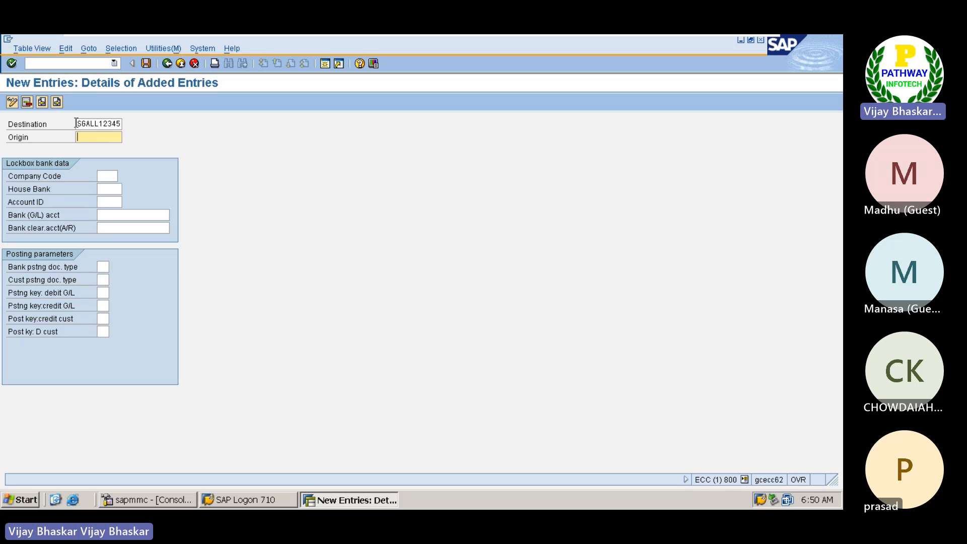
{"action": "left_click_drag", "start_coordinate": [76, 123], "coordinate": [121, 124]}
{"action": "key", "text": "ctrl+c"}
{"action": "left_click", "coordinate": [99, 135]}
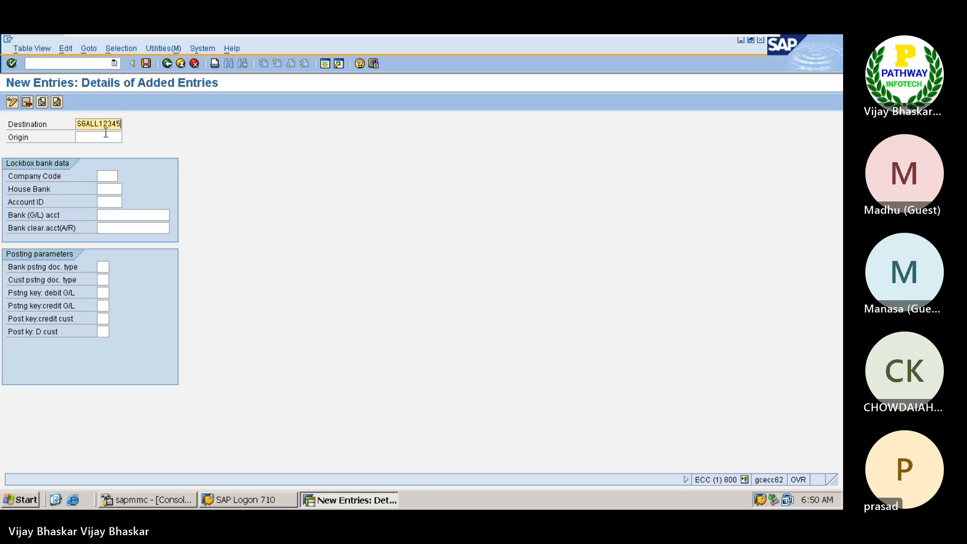
{"action": "key", "text": "ctrl+v"}
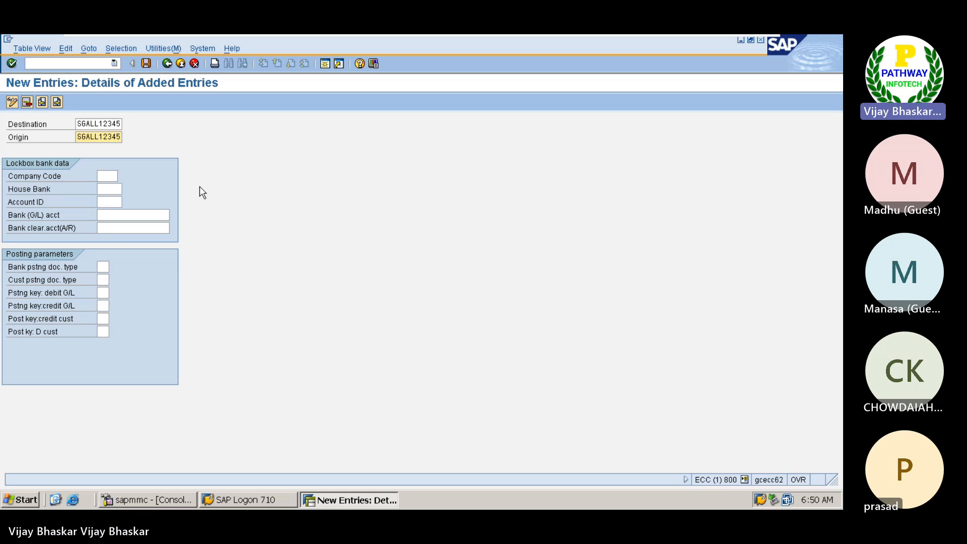
{"action": "key", "text": "BackSpace"}
{"action": "key", "text": "BackSpace"}
{"action": "key", "text": "BackSpace"}
{"action": "key", "text": "BackSpace"}
{"action": "key", "text": "BackSpace"}
{"action": "key", "text": "BackSpace"}
{"action": "key", "text": "BackSpace"}
{"action": "key", "text": "BackSpace"}
{"action": "key", "text": "BackSpace"}
{"action": "key", "text": "BackSpace"}
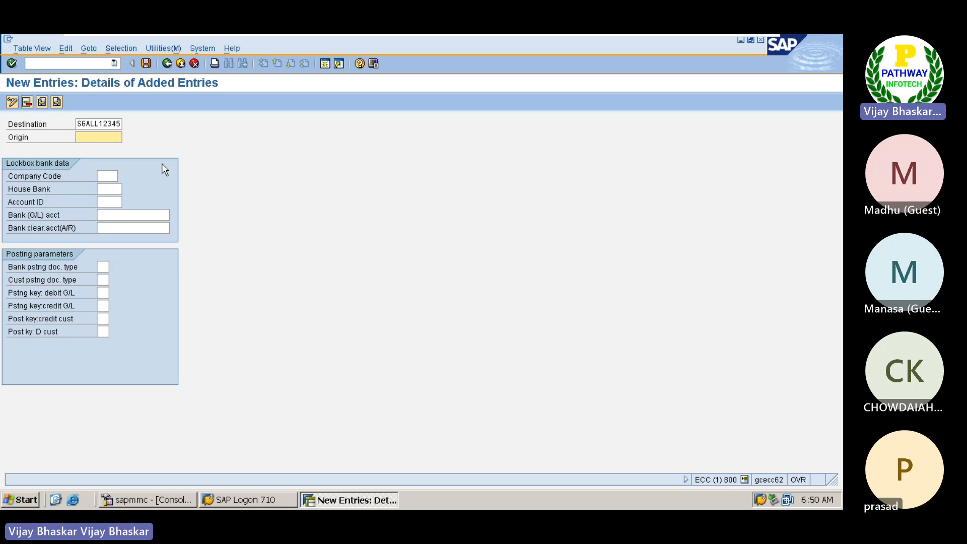
{"action": "type", "text": "9999999999"}
Step: Set the lockbox bank data's company code to Z0SG
{"action": "left_click", "coordinate": [108, 177]}
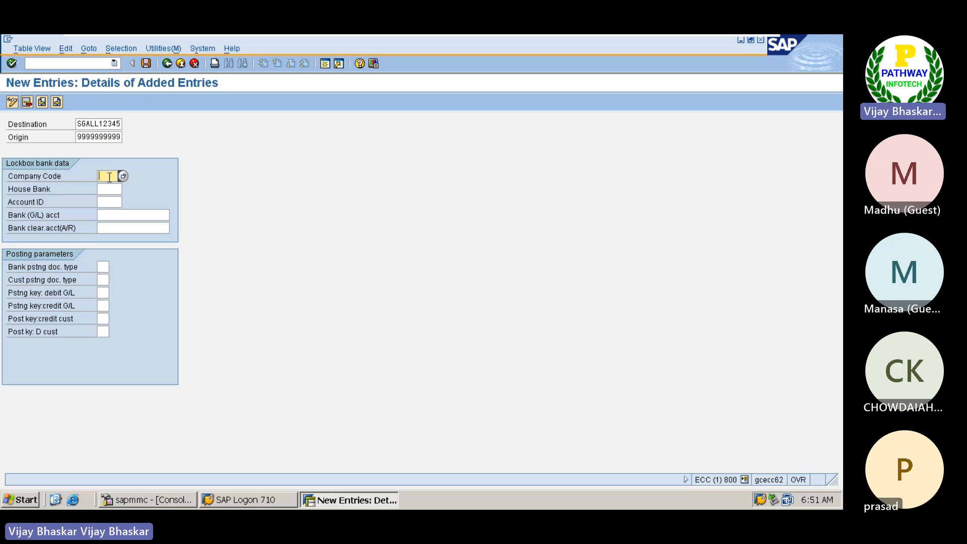
{"action": "type", "text": "SG"}
{"action": "key", "text": "BackSpace"}
{"action": "key", "text": "BackSpace"}
{"action": "type", "text": "Z006"}
{"action": "key", "text": "Tab"}
Step: Choose house bank ABC and account ID ABCDP for the lockbox bank data
{"action": "left_click", "coordinate": [128, 189]}
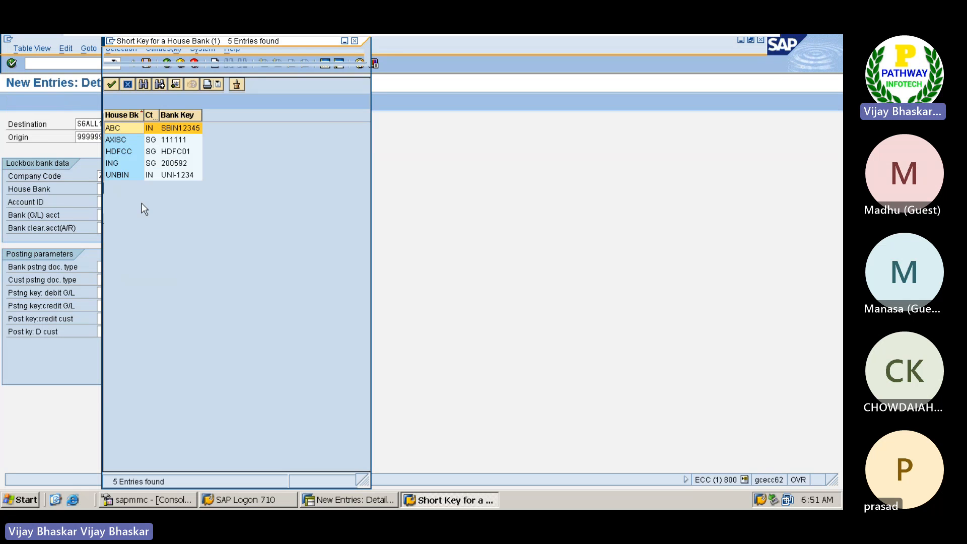
{"action": "left_click", "coordinate": [120, 127]}
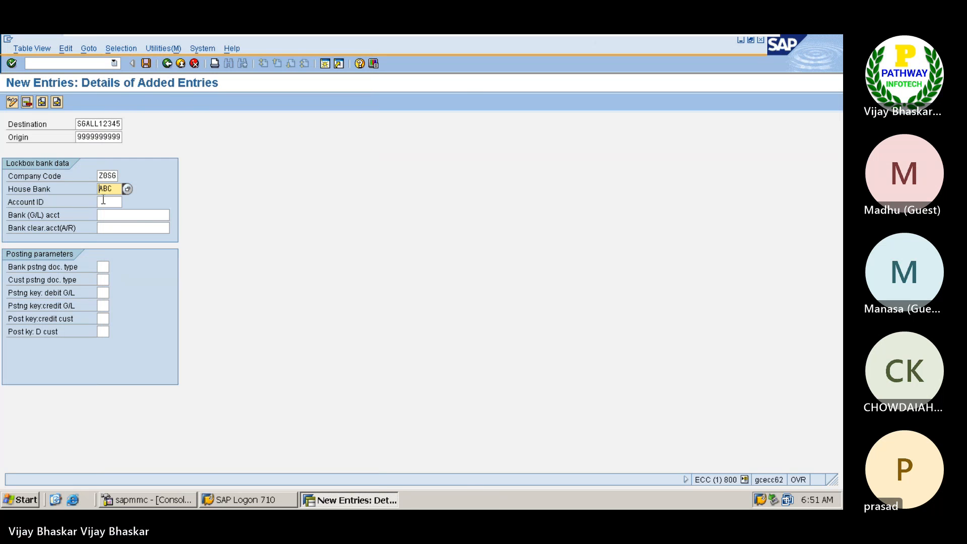
{"action": "left_click", "coordinate": [108, 202]}
{"action": "left_click", "coordinate": [128, 202]}
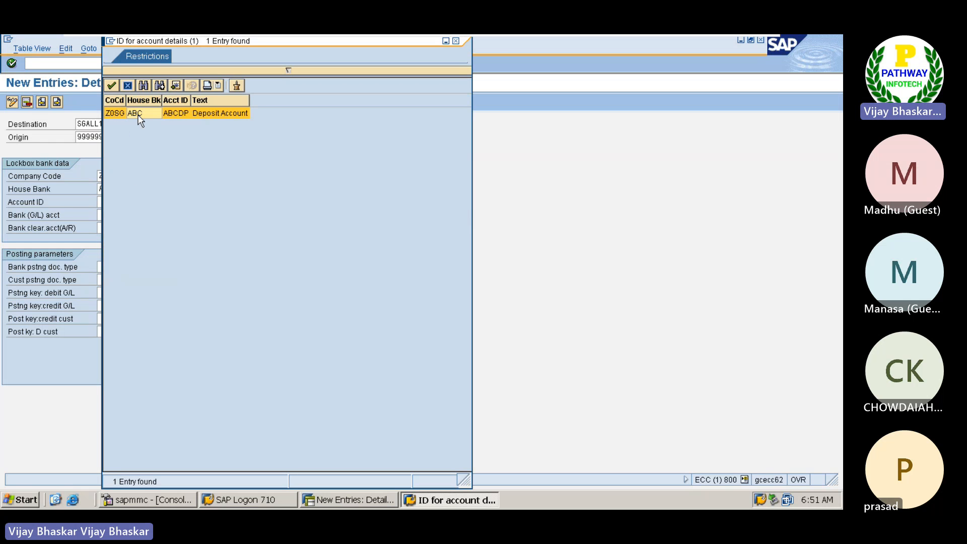
{"action": "double_click", "coordinate": [138, 114]}
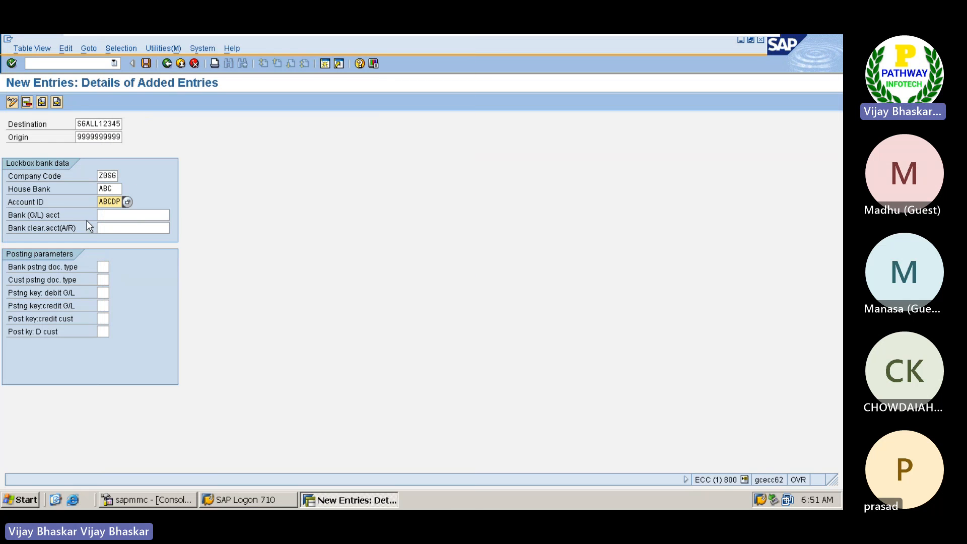
Step: Open a second SAP session and start transaction FI12 in it
{"action": "left_click", "coordinate": [117, 215]}
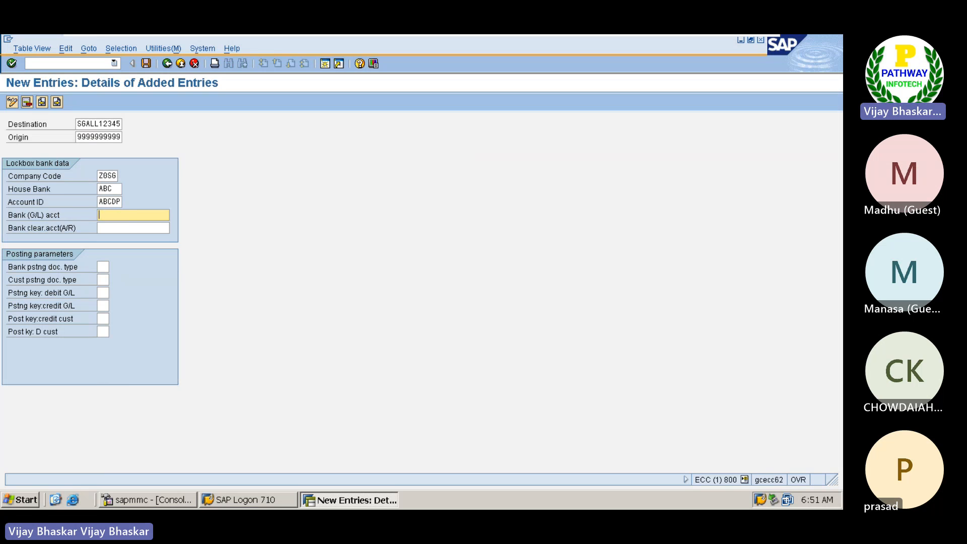
{"action": "left_click", "coordinate": [119, 228]}
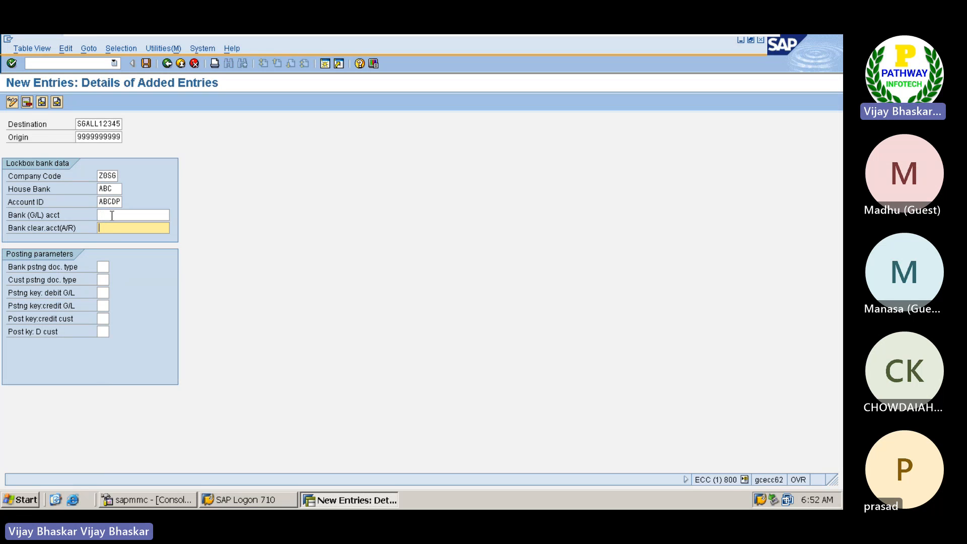
{"action": "left_click", "coordinate": [112, 215]}
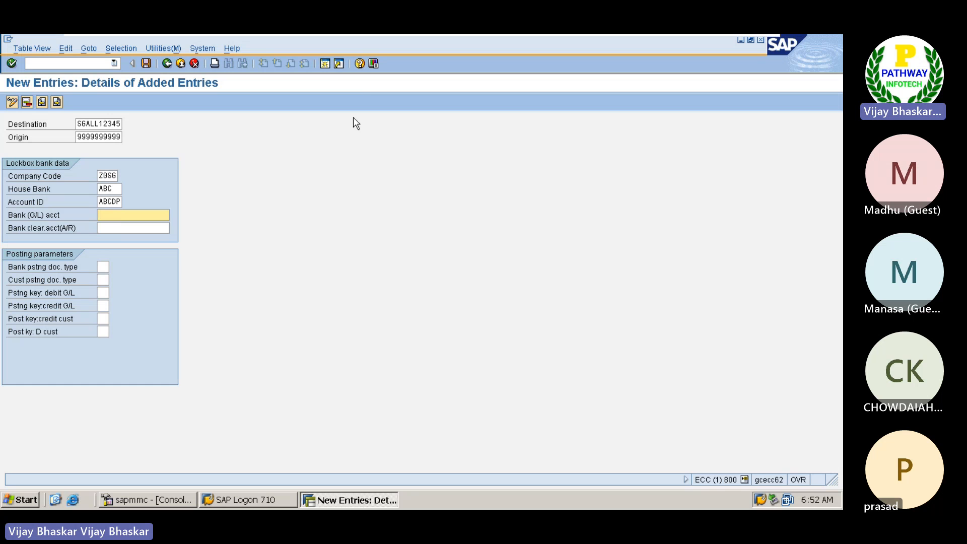
{"action": "left_click", "coordinate": [325, 66]}
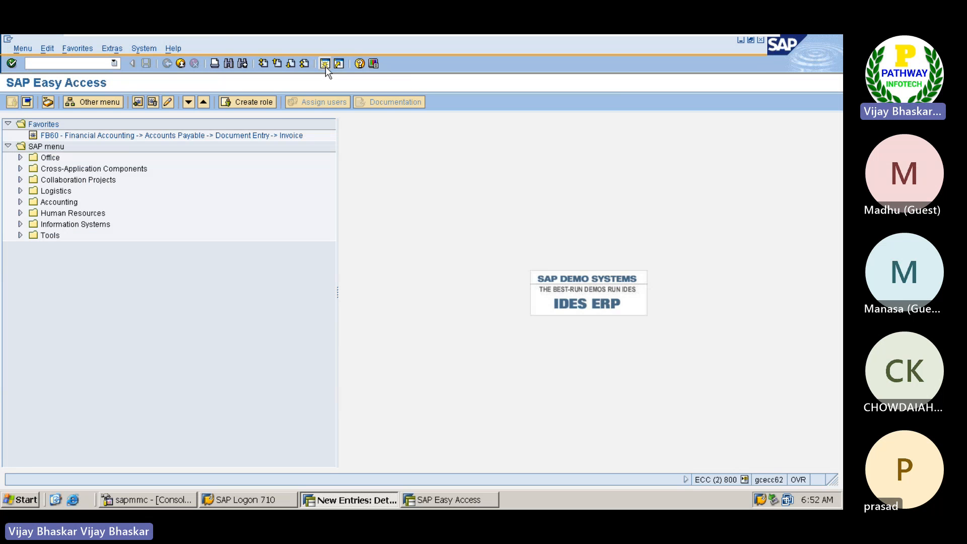
{"action": "key", "text": "alt+Tab"}
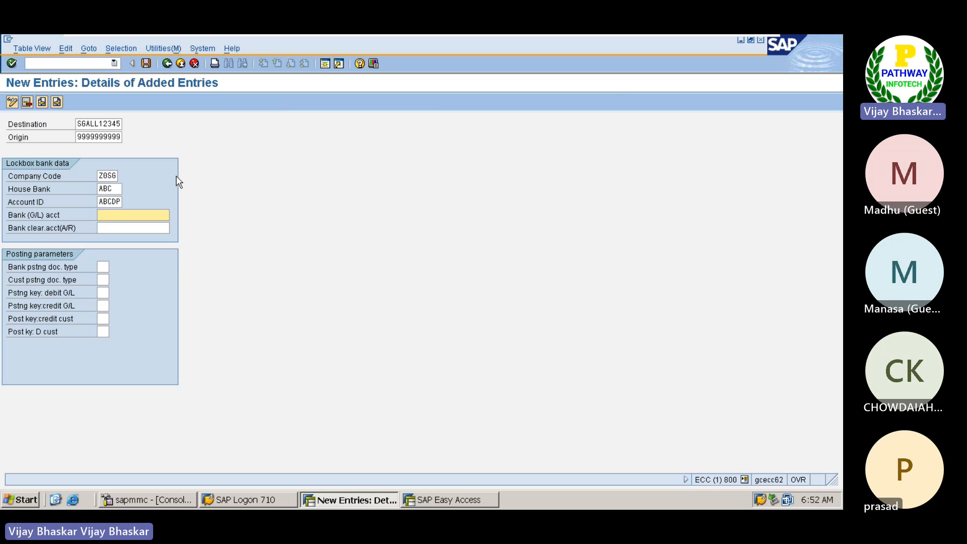
{"action": "left_click", "coordinate": [116, 187]}
{"action": "key", "text": "alt+Tab"}
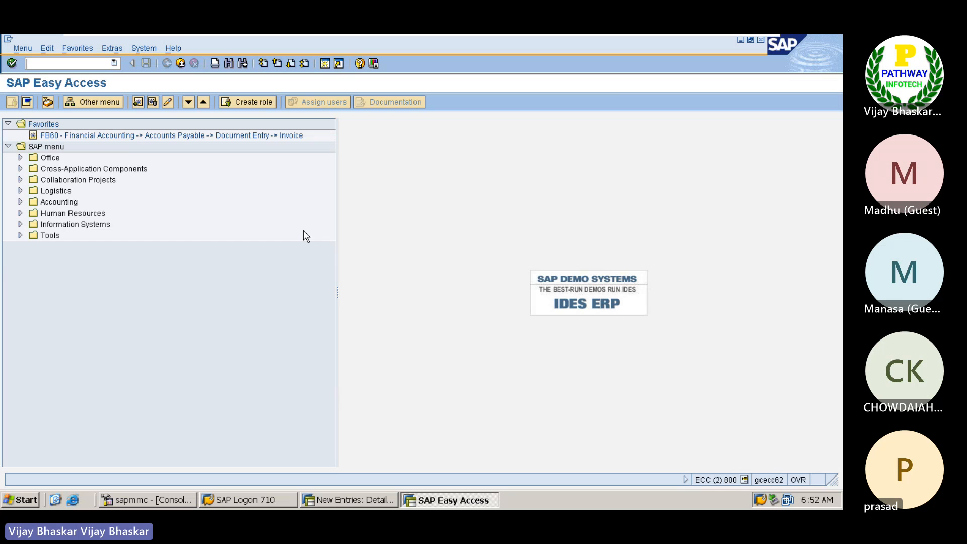
{"action": "type", "text": "fi12"}
{"action": "key", "text": "Return"}
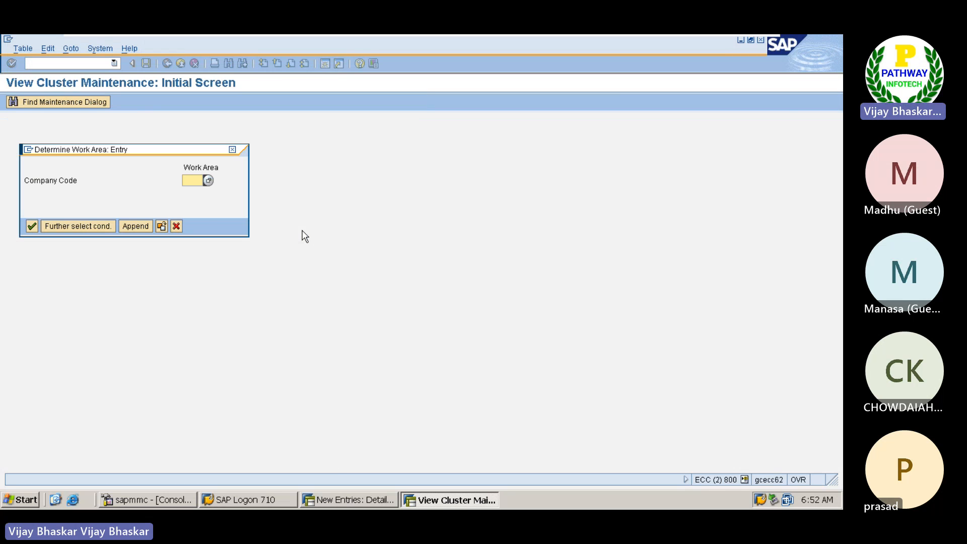
Step: Display the house banks of company code Z0SG and open the bank account details of house bank ABC
{"action": "type", "text": "Z"}
{"action": "key", "text": "Down"}
{"action": "key", "text": "Return"}
{"action": "key", "text": "Return"}
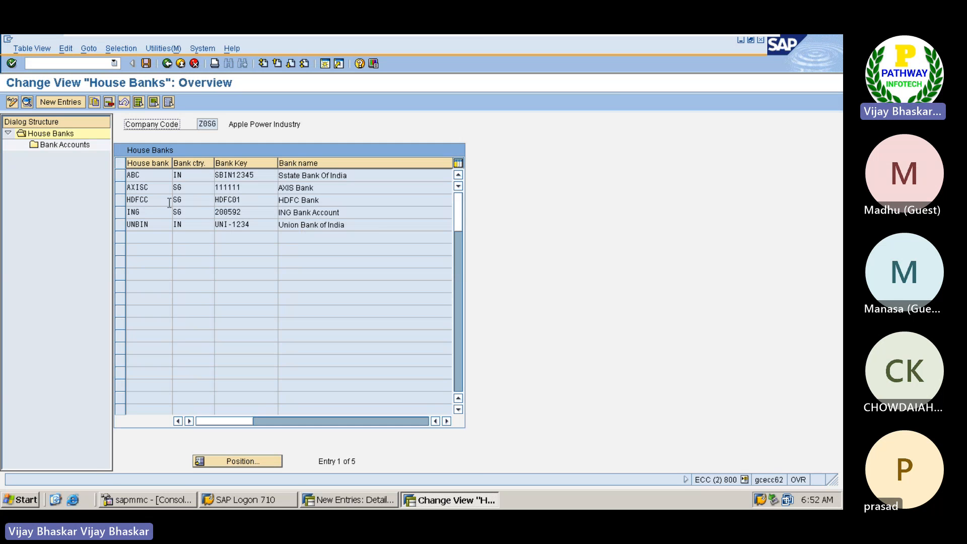
{"action": "left_click", "coordinate": [123, 176]}
{"action": "double_click", "coordinate": [68, 146]}
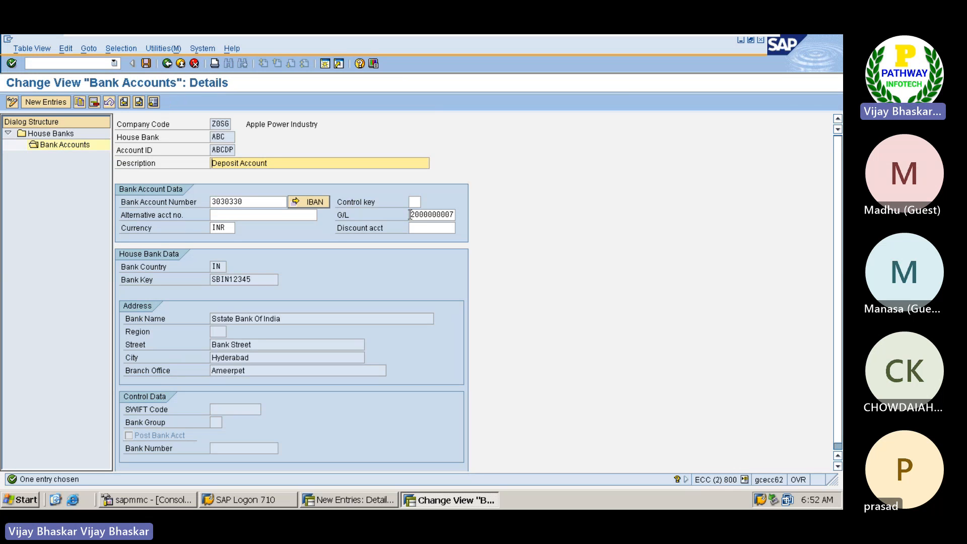
Step: Copy the G/L account of bank account ABCDP into the Bank (G/L) account of the new posting data entry
{"action": "left_click_drag", "start_coordinate": [410, 215], "coordinate": [460, 215]}
{"action": "key", "text": "ctrl+c"}
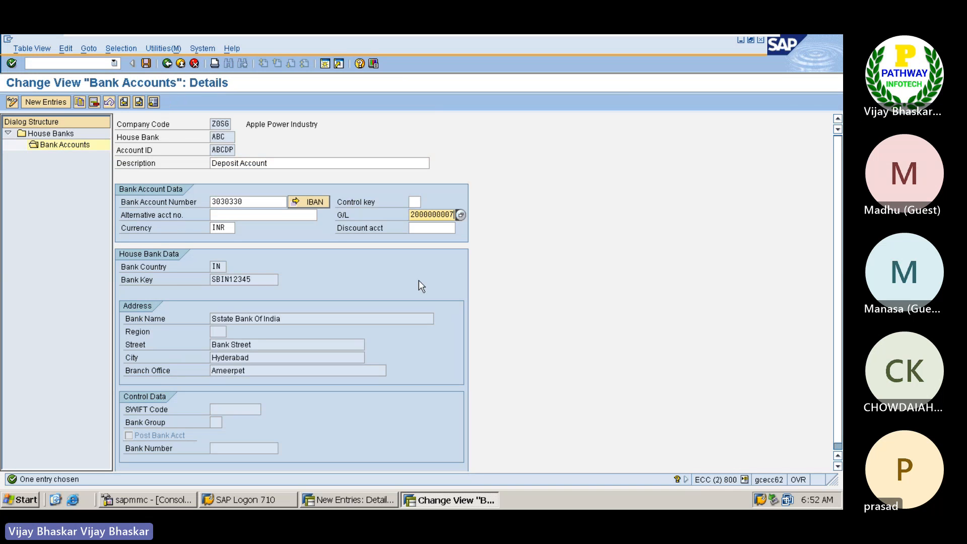
{"action": "key", "text": "alt+Tab"}
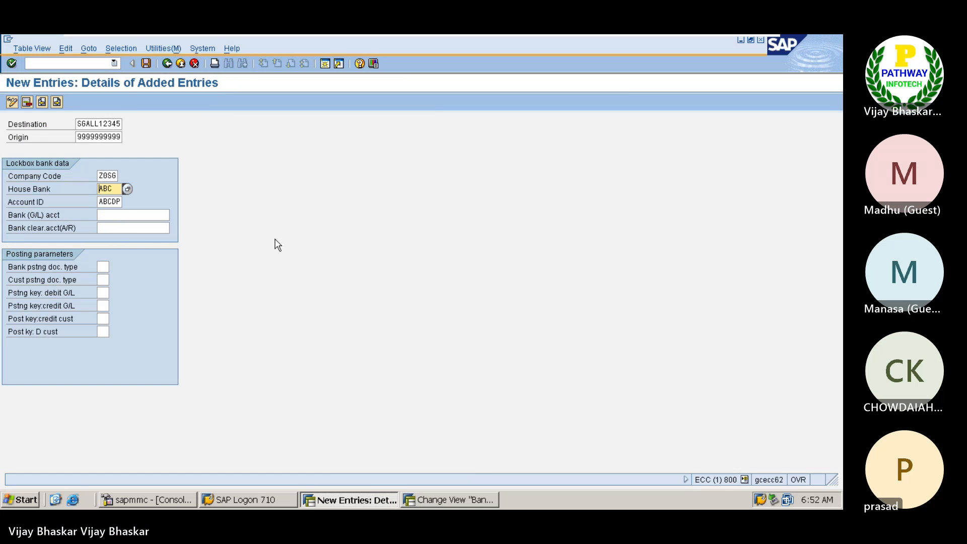
{"action": "left_click", "coordinate": [118, 215]}
{"action": "key", "text": "ctrl+v"}
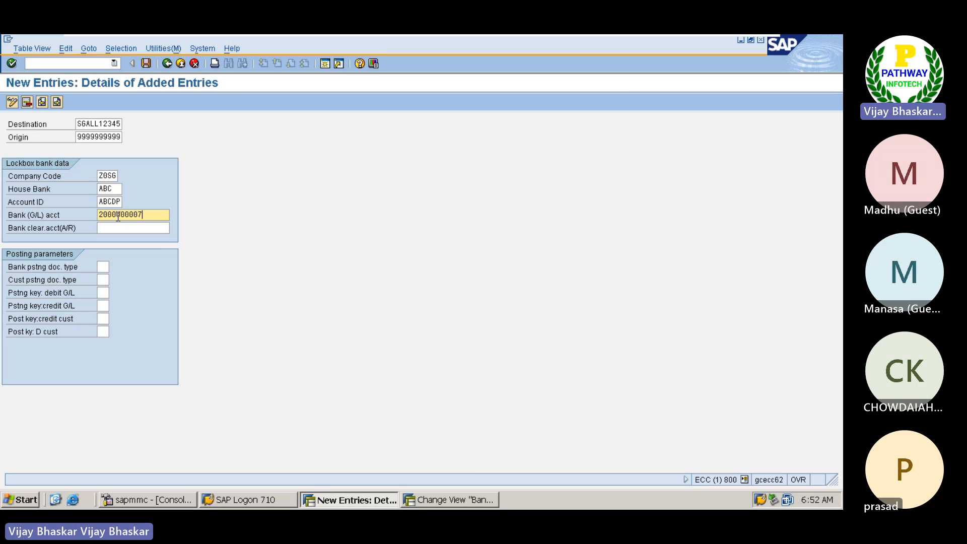
Step: Open central G/L account editing in the second session and list the G/L accounts of company code Z0SG
{"action": "left_click", "coordinate": [122, 228]}
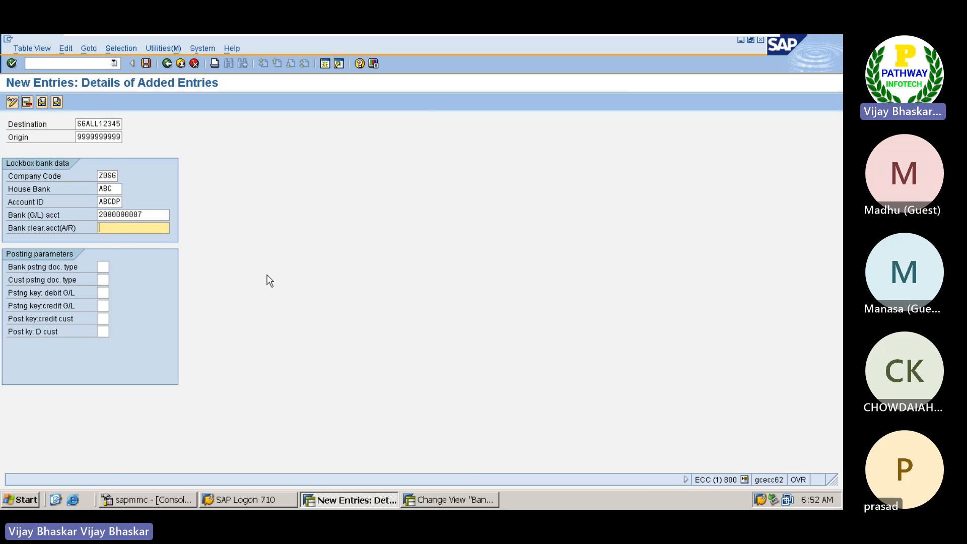
{"action": "key", "text": "alt+Tab"}
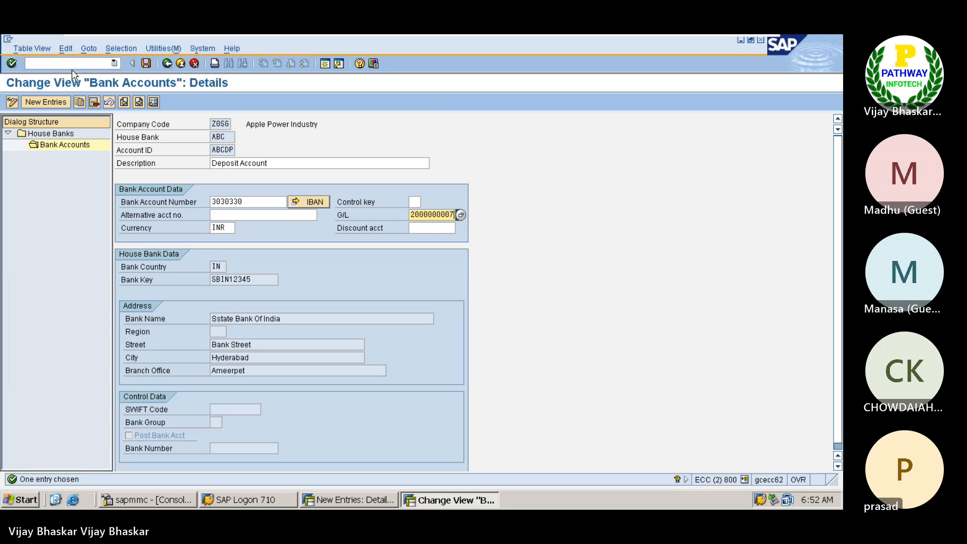
{"action": "left_click", "coordinate": [71, 64]}
{"action": "type", "text": "/nf"}
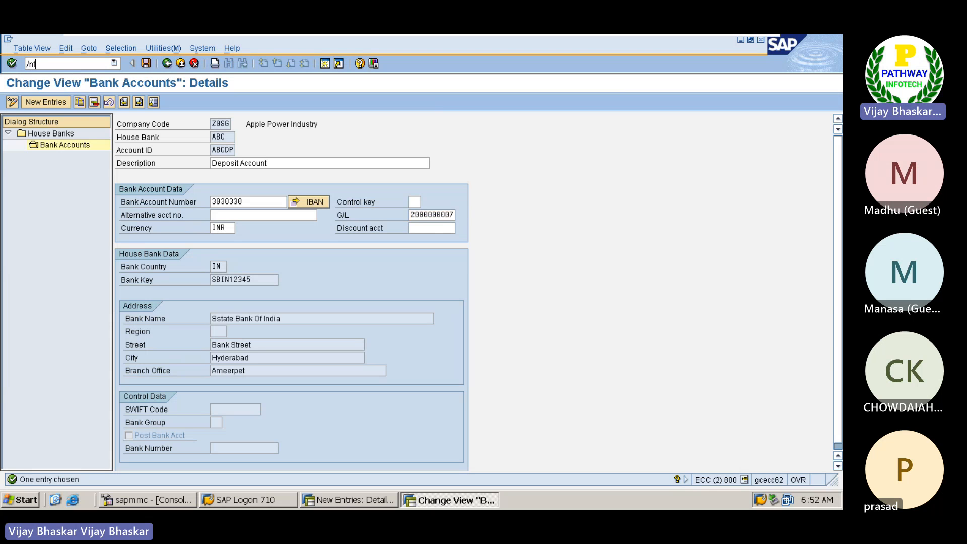
{"action": "type", "text": "bzp"}
{"action": "key", "text": "Return"}
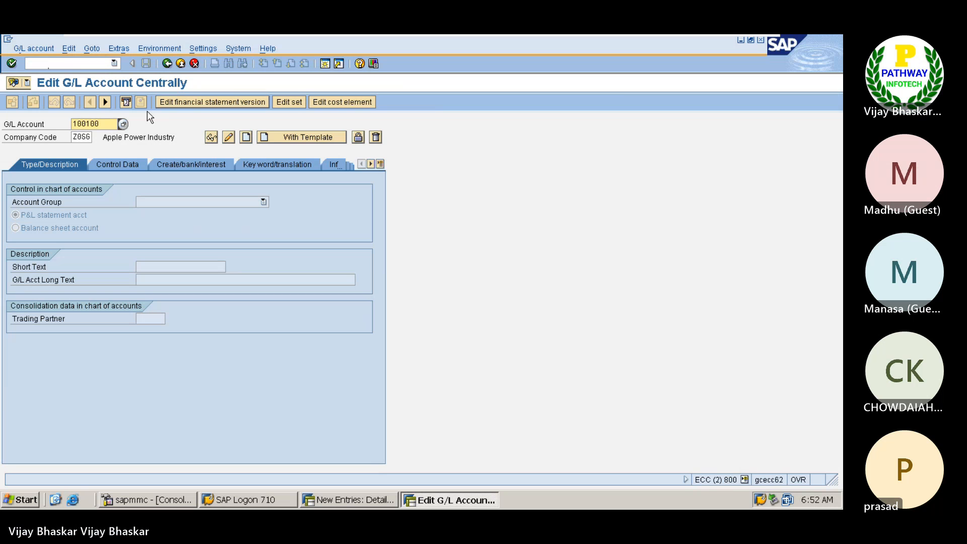
{"action": "left_click", "coordinate": [123, 124]}
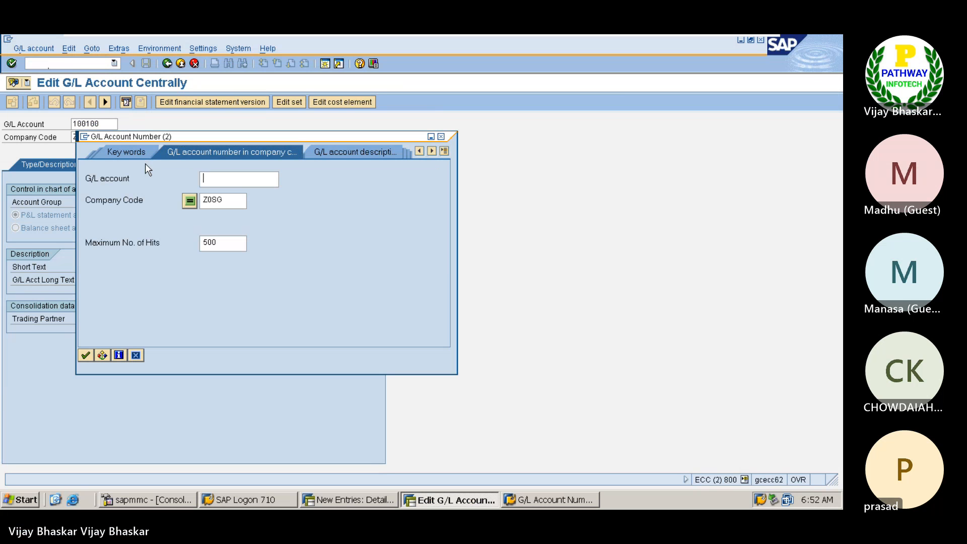
{"action": "left_click", "coordinate": [87, 355]}
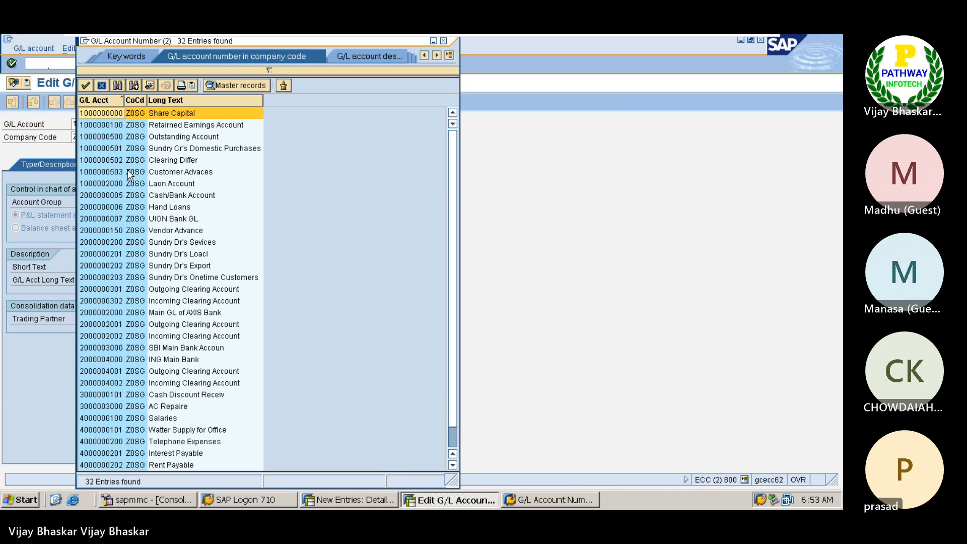
Step: Examine the Union Bank, clearing and AXIS Bank main accounts in the G/L account list
{"action": "left_click", "coordinate": [108, 220]}
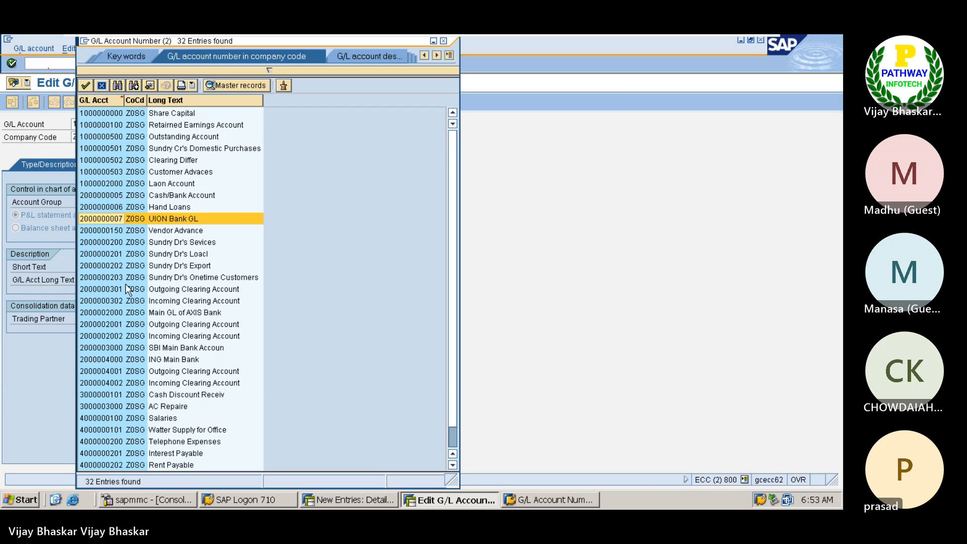
{"action": "left_click", "coordinate": [105, 286]}
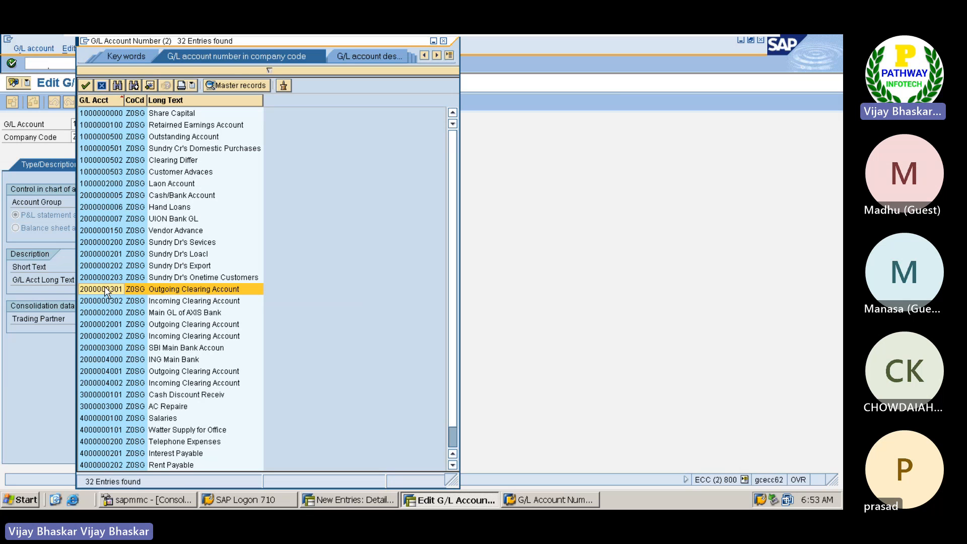
{"action": "left_click", "coordinate": [107, 299]}
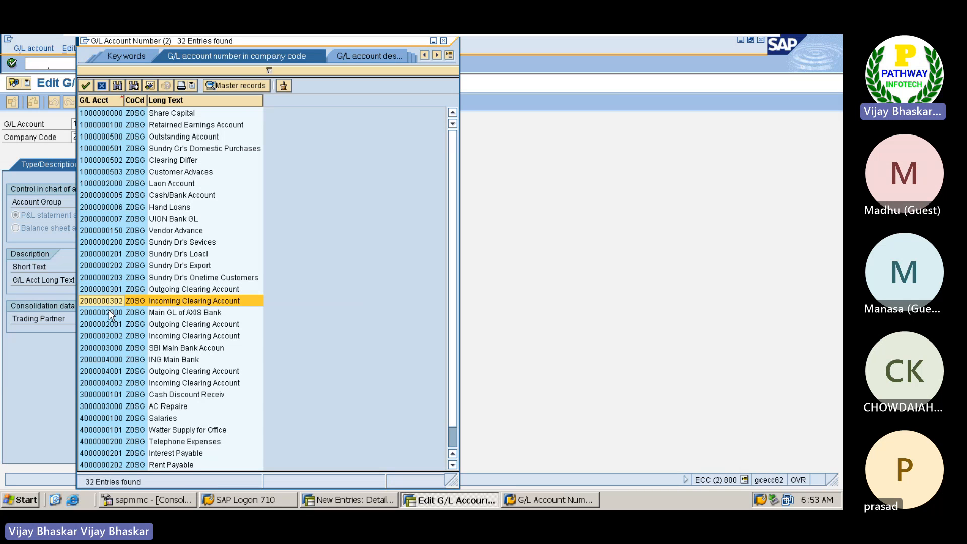
{"action": "left_click", "coordinate": [109, 310]}
Step: Return to the new posting data entry and clear its Bank (G/L) account
{"action": "key", "text": "alt+Tab"}
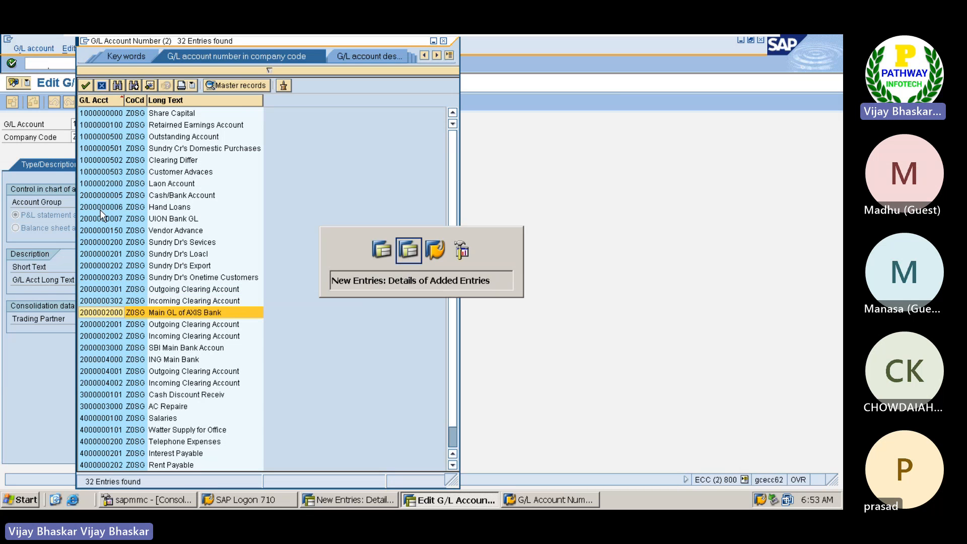
{"action": "left_click", "coordinate": [112, 188]}
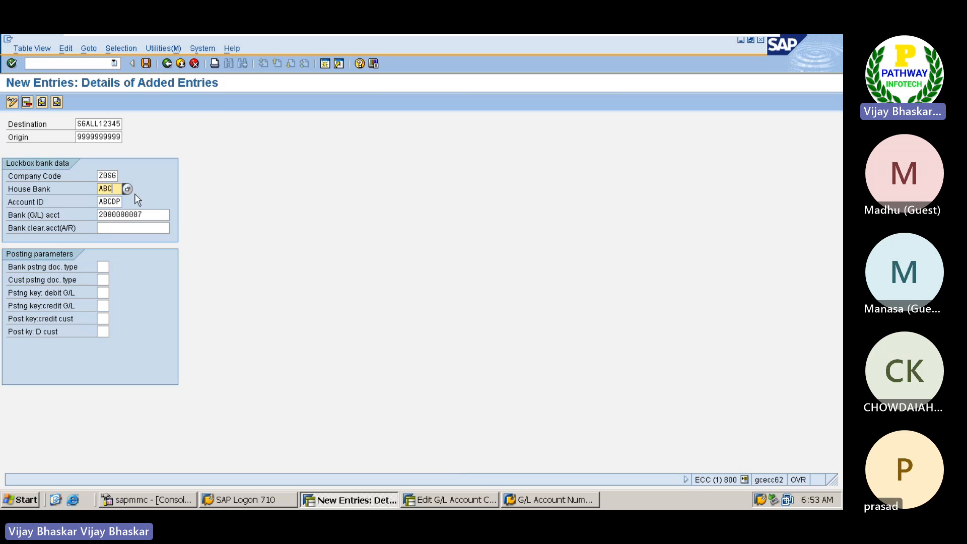
{"action": "key", "text": "Return"}
{"action": "left_click", "coordinate": [121, 188]}
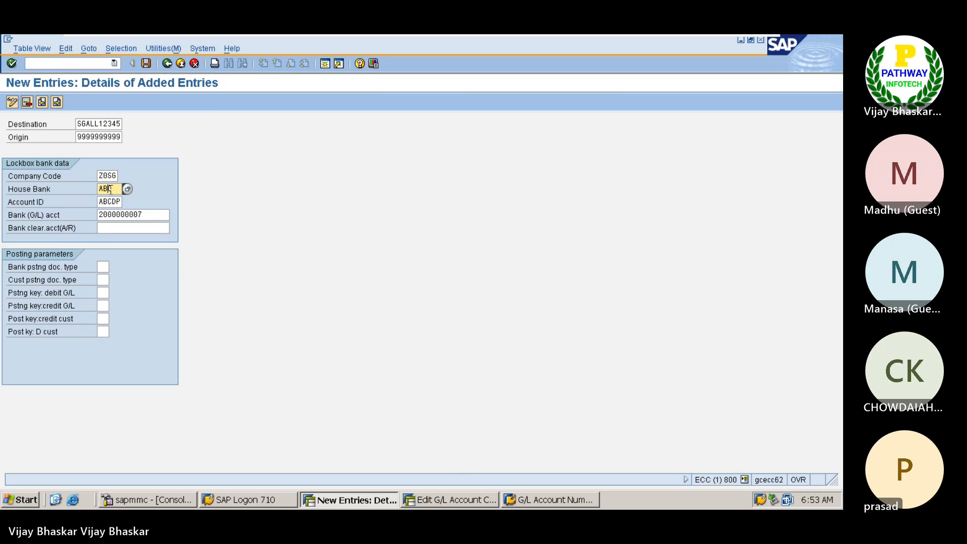
{"action": "left_click", "coordinate": [151, 214]}
{"action": "double_click", "coordinate": [154, 211]}
{"action": "key", "text": "Delete"}
Step: Set the lockbox house bank to AXISC and the account ID to the AXIS Bank current account AXISC
{"action": "left_click", "coordinate": [118, 189]}
{"action": "left_click", "coordinate": [126, 187]}
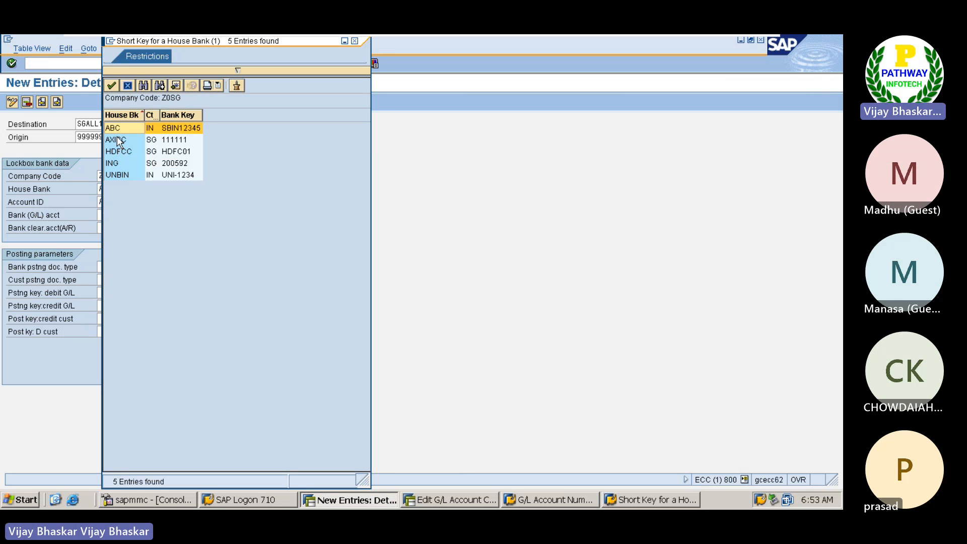
{"action": "double_click", "coordinate": [119, 140]}
{"action": "left_click", "coordinate": [120, 202]}
{"action": "left_click", "coordinate": [127, 201]}
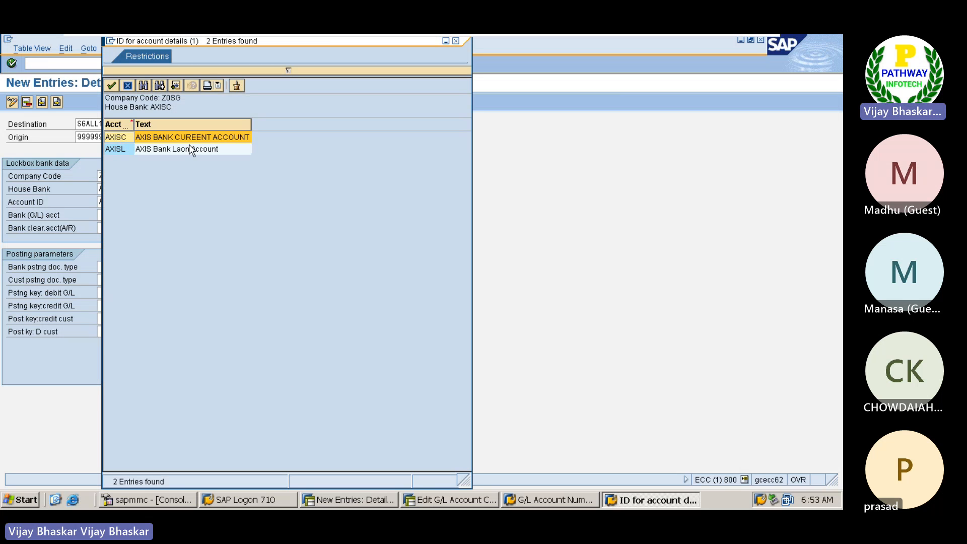
{"action": "double_click", "coordinate": [120, 137]}
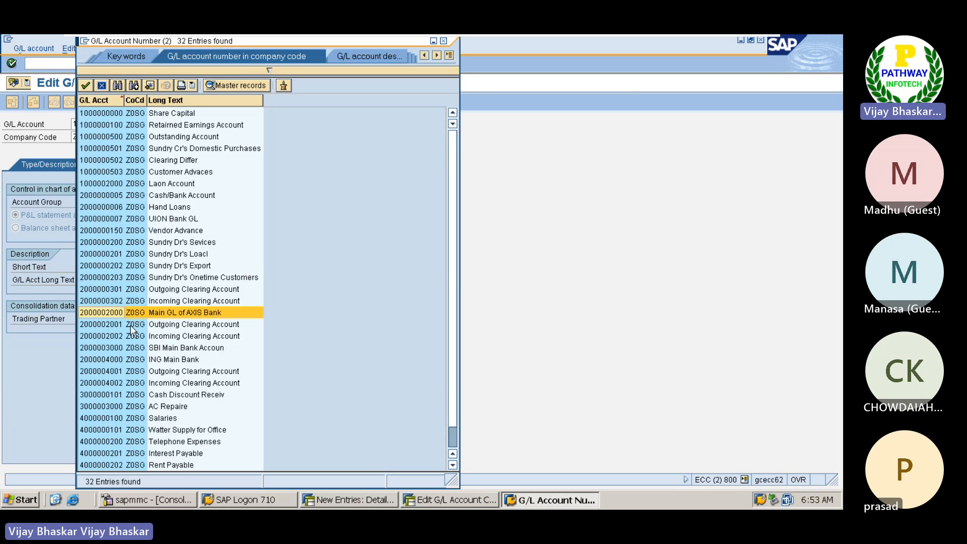
Step: Look up the Main GL of AXIS Bank in the account list and enter it as the lockbox Bank (G/L) account
{"action": "left_click", "coordinate": [100, 313]}
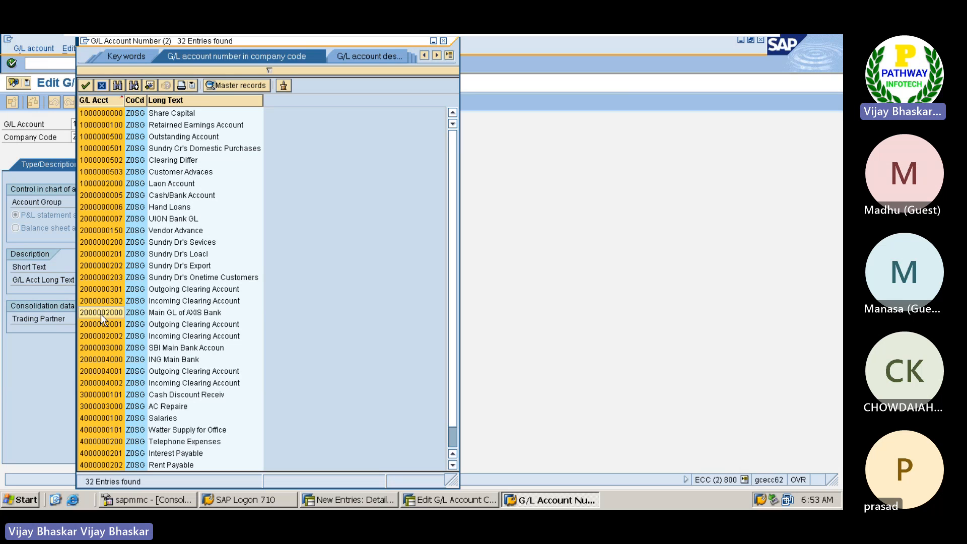
{"action": "left_click", "coordinate": [101, 314]}
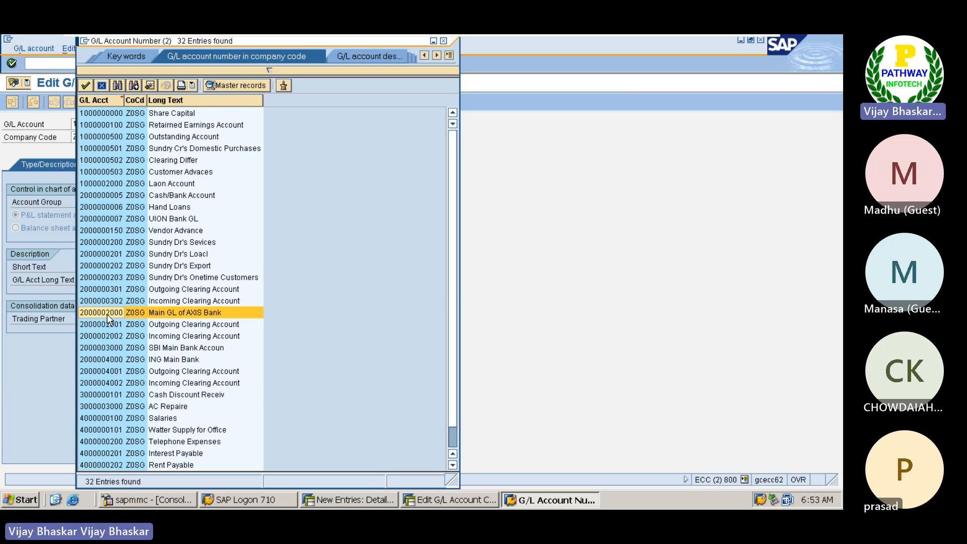
{"action": "key", "text": "alt+Tab"}
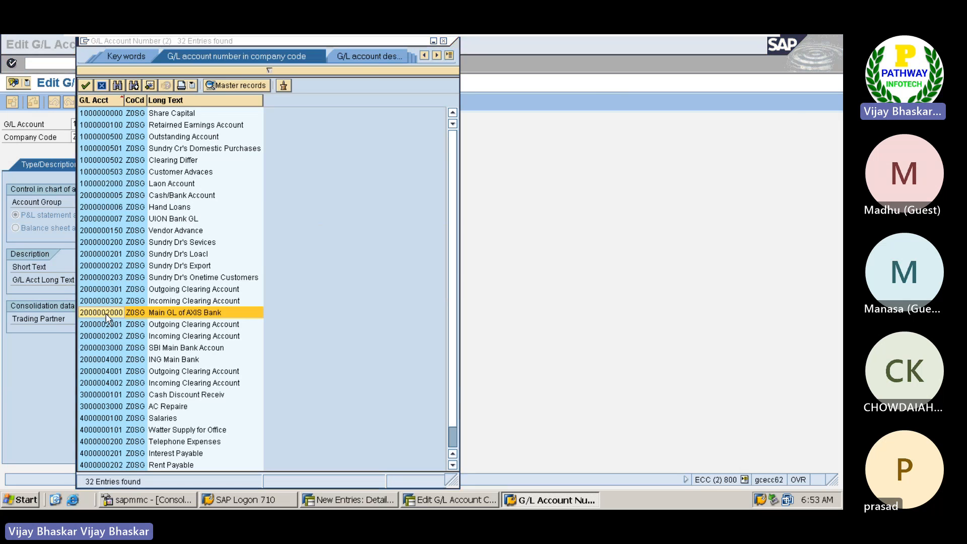
{"action": "key", "text": "Tab"}
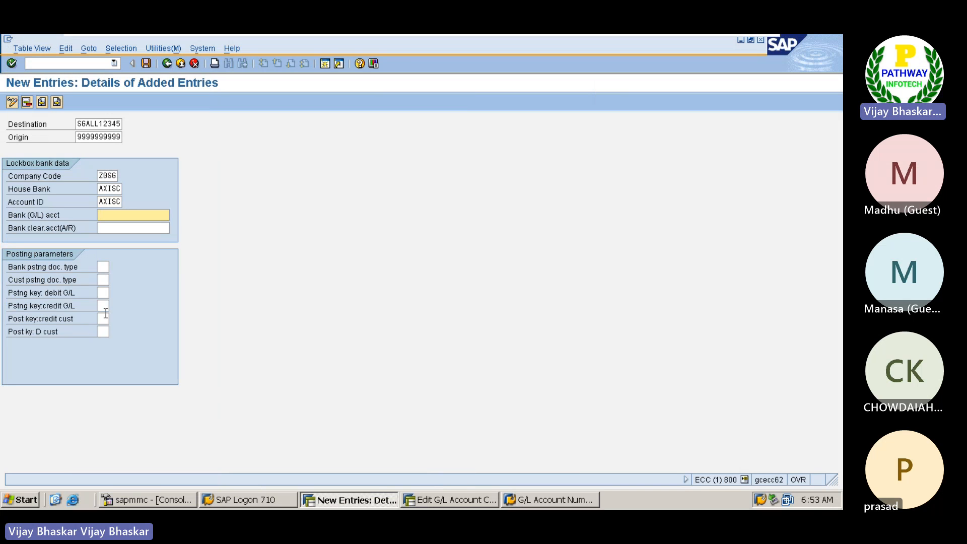
{"action": "type", "text": "20000"}
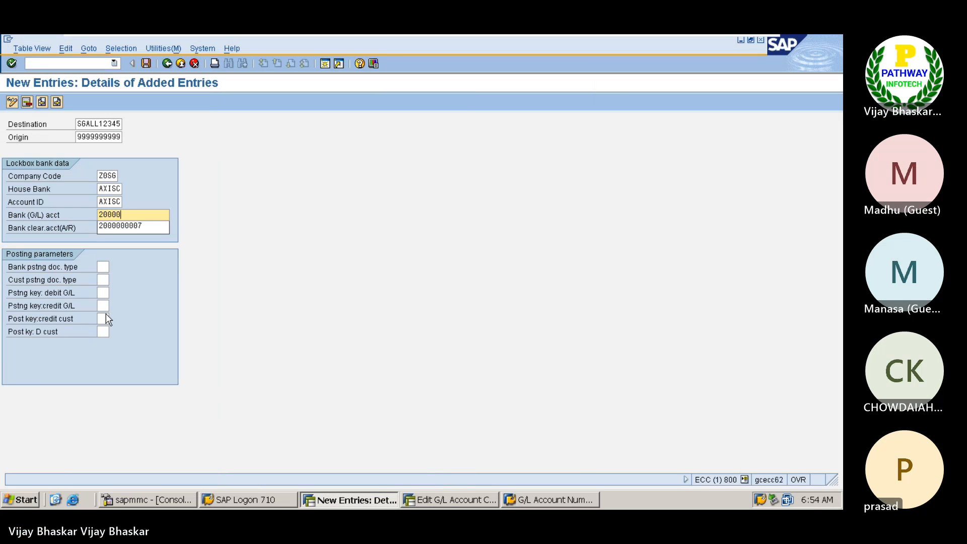
{"action": "type", "text": "02000"}
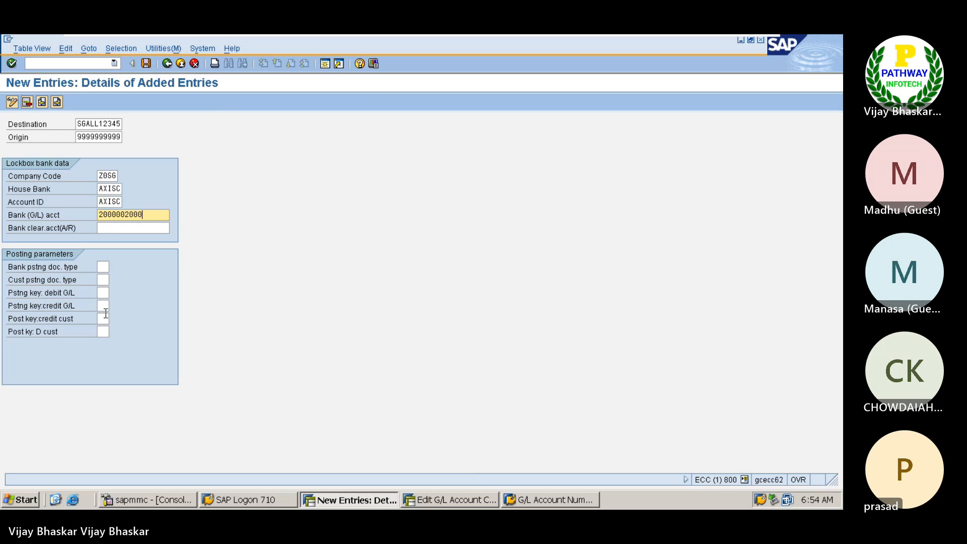
Step: Look up AXIS Bank's Incoming Clearing Account and enter it as the lockbox bank clearing account (A/R)
{"action": "key", "text": "alt+Tab"}
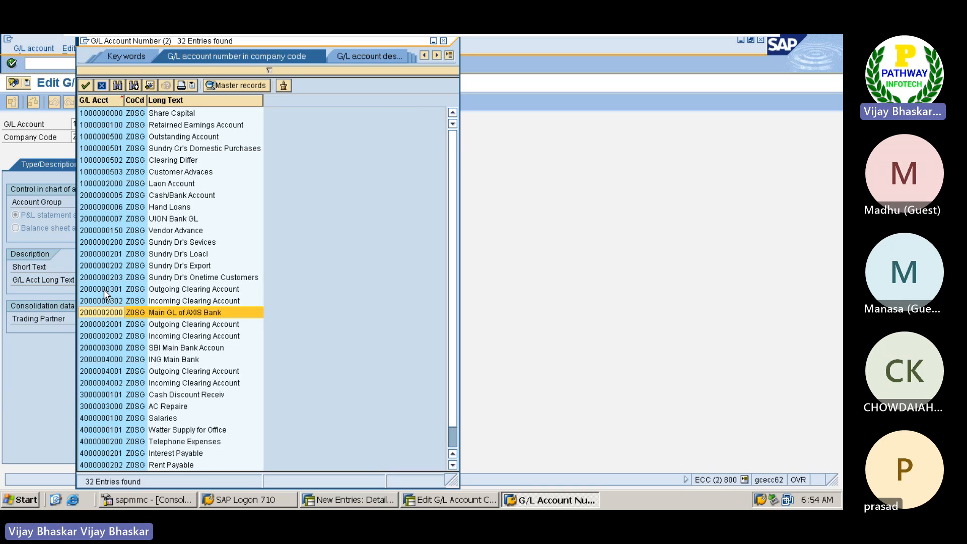
{"action": "left_click", "coordinate": [119, 325]}
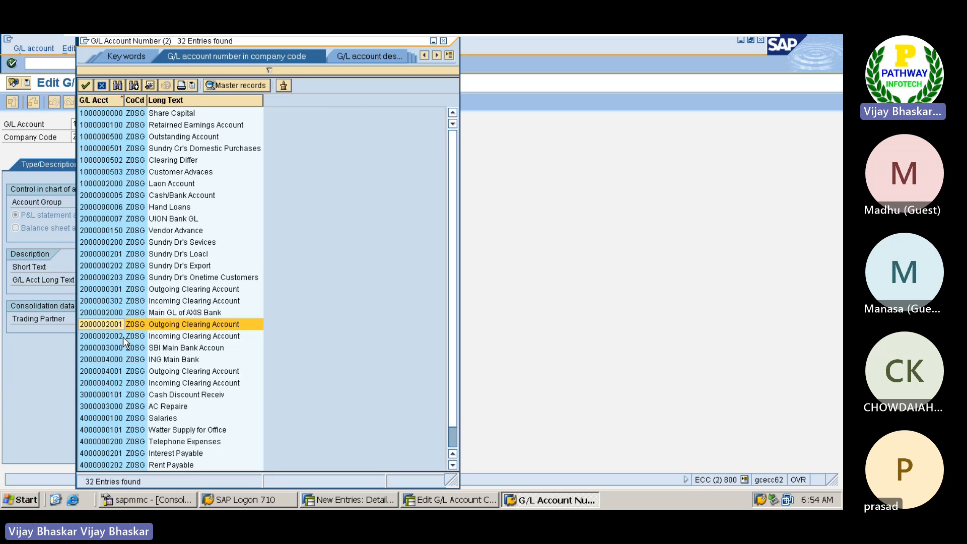
{"action": "left_click", "coordinate": [117, 336]}
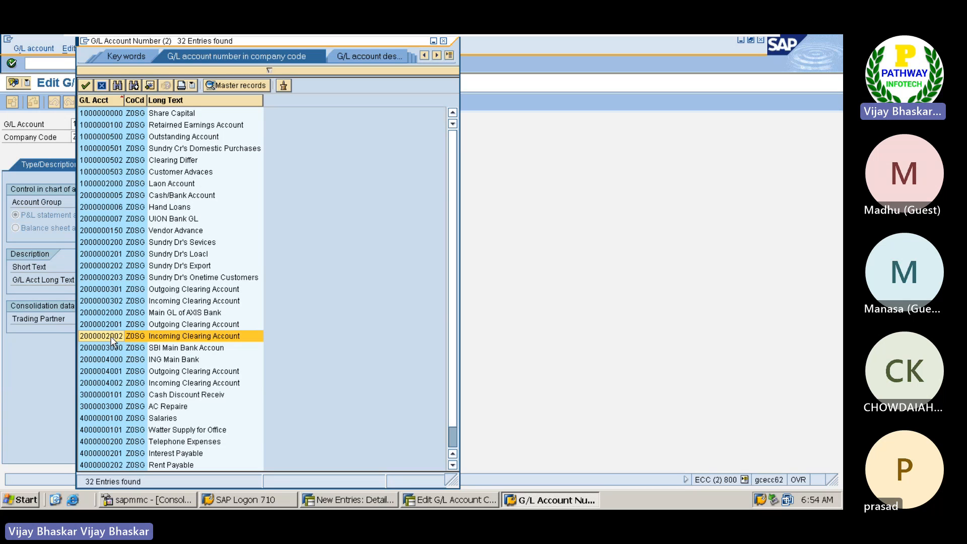
{"action": "double_click", "coordinate": [112, 336]}
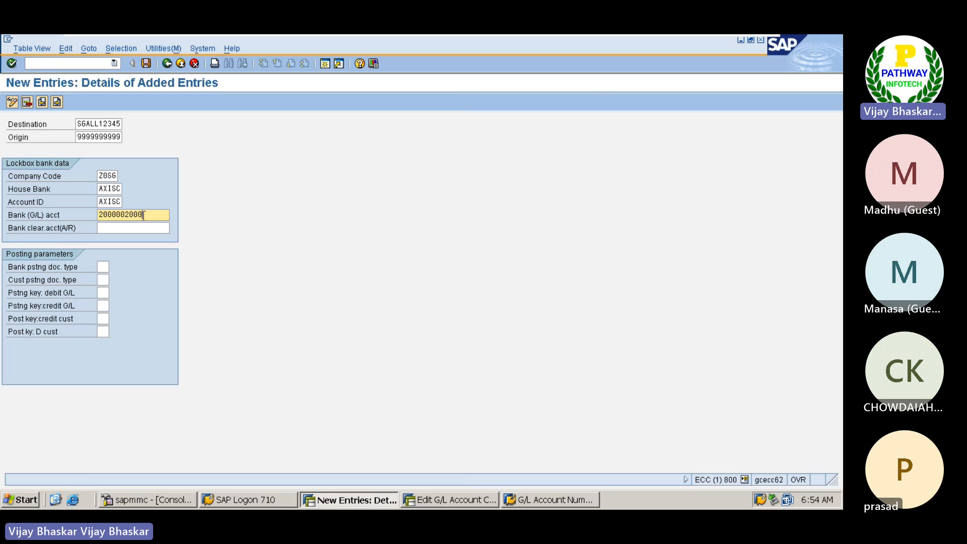
{"action": "left_click_drag", "start_coordinate": [144, 215], "coordinate": [99, 215]}
{"action": "key", "text": "ctrl+c"}
{"action": "key", "text": "Tab"}
{"action": "key", "text": "ctrl+v"}
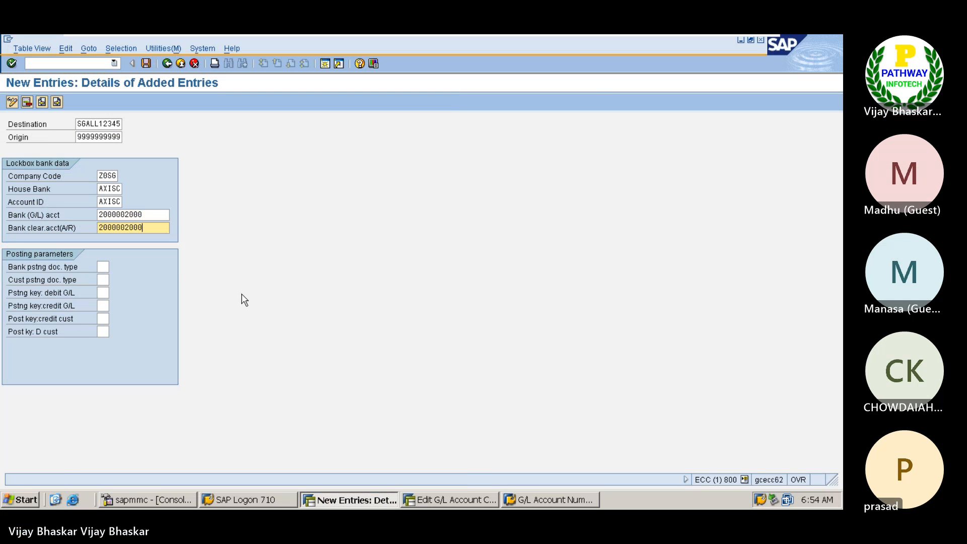
{"action": "key", "text": "BackSpace"}
{"action": "type", "text": "2"}
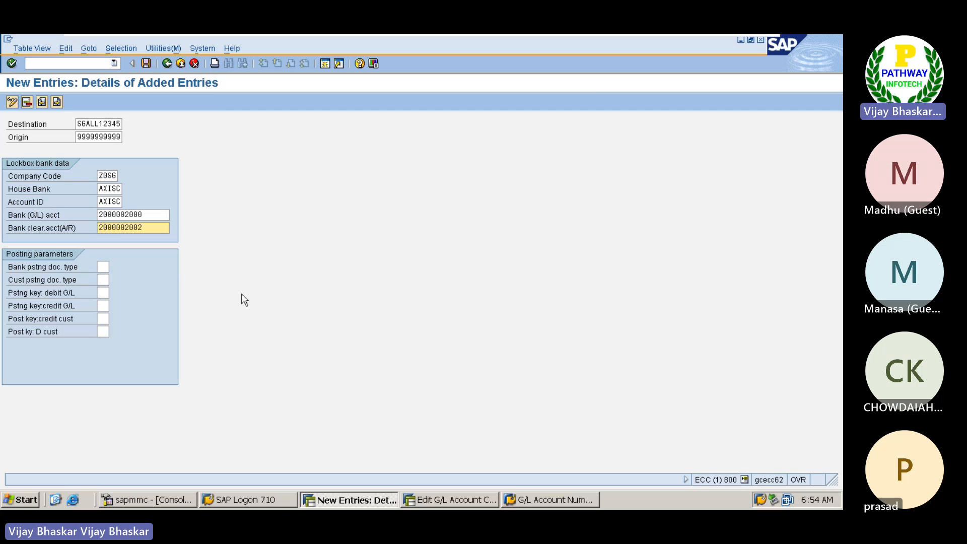
{"action": "key", "text": "Return"}
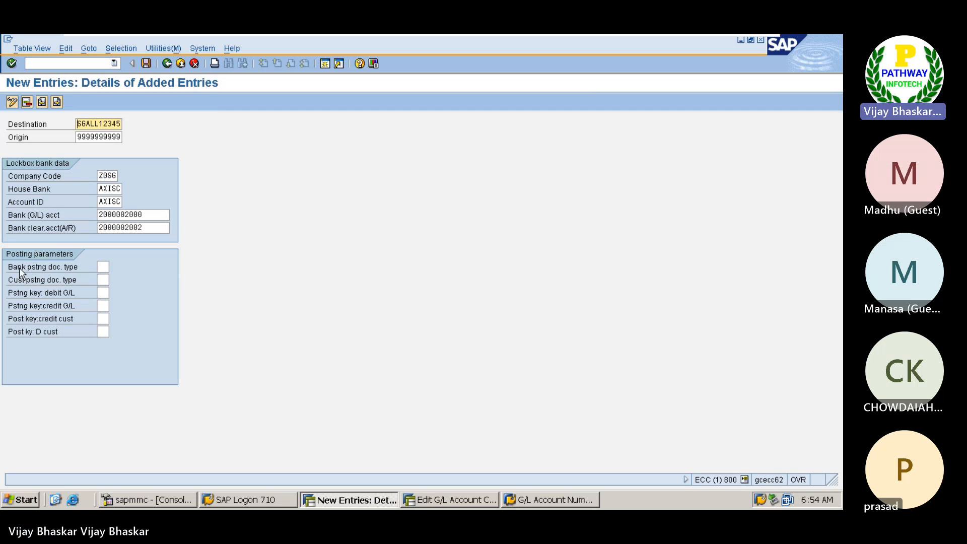
Step: Check the posting area 01 G/L clearing entries in the Excel notes and set the bank posting document type to SA
{"action": "left_click", "coordinate": [104, 266]}
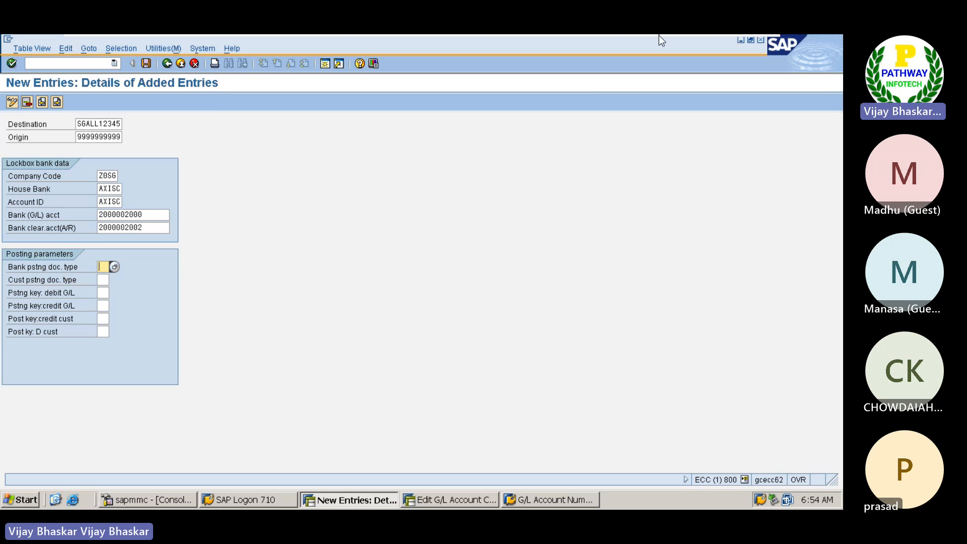
{"action": "left_click", "coordinate": [733, 46]}
{"action": "scroll", "coordinate": [521, 370], "scroll_direction": "up", "scroll_amount": 8}
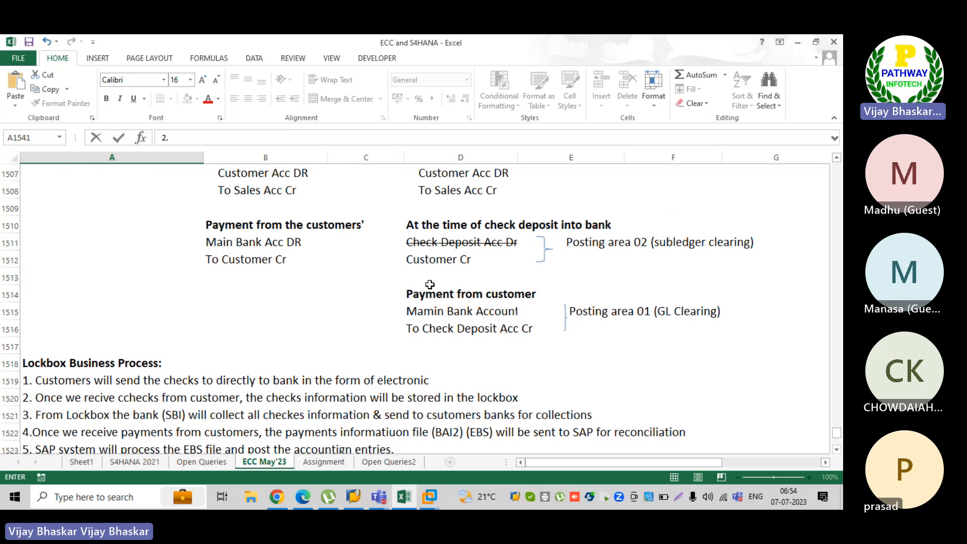
{"action": "left_click", "coordinate": [413, 313]}
{"action": "left_click_drag", "start_coordinate": [436, 314], "coordinate": [533, 328]}
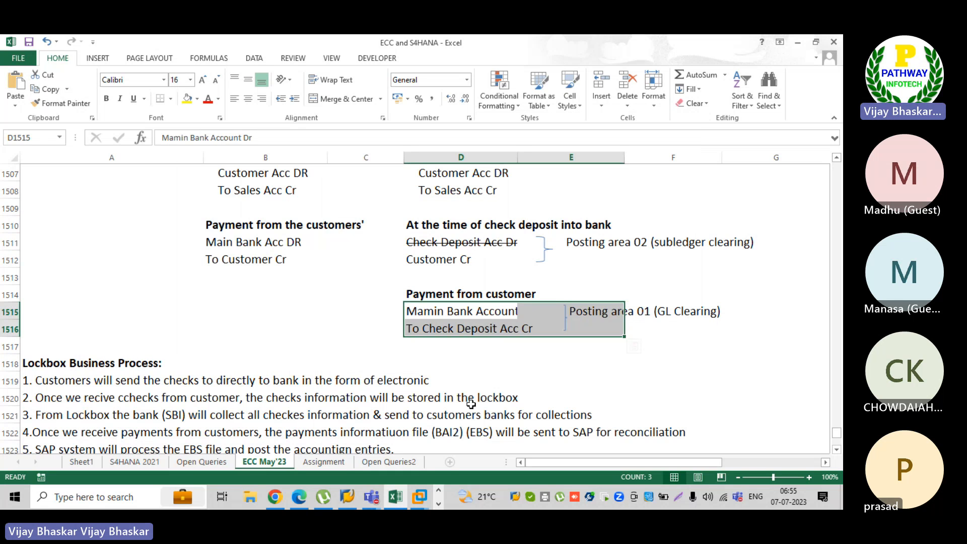
{"action": "mouse_move", "coordinate": [423, 497]}
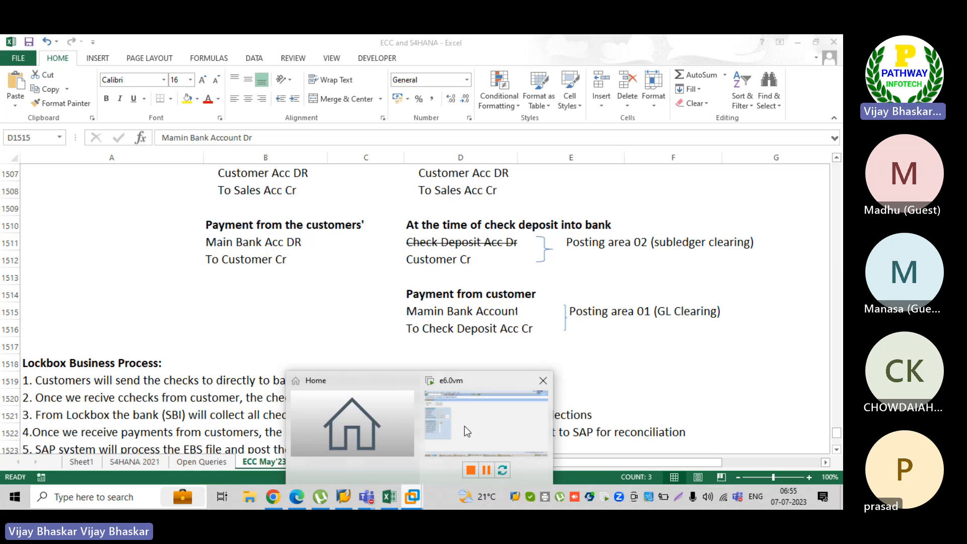
{"action": "left_click", "coordinate": [473, 412]}
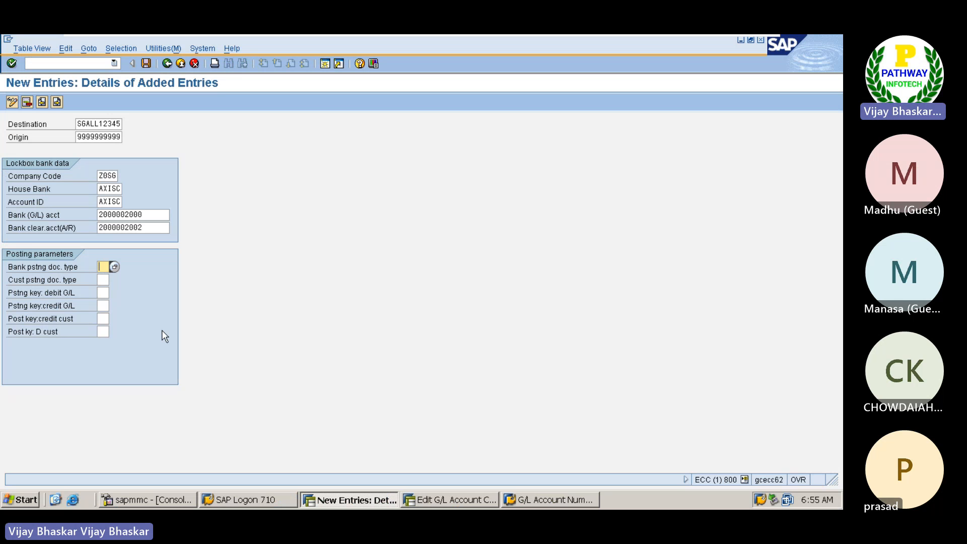
{"action": "type", "text": "SA"}
{"action": "key", "text": "Tab"}
Step: Close the G/L account list in the second session and open the document types overview with /noba7
{"action": "left_click", "coordinate": [442, 500]}
{"action": "left_click", "coordinate": [453, 42]}
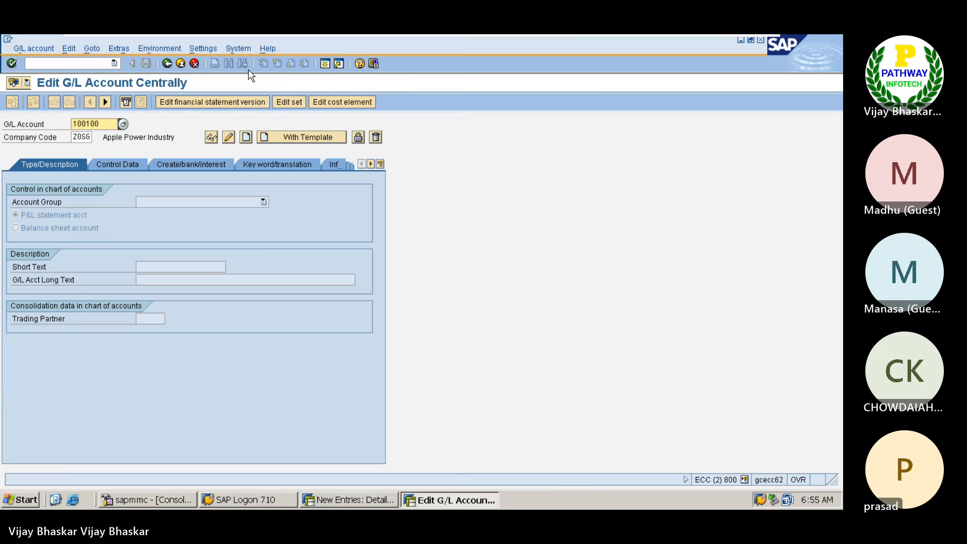
{"action": "key", "text": "ctrl+slash"}
{"action": "type", "text": "/n"}
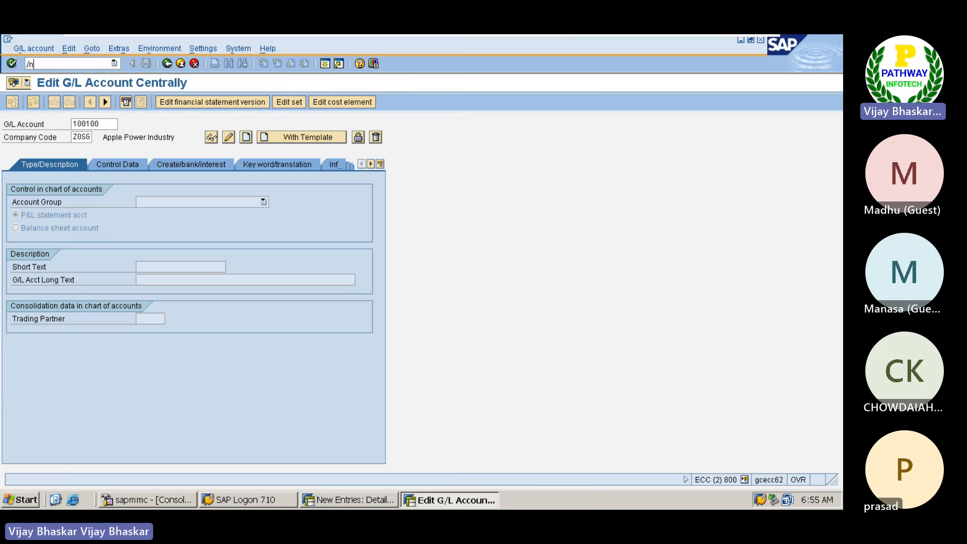
{"action": "type", "text": "oba7"}
{"action": "key", "text": "Return"}
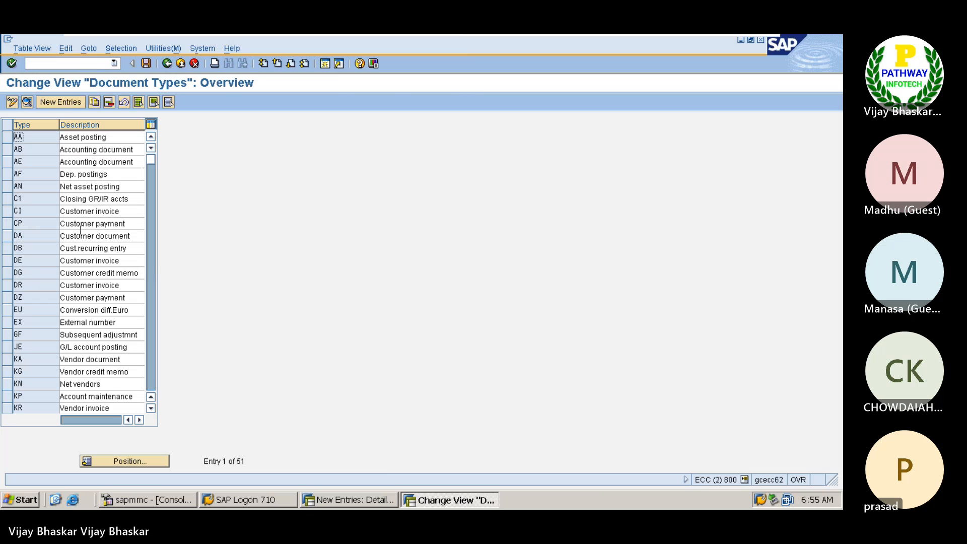
Step: Copy the customer payment document type DZ from the overview into the lockbox customer posting document type
{"action": "scroll", "coordinate": [46, 329], "scroll_direction": "down", "scroll_amount": 2}
{"action": "scroll", "coordinate": [45, 332], "scroll_direction": "up", "scroll_amount": 1}
{"action": "scroll", "coordinate": [46, 332], "scroll_direction": "up", "scroll_amount": 1}
{"action": "left_click", "coordinate": [5, 299]}
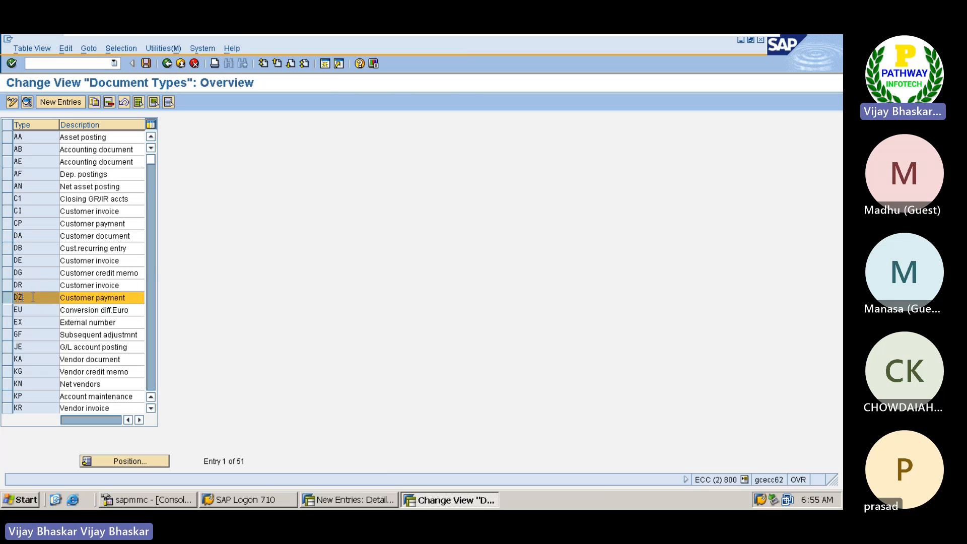
{"action": "mouse_move", "coordinate": [38, 297]}
{"action": "left_mouse_down"}
{"action": "mouse_move", "coordinate": [12, 292]}
{"action": "mouse_move", "coordinate": [44, 300]}
{"action": "left_mouse_up"}
{"action": "key", "text": "alt+Tab"}
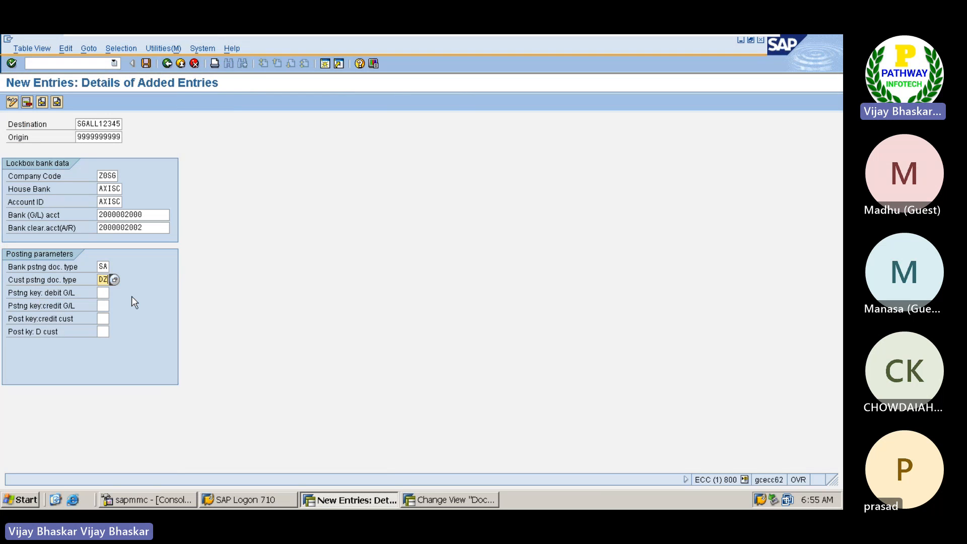
{"action": "key", "text": "ctrl+v"}
Step: Set the G/L posting keys of the lockbox entry to 40 for debit and 50 for credit
{"action": "left_click", "coordinate": [104, 293]}
{"action": "key", "text": "alt+Tab"}
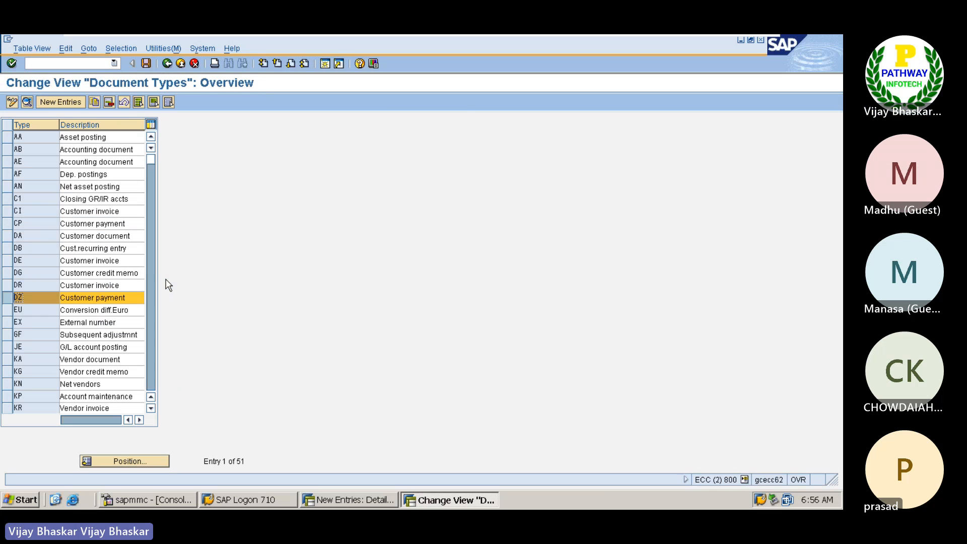
{"action": "left_click", "coordinate": [8, 298]}
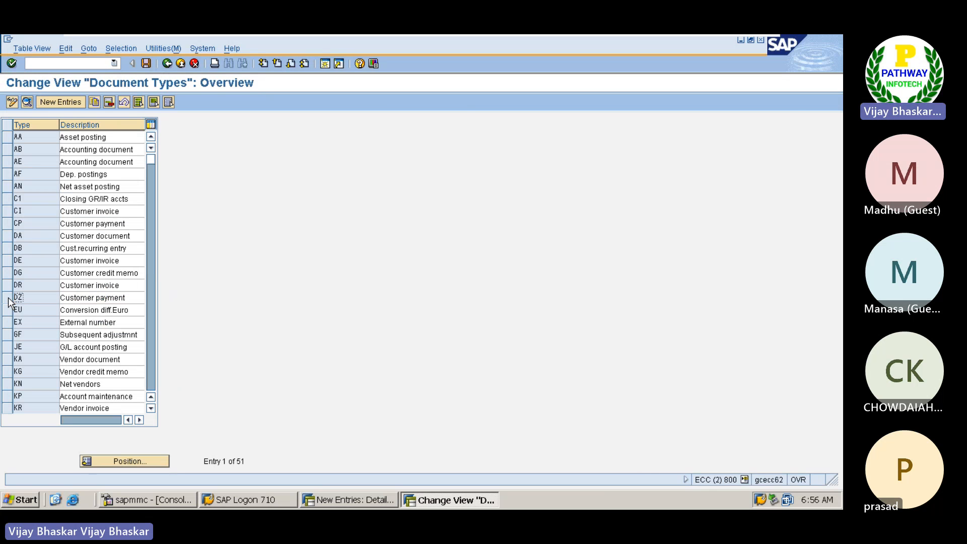
{"action": "key", "text": "alt+Tab"}
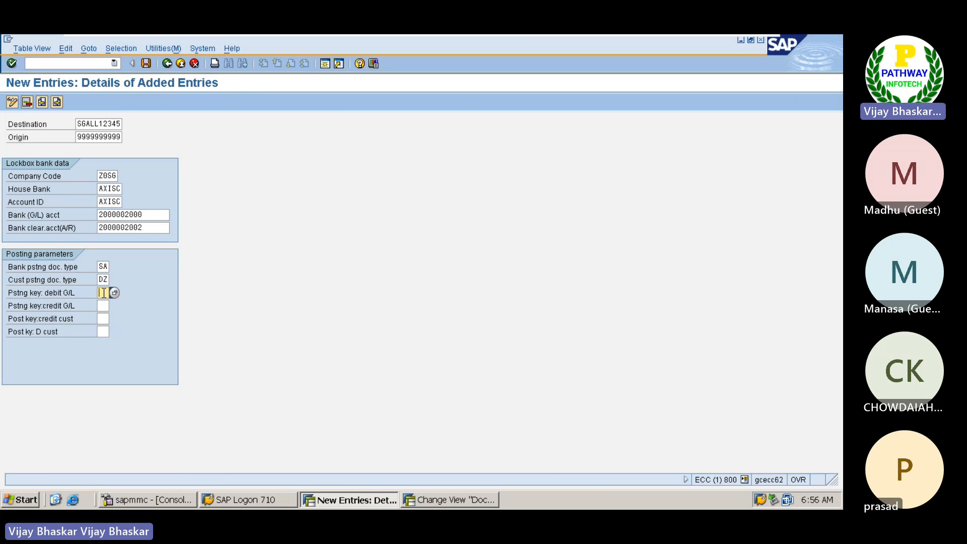
{"action": "type", "text": "40"}
{"action": "type", "text": "50"}
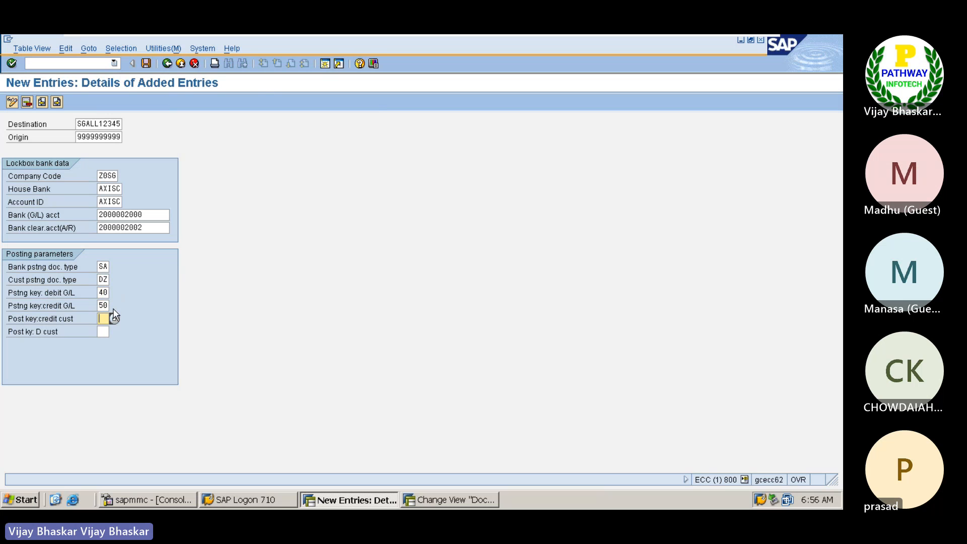
{"action": "left_click", "coordinate": [106, 292]}
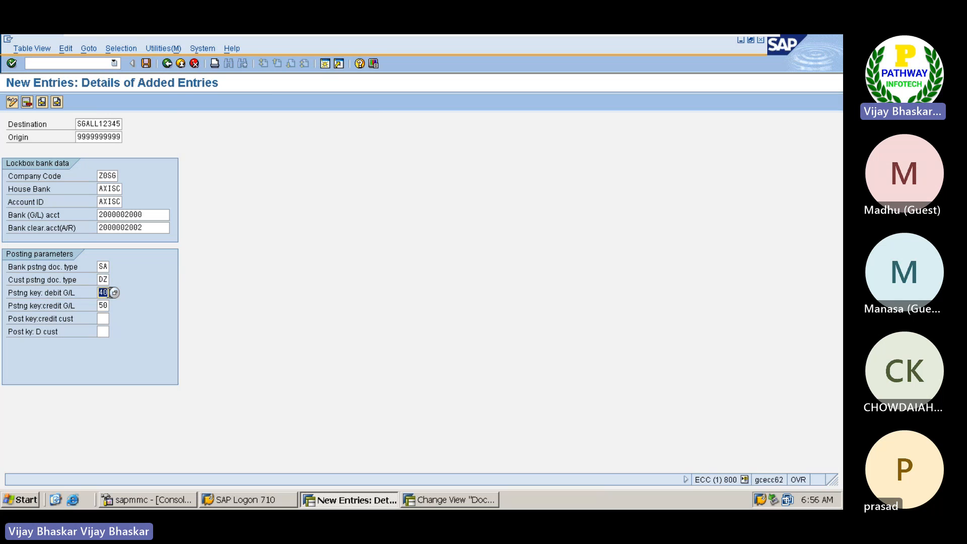
{"action": "double_click", "coordinate": [106, 305]}
{"action": "left_click", "coordinate": [110, 306]}
{"action": "left_click", "coordinate": [108, 318]}
Step: Examine the posting area 02 subledger clearing entries for the check deposit and customer credit in the Excel notes
{"action": "mouse_move", "coordinate": [637, 36]}
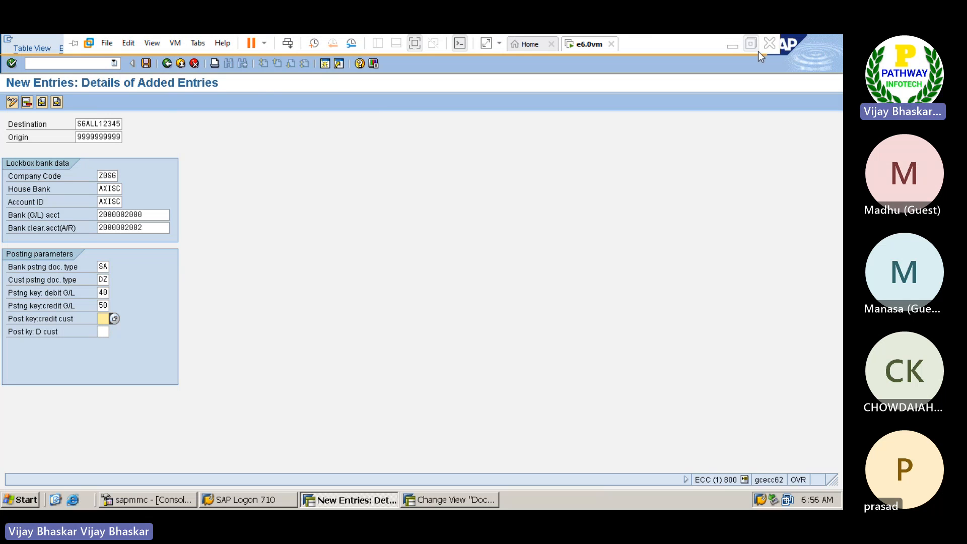
{"action": "left_click", "coordinate": [732, 46]}
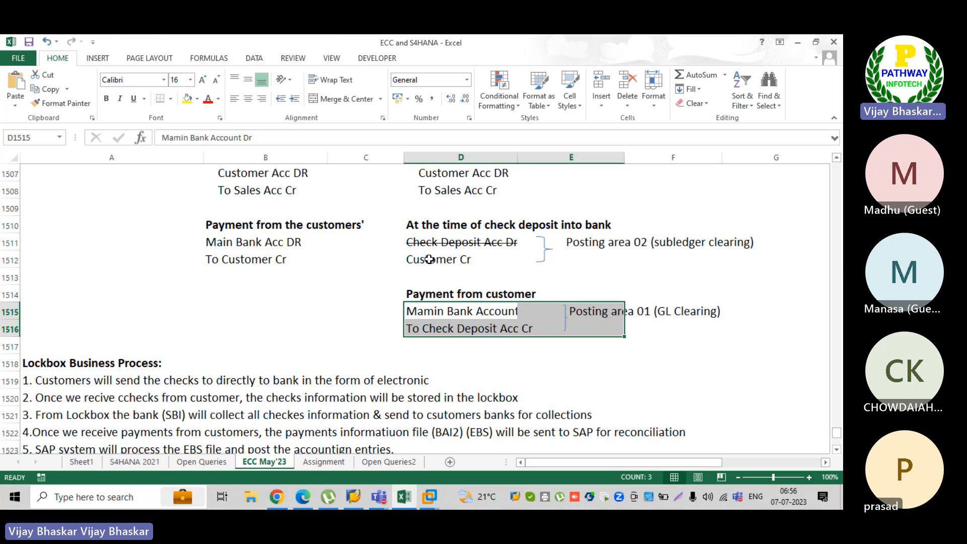
{"action": "left_click", "coordinate": [428, 260]}
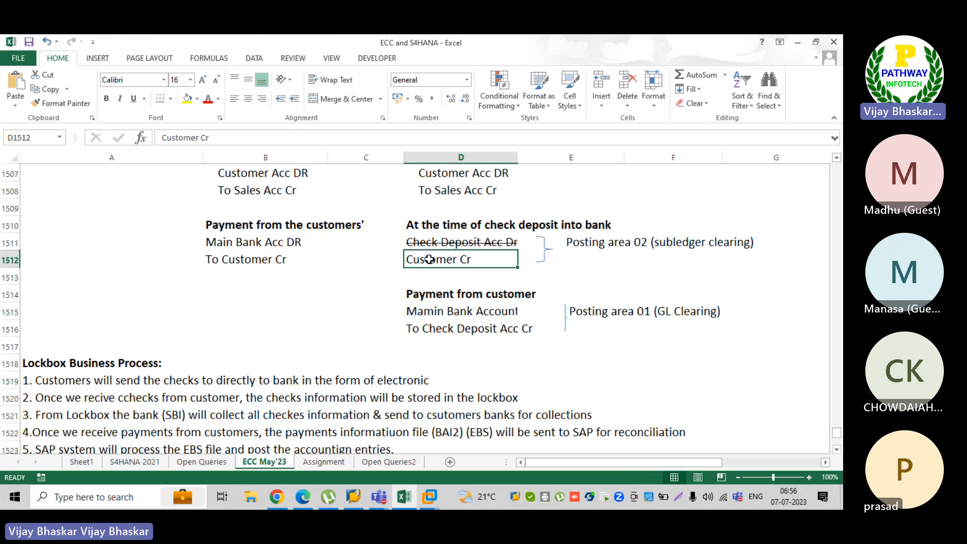
{"action": "left_click", "coordinate": [456, 244]}
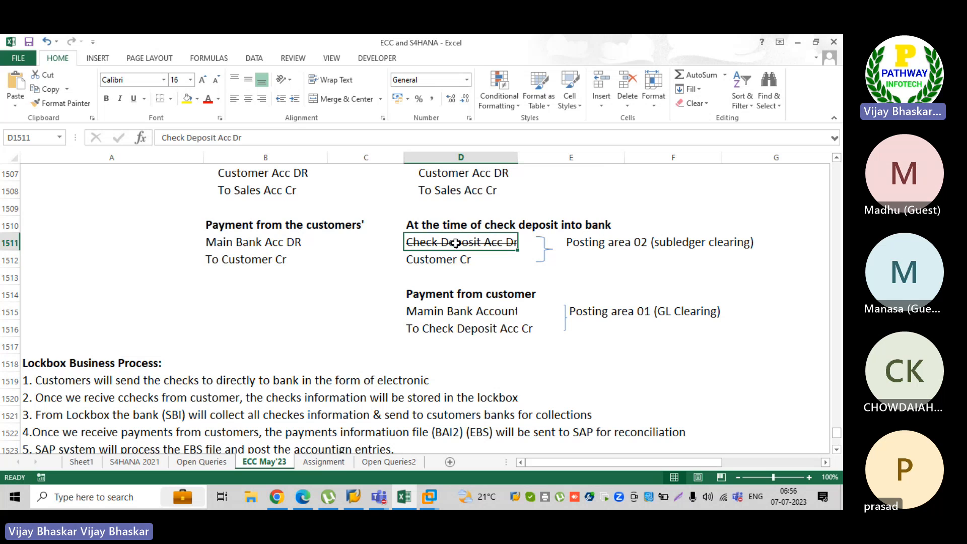
{"action": "left_click", "coordinate": [454, 261]}
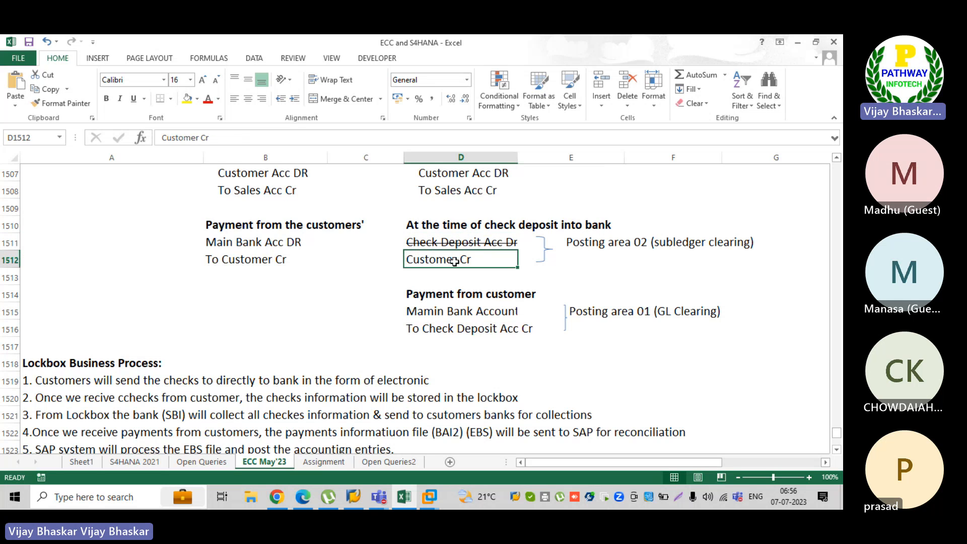
{"action": "left_click", "coordinate": [500, 245]}
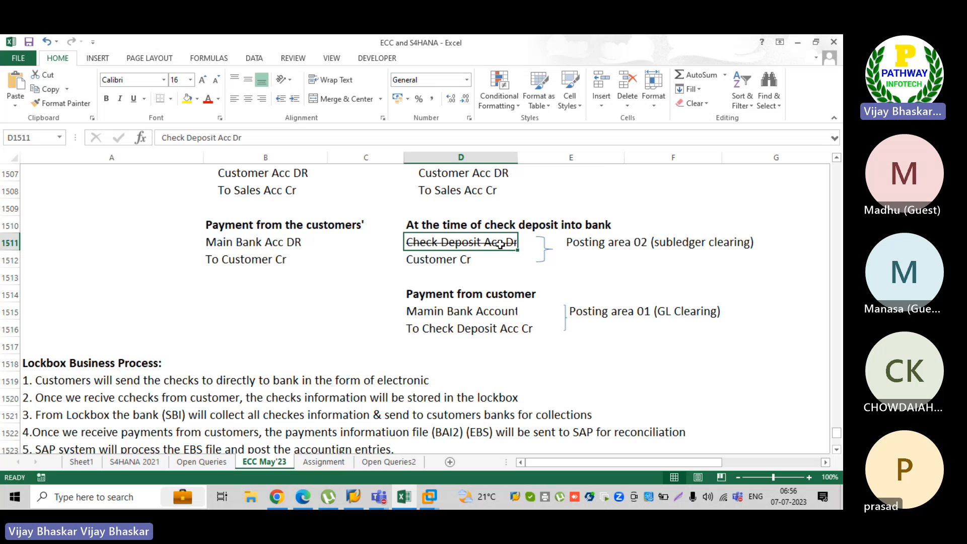
{"action": "left_click", "coordinate": [470, 267]}
{"action": "mouse_move", "coordinate": [430, 497]}
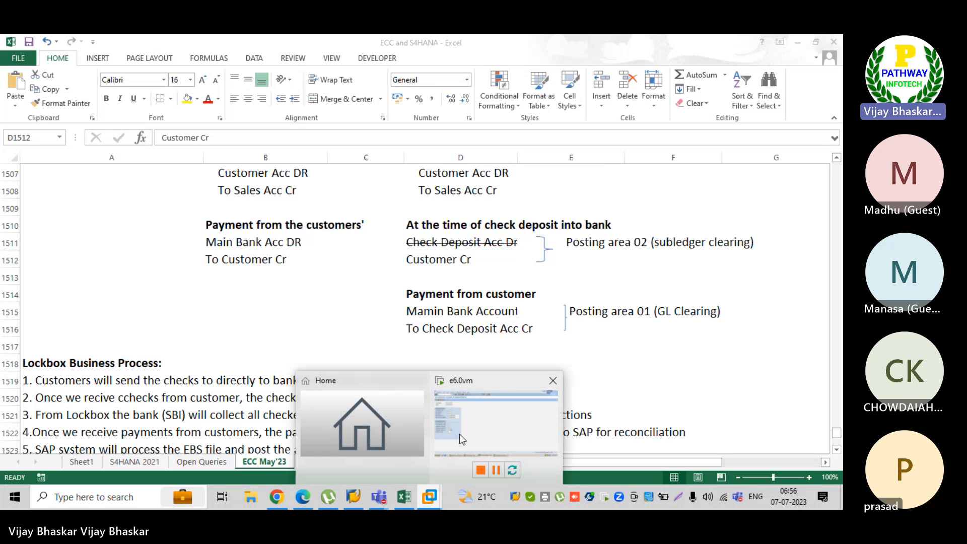
Step: In the SAP lockbox entry, set the customer credit posting key to 15 (Incoming payment) and leave the customer debit key empty
{"action": "left_click", "coordinate": [460, 434]}
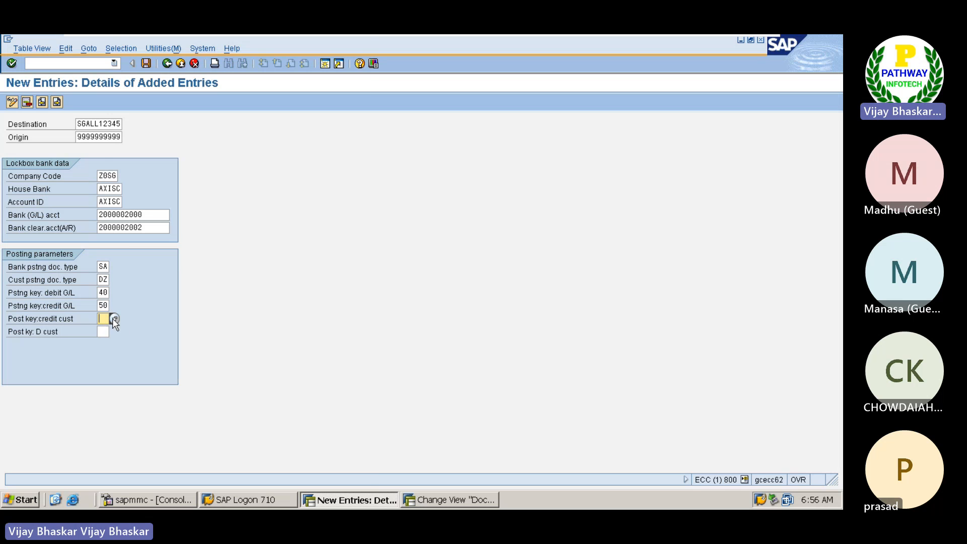
{"action": "left_click", "coordinate": [114, 318]}
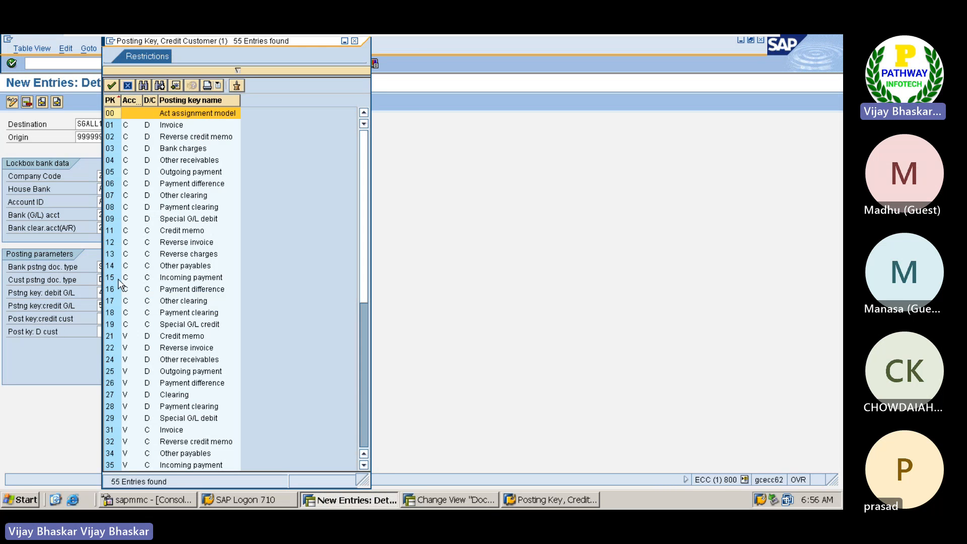
{"action": "left_click", "coordinate": [114, 277]}
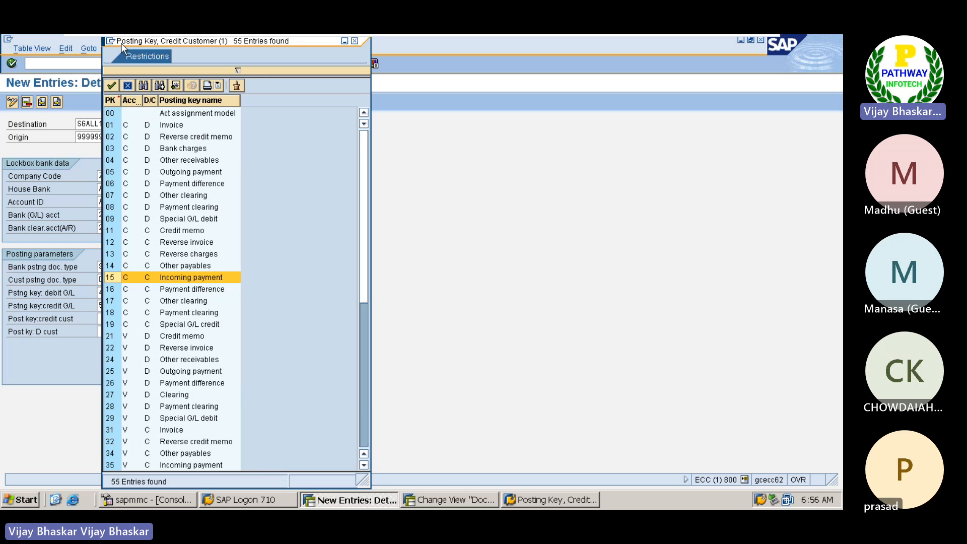
{"action": "left_click_drag", "start_coordinate": [122, 47], "coordinate": [218, 53]}
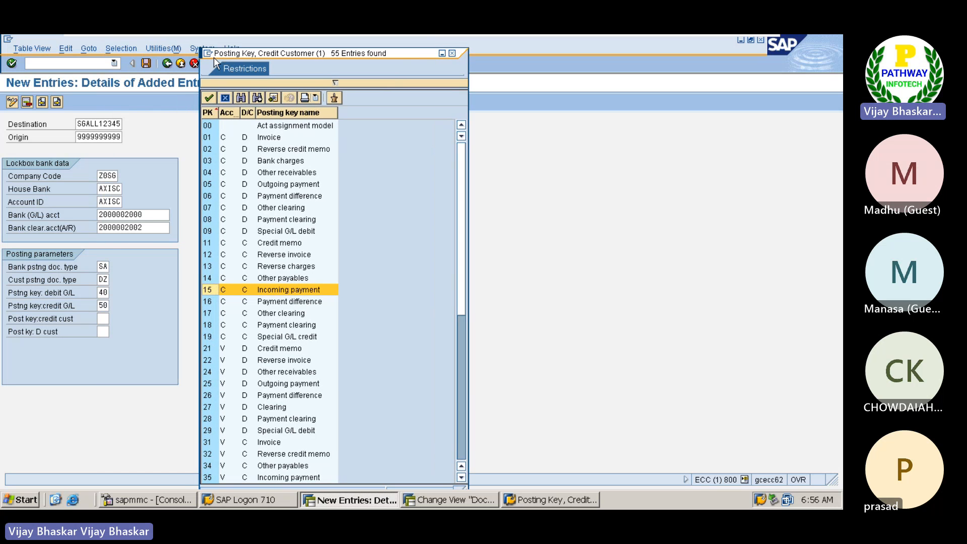
{"action": "double_click", "coordinate": [213, 290]}
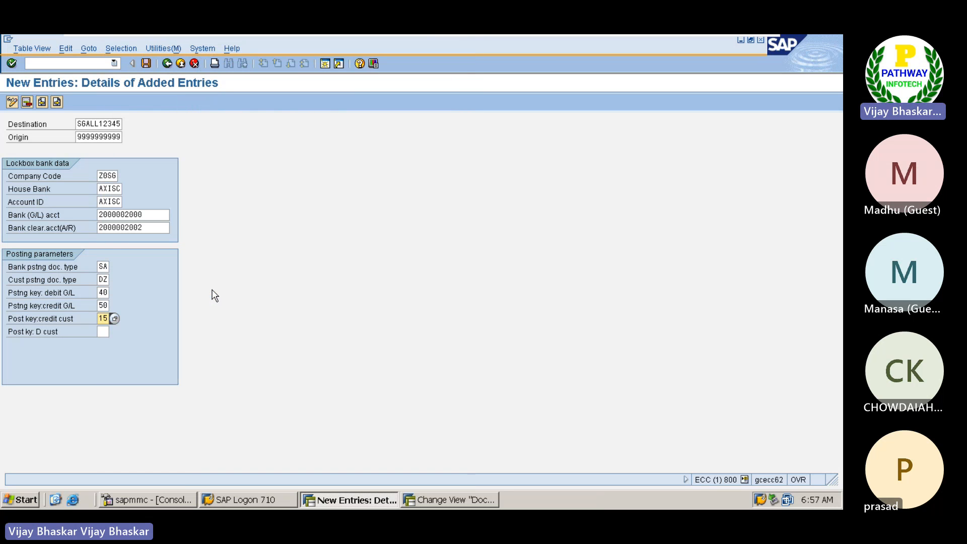
{"action": "left_click", "coordinate": [104, 332]}
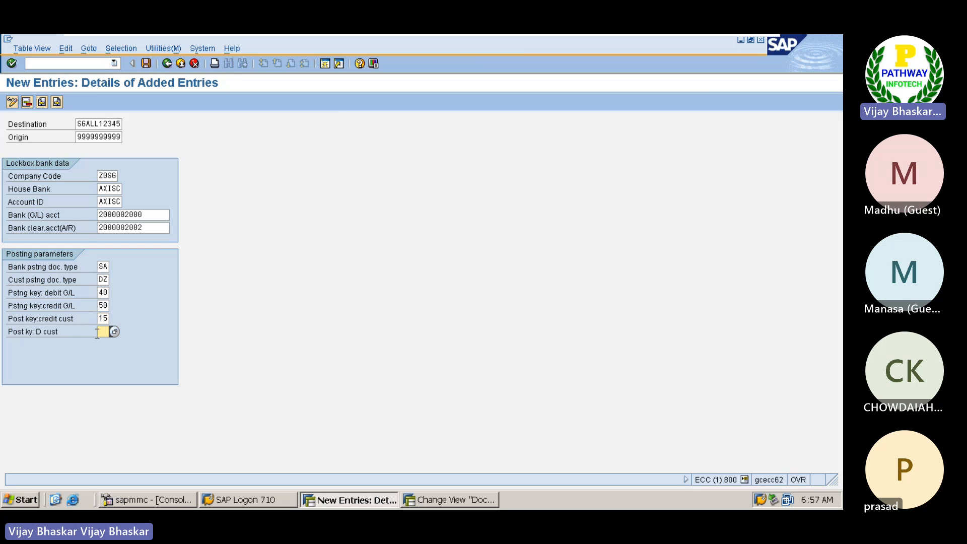
{"action": "key", "text": "Return"}
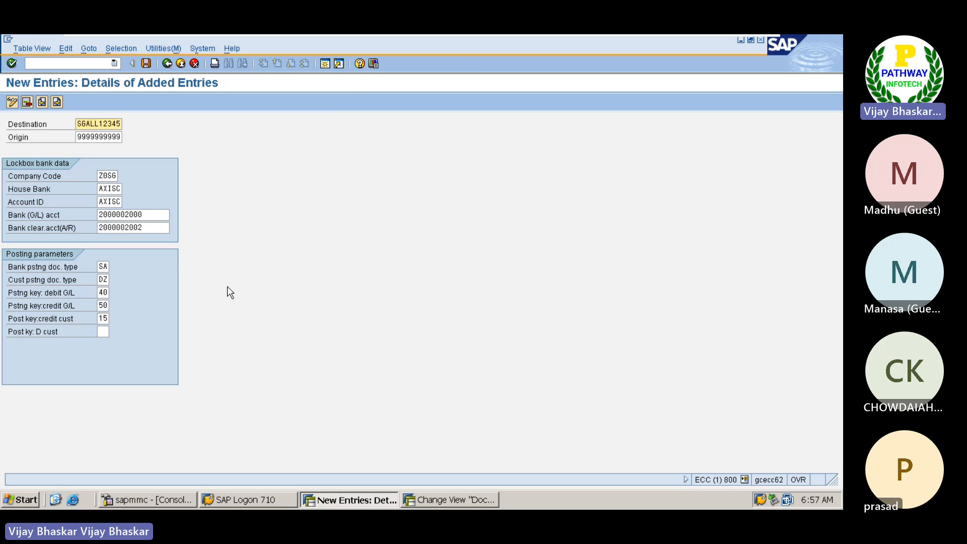
Step: Save the lockbox posting data under customizing request ECCK900072 (APPLE FI Basic Settings) and return to the IMG structure
{"action": "left_click", "coordinate": [146, 63]}
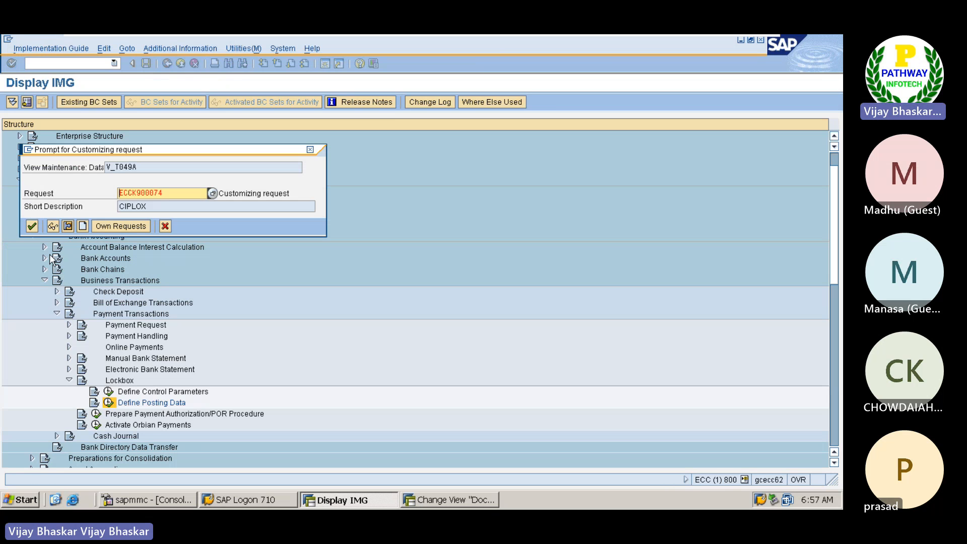
{"action": "left_click", "coordinate": [213, 192]}
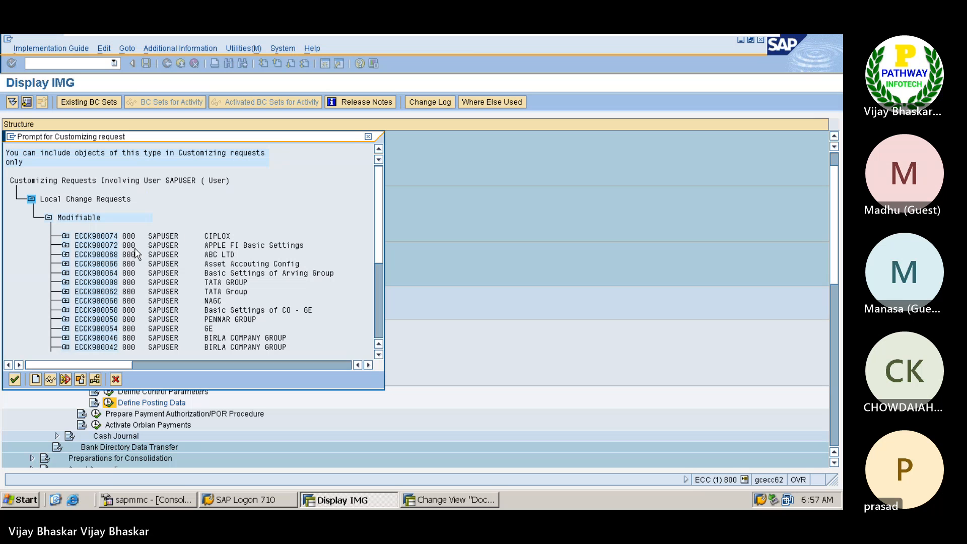
{"action": "double_click", "coordinate": [106, 246]}
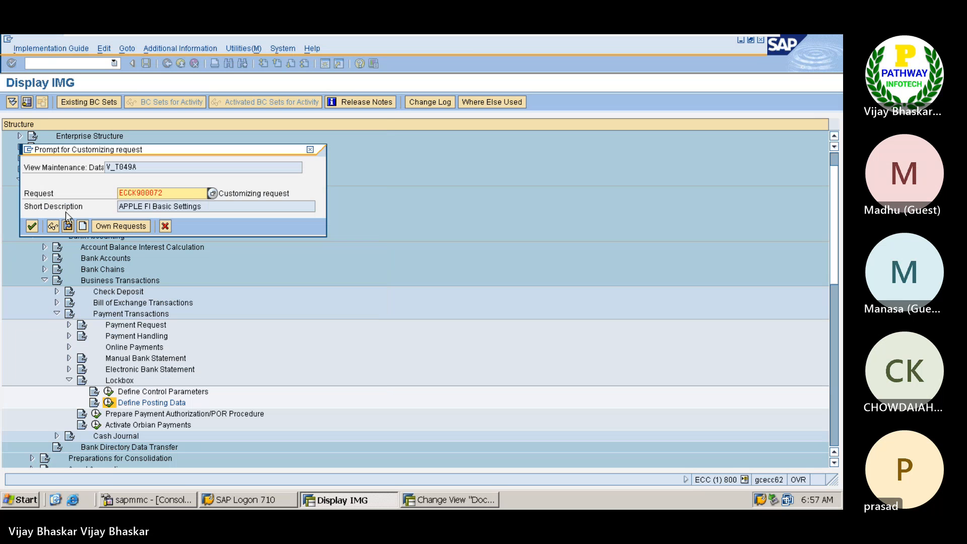
{"action": "left_click", "coordinate": [31, 227]}
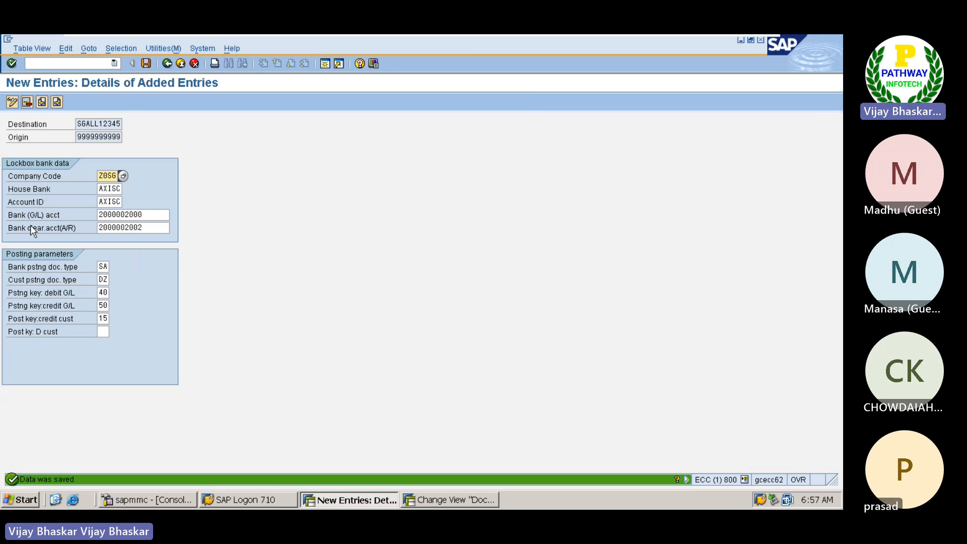
{"action": "left_click", "coordinate": [167, 64]}
{"action": "left_click", "coordinate": [167, 64]}
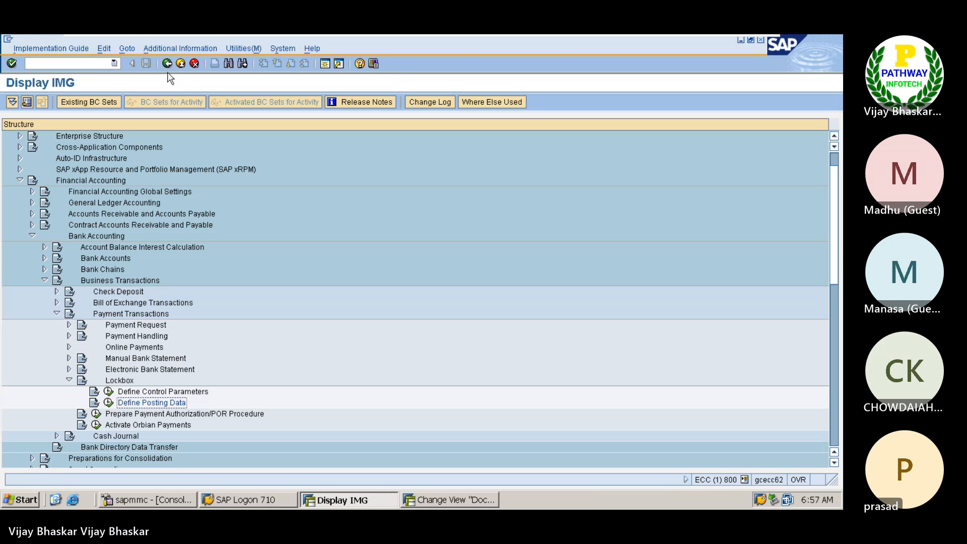
Step: In the Excel notes, enter "2. Define Posting Data" in cell A1541 and start item "3." in the cell below
{"action": "left_click", "coordinate": [727, 45]}
{"action": "scroll", "coordinate": [249, 345], "scroll_direction": "down", "scroll_amount": 5}
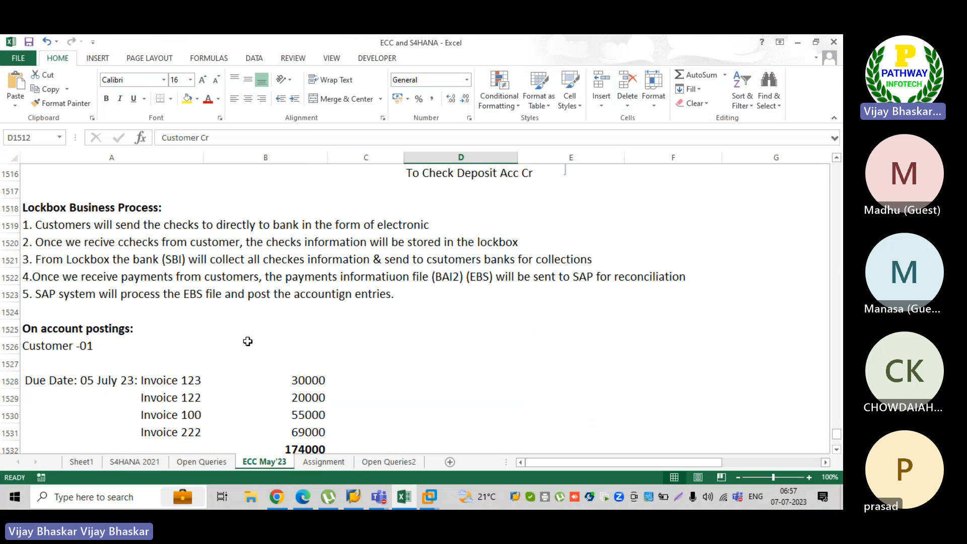
{"action": "scroll", "coordinate": [248, 341], "scroll_direction": "down", "scroll_amount": 7}
{"action": "left_click", "coordinate": [57, 200]}
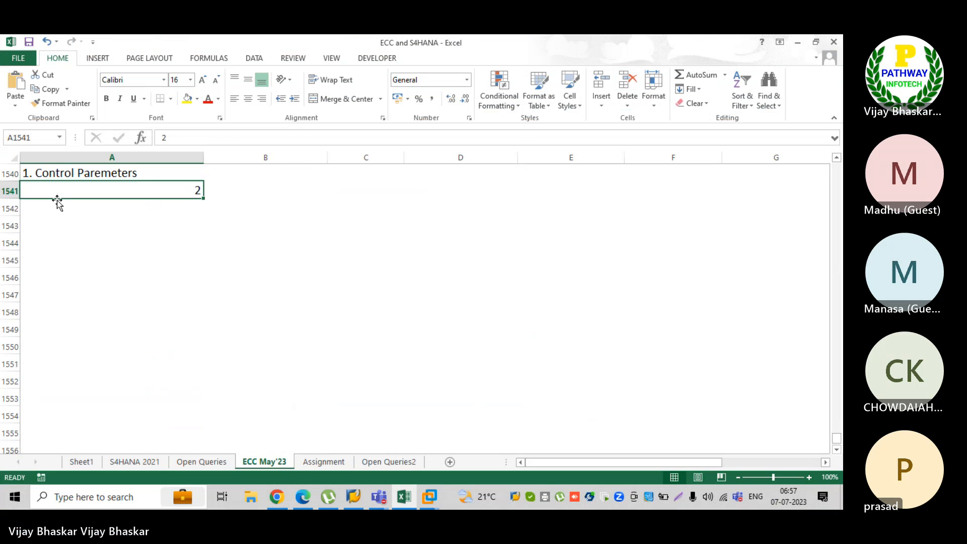
{"action": "type", "text": "2. Define Posting Data"}
{"action": "key", "text": "Return"}
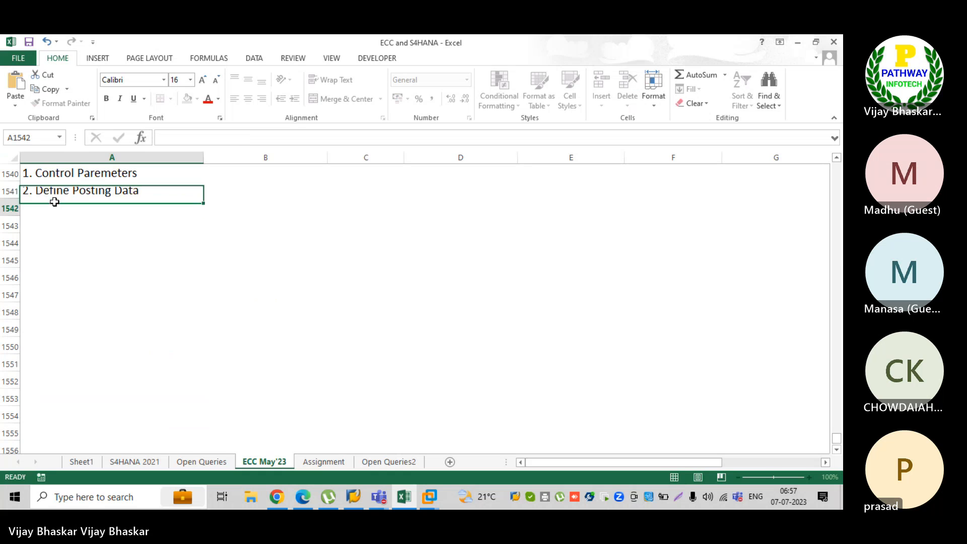
{"action": "type", "text": "3."}
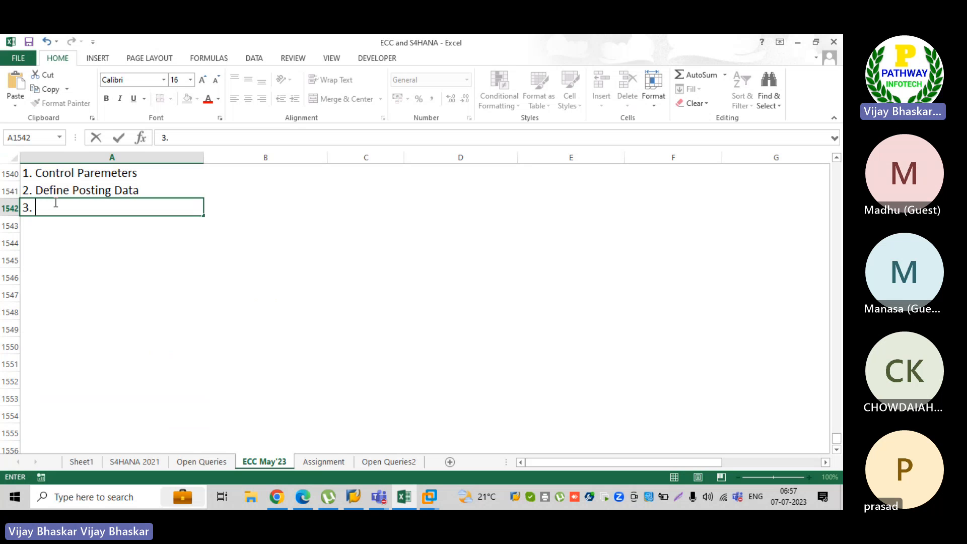
Step: Back in the SAP IMG, collapse Lockbox, Payment Transactions and Business Transactions, and expand Bank Accounts under Bank Accounting
{"action": "left_click", "coordinate": [429, 497]}
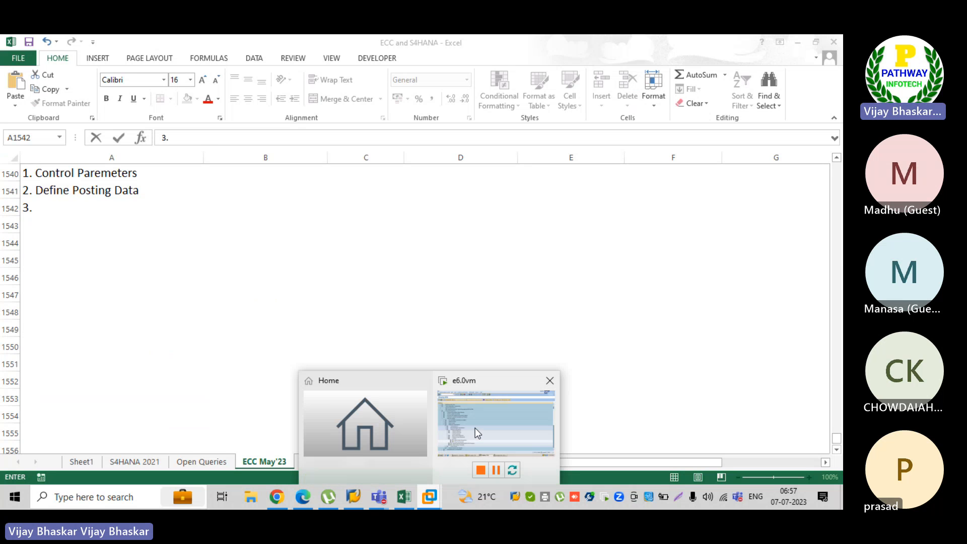
{"action": "left_click", "coordinate": [475, 428]}
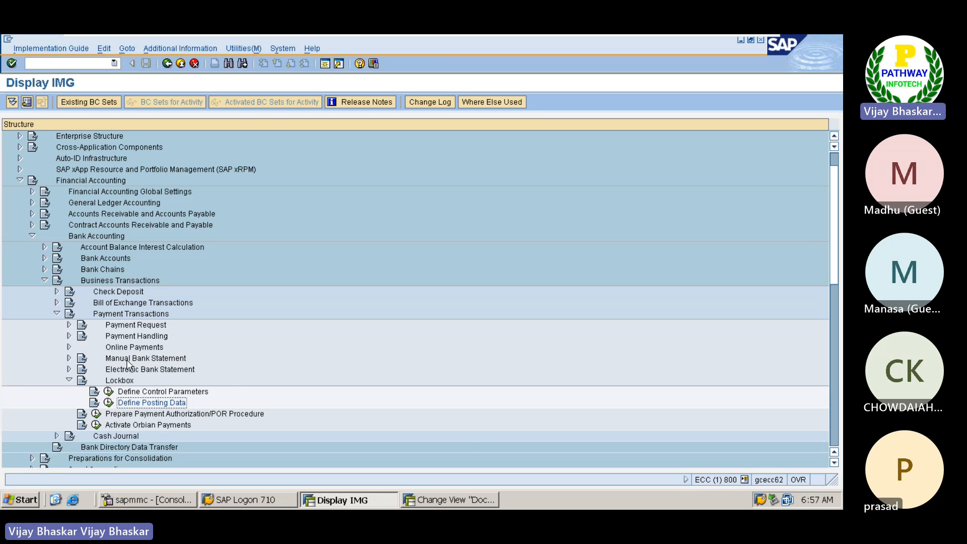
{"action": "left_click", "coordinate": [69, 381]}
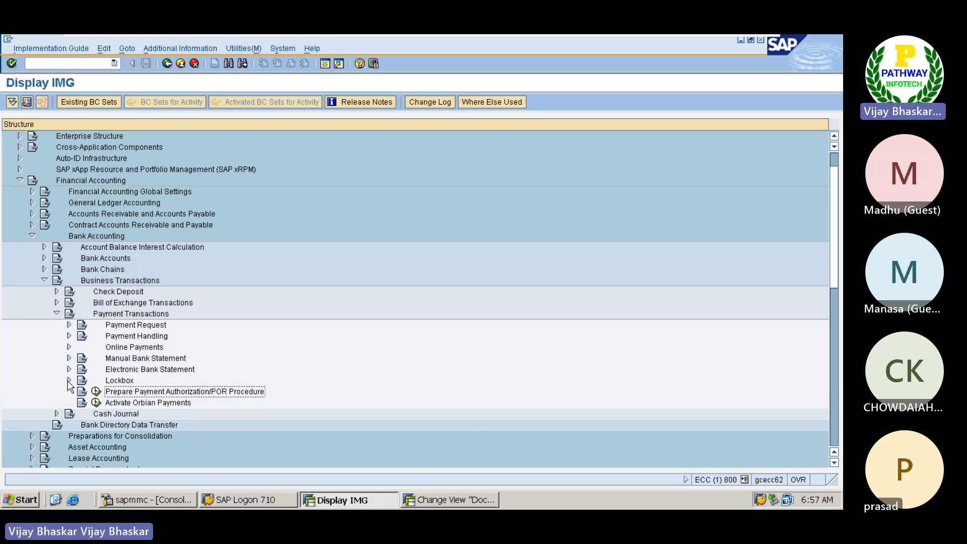
{"action": "left_click", "coordinate": [57, 314]}
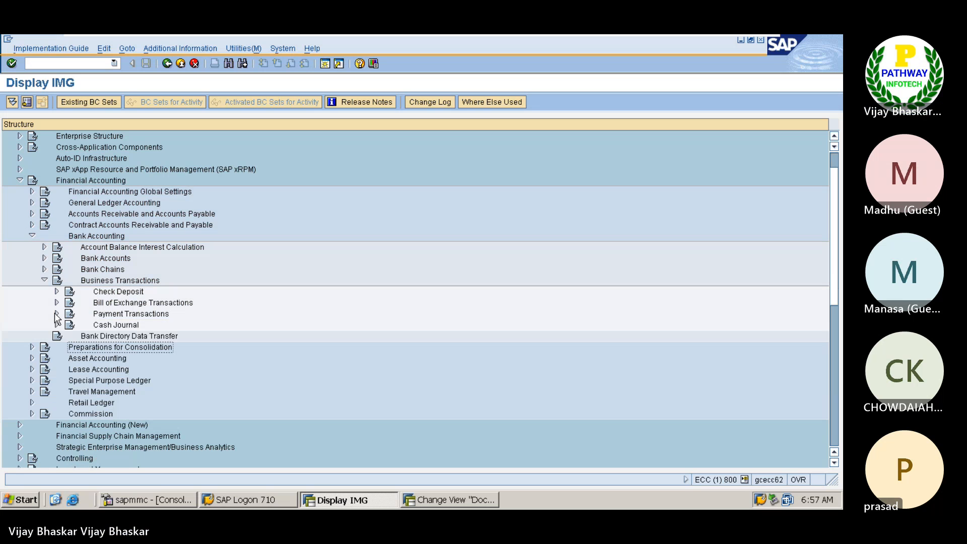
{"action": "left_click", "coordinate": [45, 280]}
{"action": "left_click", "coordinate": [93, 260]}
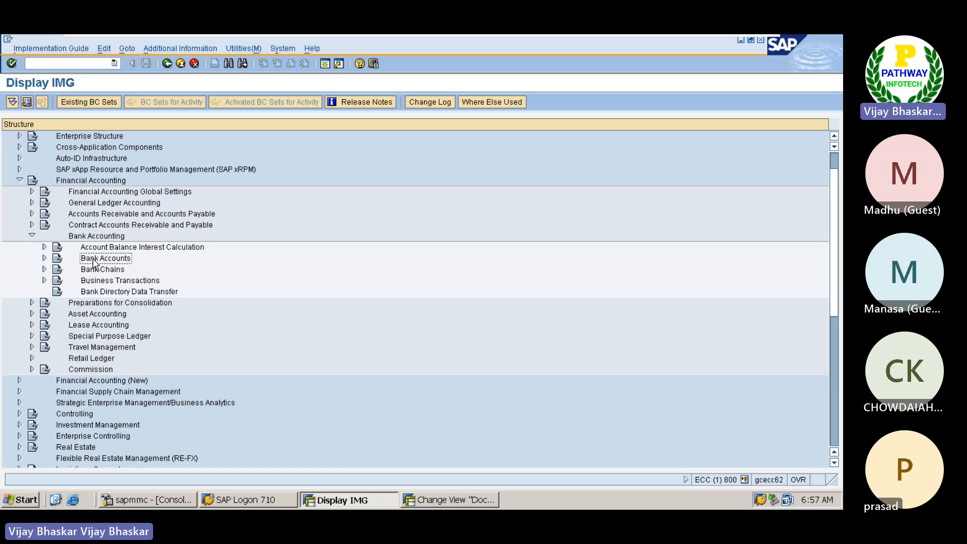
{"action": "key", "text": "Right"}
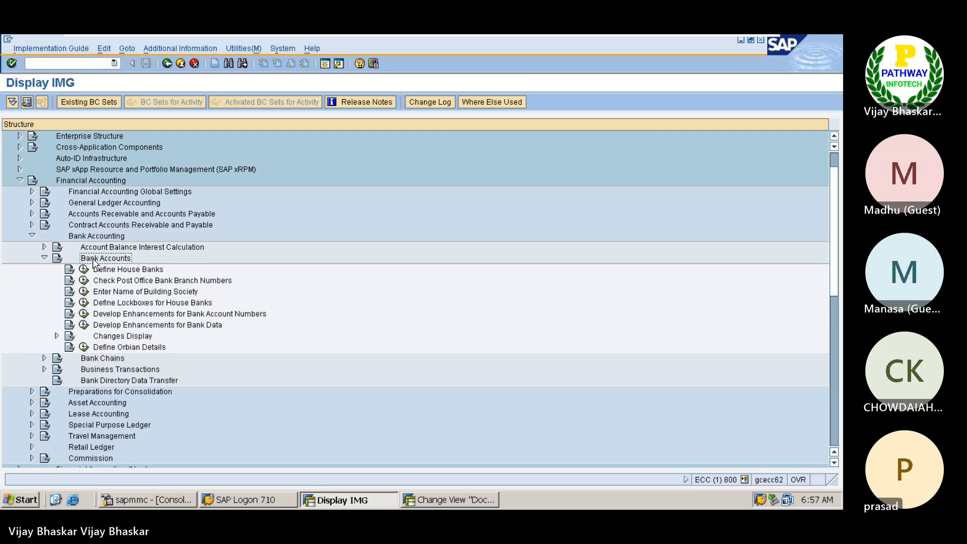
Step: Open Define Lockboxes for House Banks with the first activity, Define Lockbox Accounts at House Banks
{"action": "key", "text": "Down"}
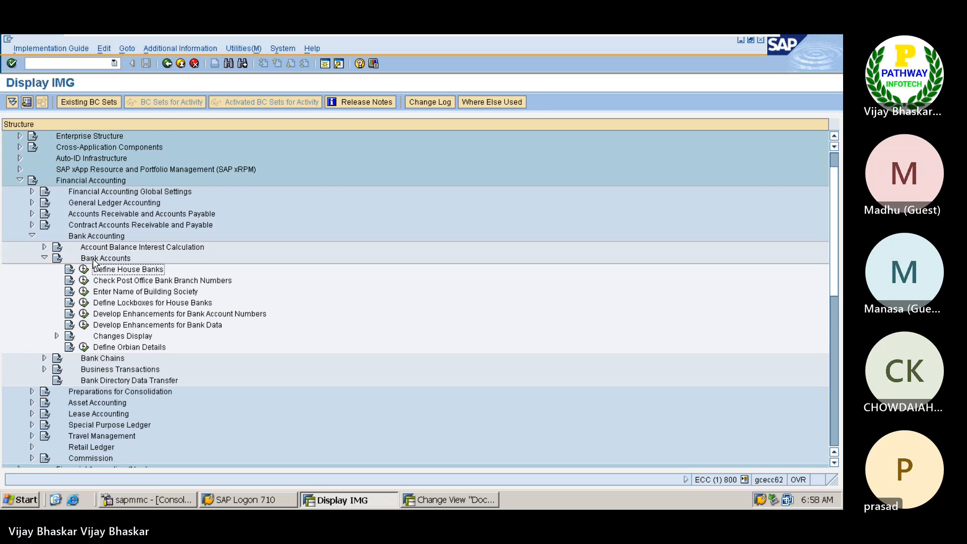
{"action": "left_click", "coordinate": [84, 303]}
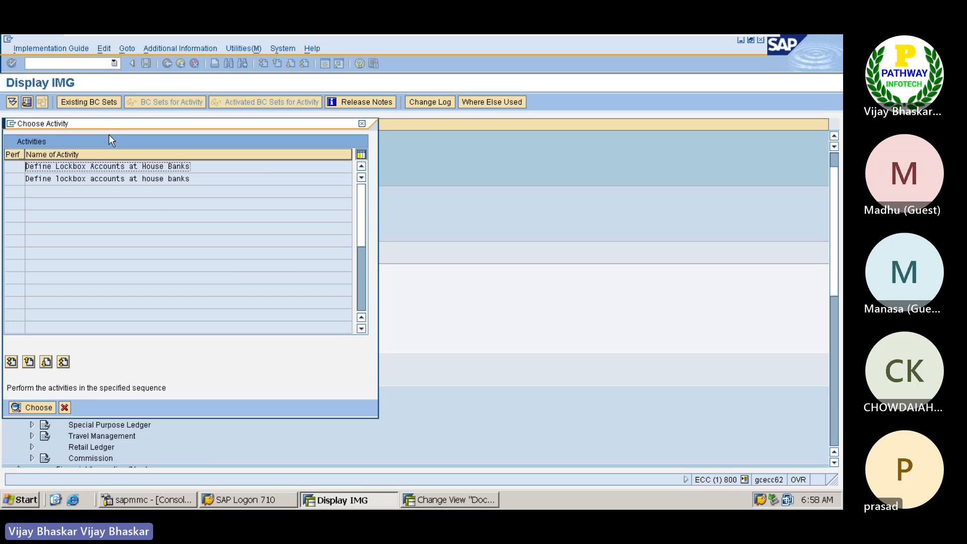
{"action": "left_click_drag", "start_coordinate": [101, 123], "coordinate": [155, 136]}
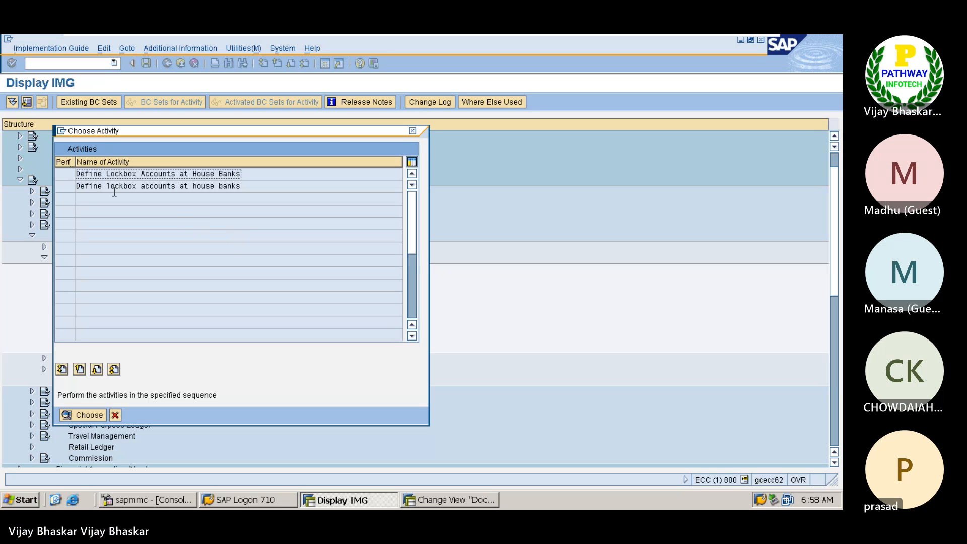
{"action": "double_click", "coordinate": [146, 176]}
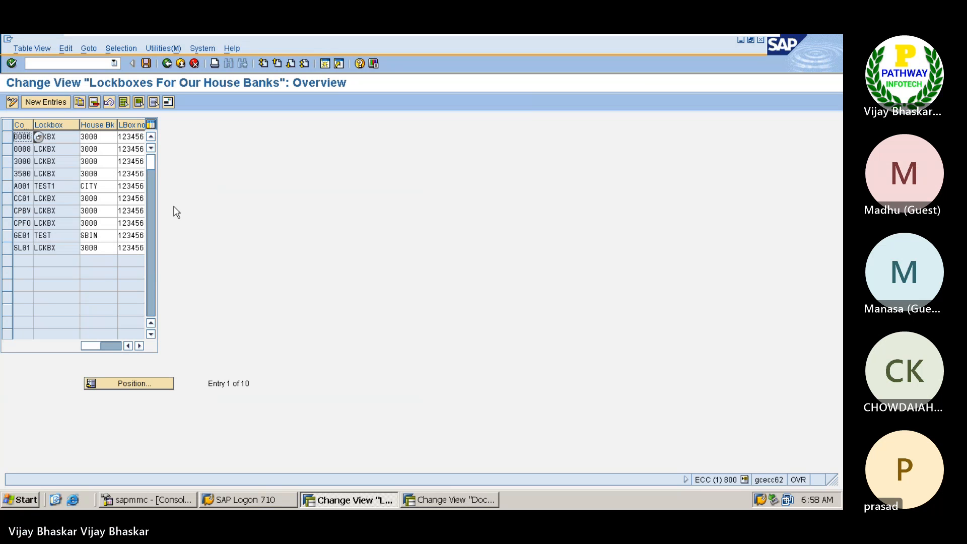
Step: Add a new lockbox entry with company code Z0SG, lockbox key 9999999 and house bank AXISC
{"action": "left_click", "coordinate": [59, 99]}
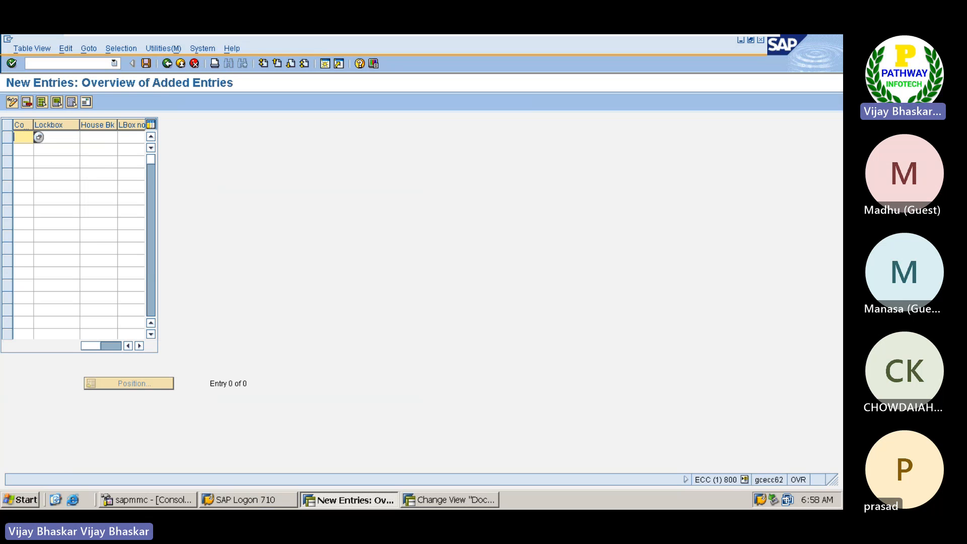
{"action": "type", "text": "Z0"}
{"action": "type", "text": "SG"}
{"action": "type", "text": "99999"}
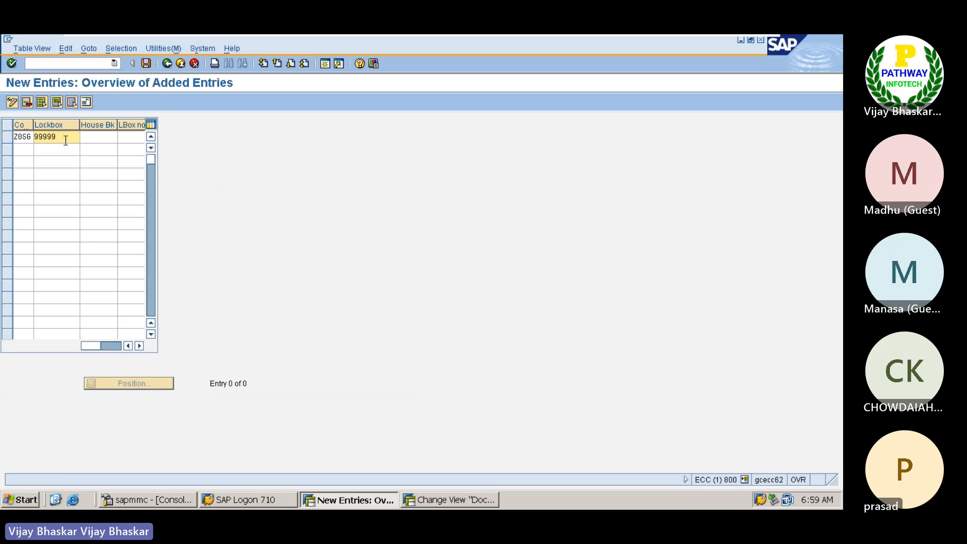
{"action": "type", "text": "99"}
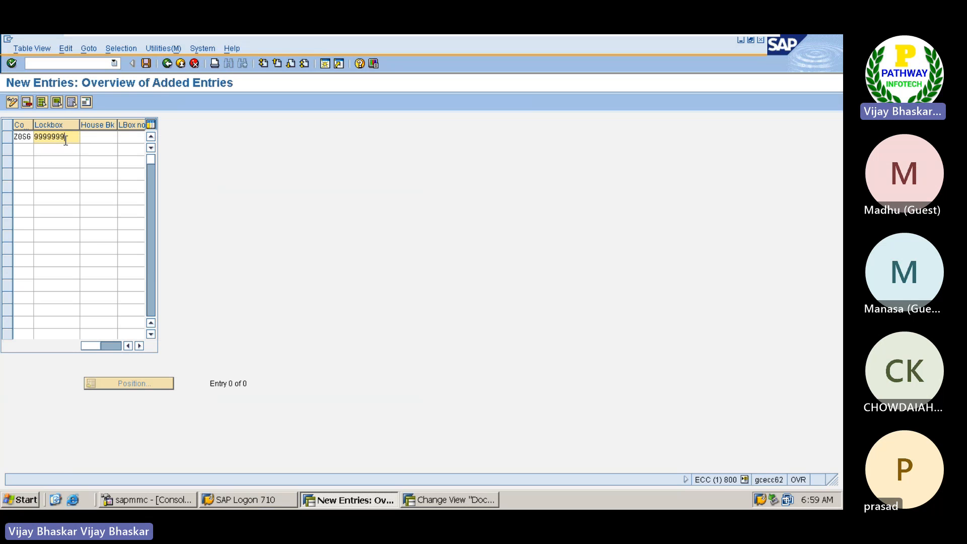
{"action": "left_click", "coordinate": [100, 139]}
{"action": "left_click", "coordinate": [124, 137]}
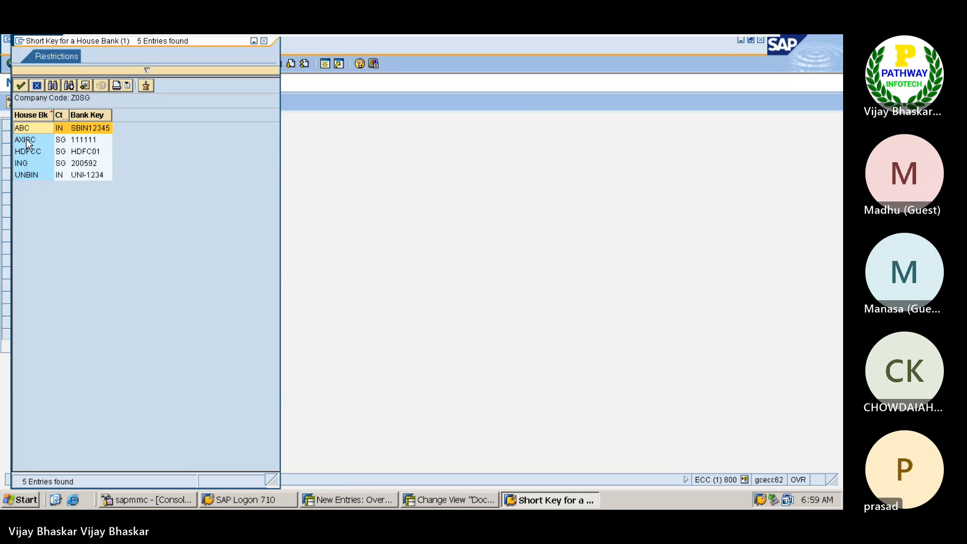
{"action": "left_click", "coordinate": [30, 141]}
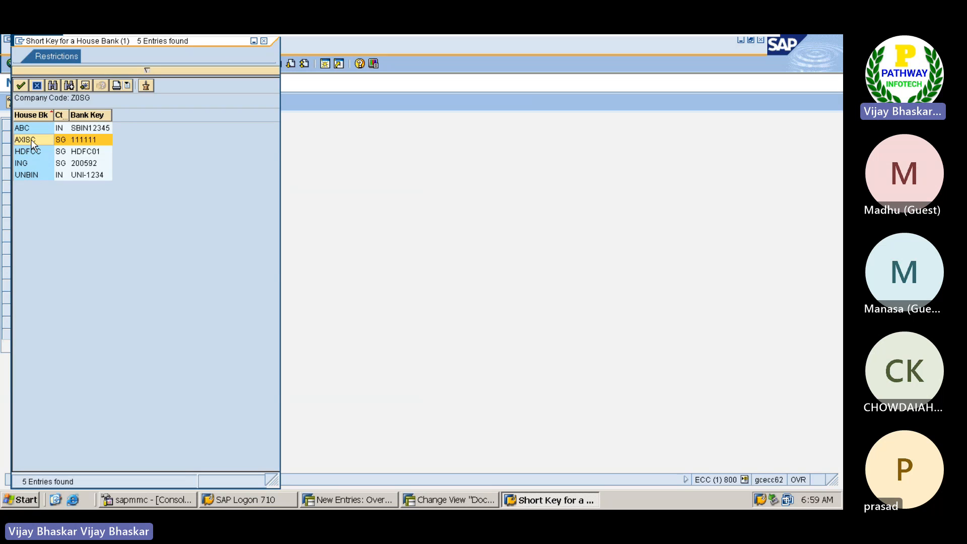
{"action": "left_click", "coordinate": [32, 142]}
{"action": "left_click", "coordinate": [133, 135]}
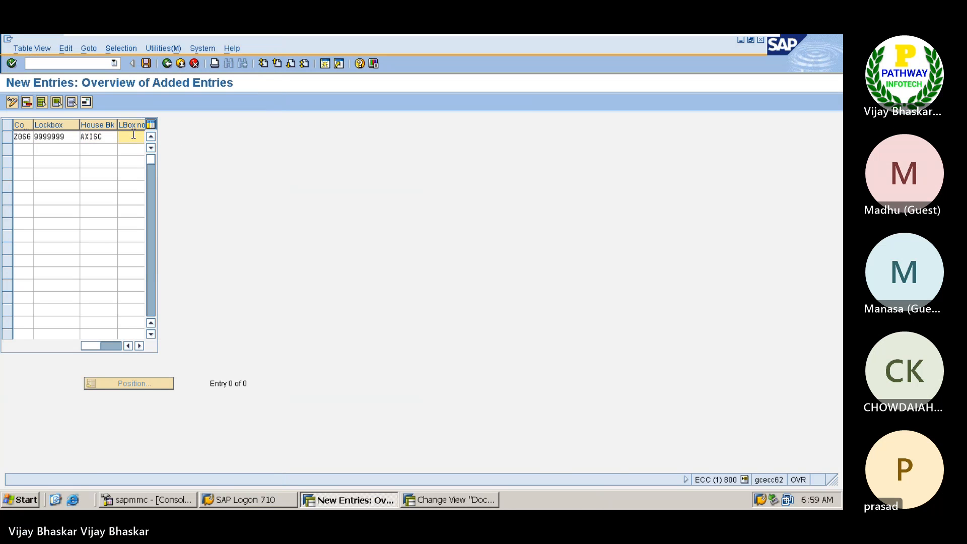
Step: Narrow the Lockbox column and replace the new entry's lockbox key with TEST999
{"action": "left_click_drag", "start_coordinate": [80, 129], "coordinate": [71, 128]}
{"action": "left_click", "coordinate": [65, 137]}
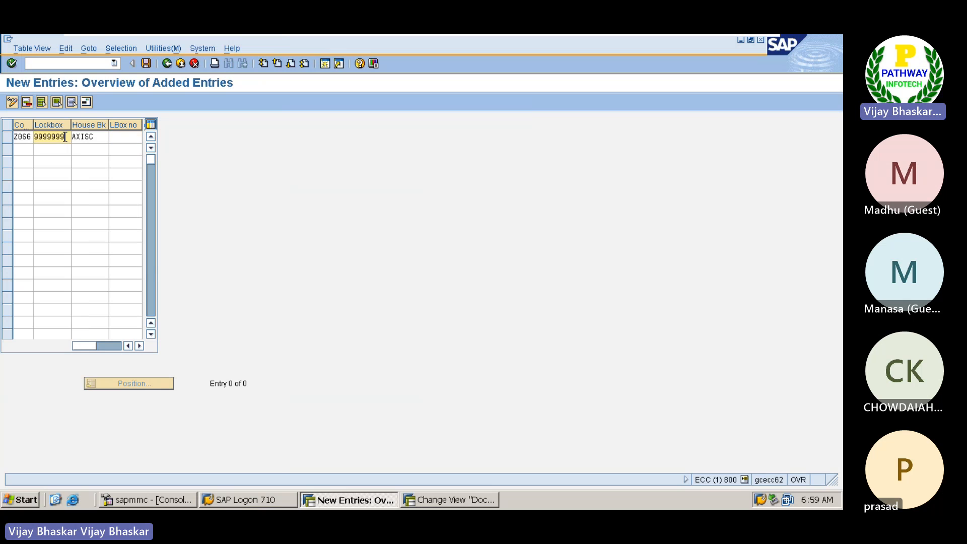
{"action": "key", "text": "BackSpace"}
{"action": "key", "text": "BackSpace"}
{"action": "key", "text": "BackSpace"}
{"action": "key", "text": "BackSpace"}
{"action": "key", "text": "BackSpace"}
{"action": "key", "text": "BackSpace"}
{"action": "key", "text": "BackSpace"}
{"action": "type", "text": "T"}
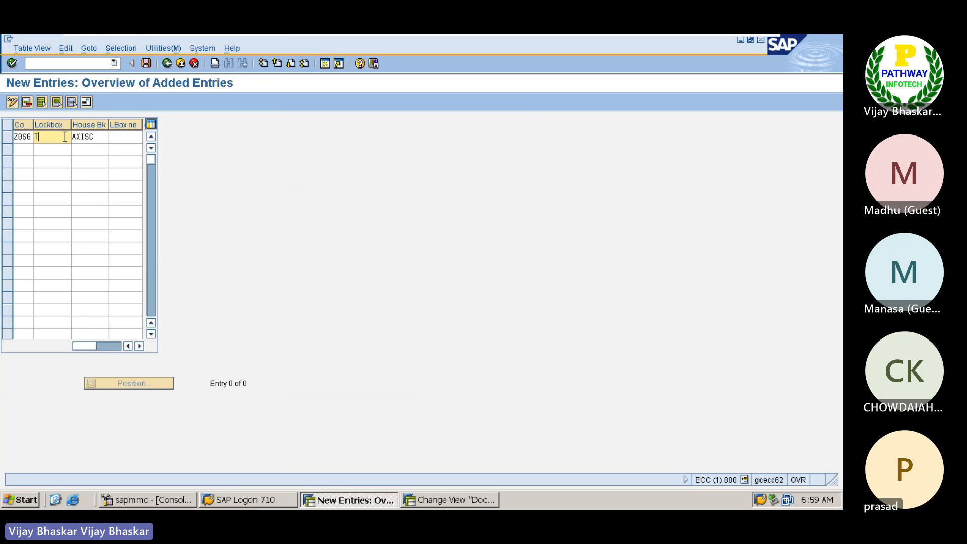
{"action": "type", "text": "EST"}
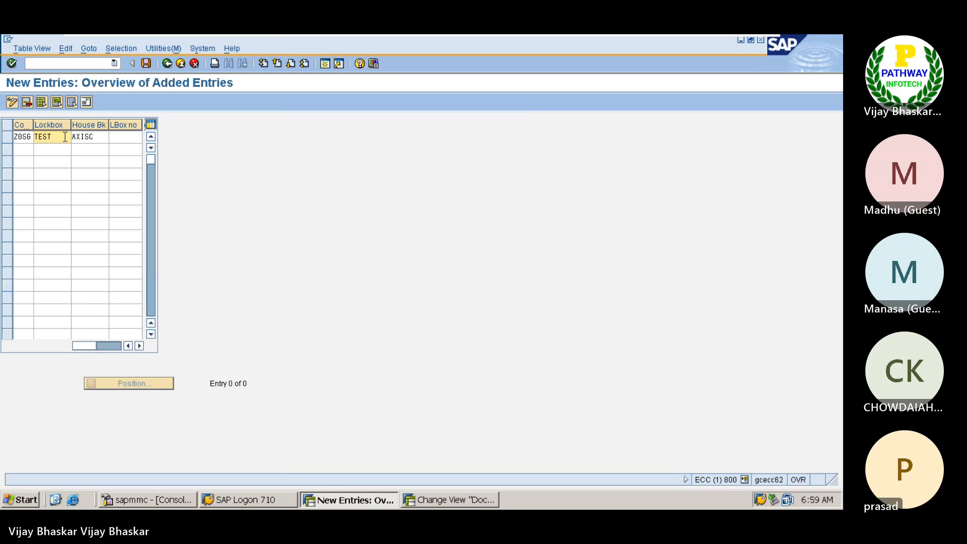
{"action": "type", "text": "01"}
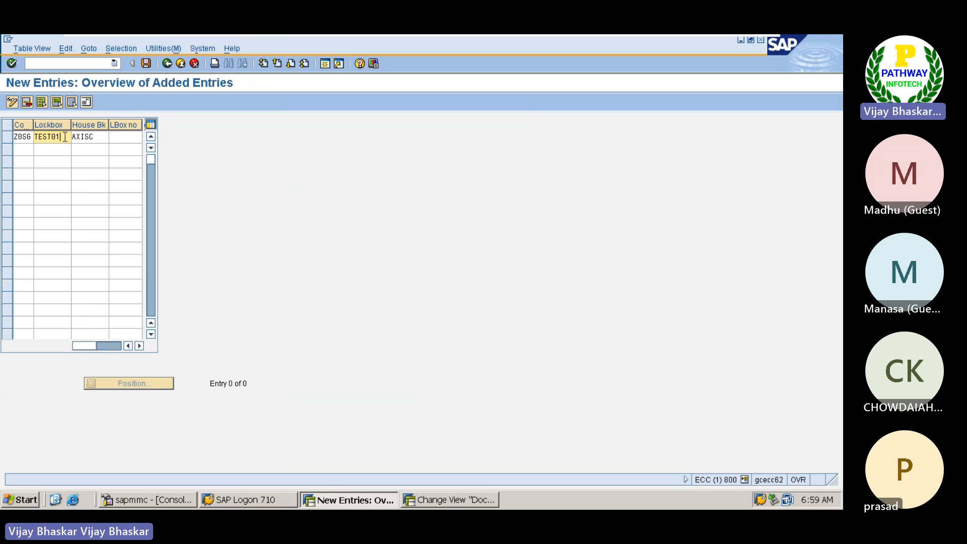
{"action": "key", "text": "BackSpace"}
{"action": "key", "text": "BackSpace"}
{"action": "type", "text": "0"}
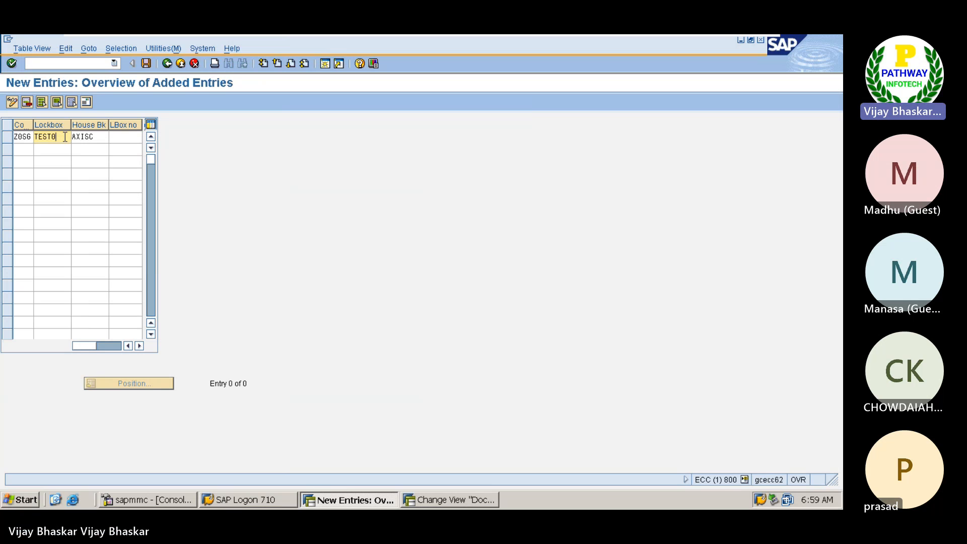
{"action": "key", "text": "BackSpace"}
{"action": "type", "text": "999"}
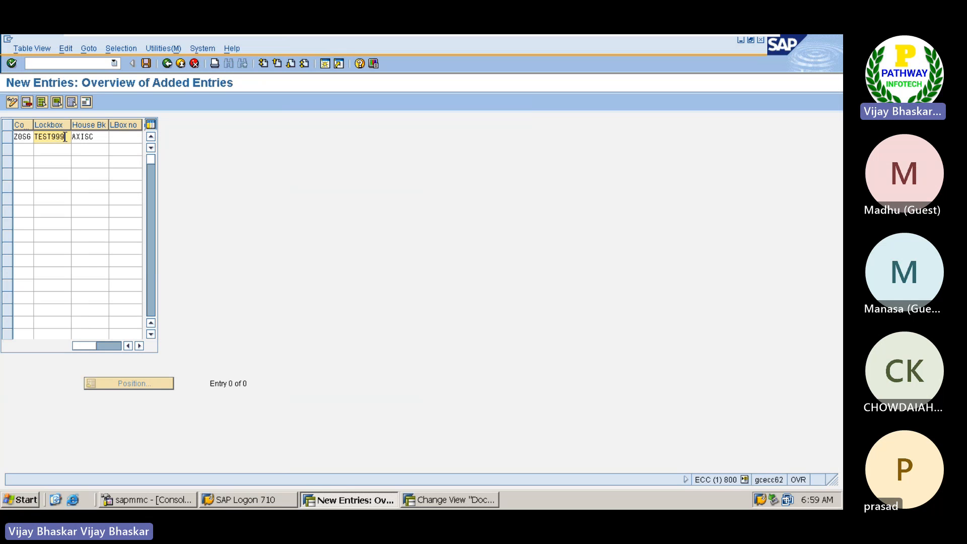
Step: Narrow the house bank column, enter lockbox number 9999999 for the Z0SG entry and confirm it to open the address form
{"action": "left_click", "coordinate": [125, 136]}
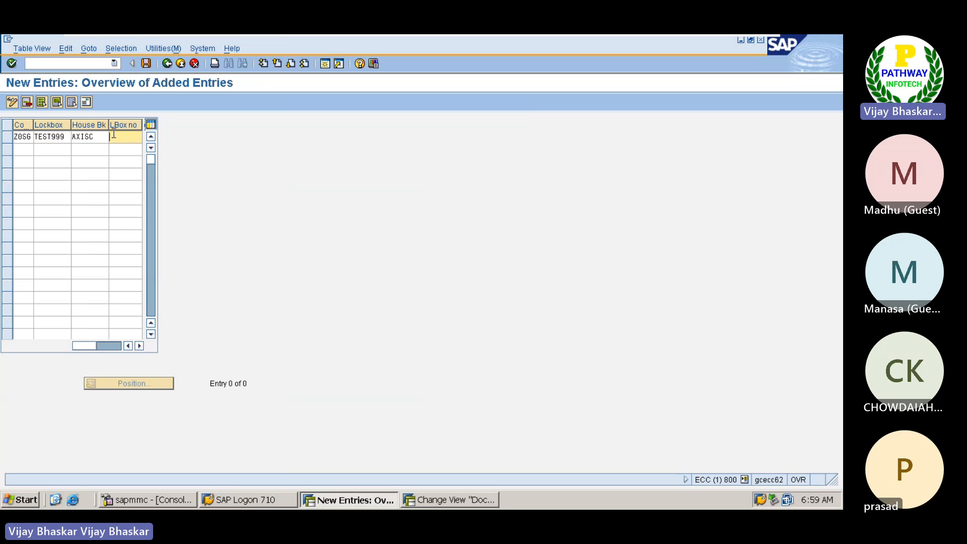
{"action": "left_click_drag", "start_coordinate": [109, 128], "coordinate": [100, 128]}
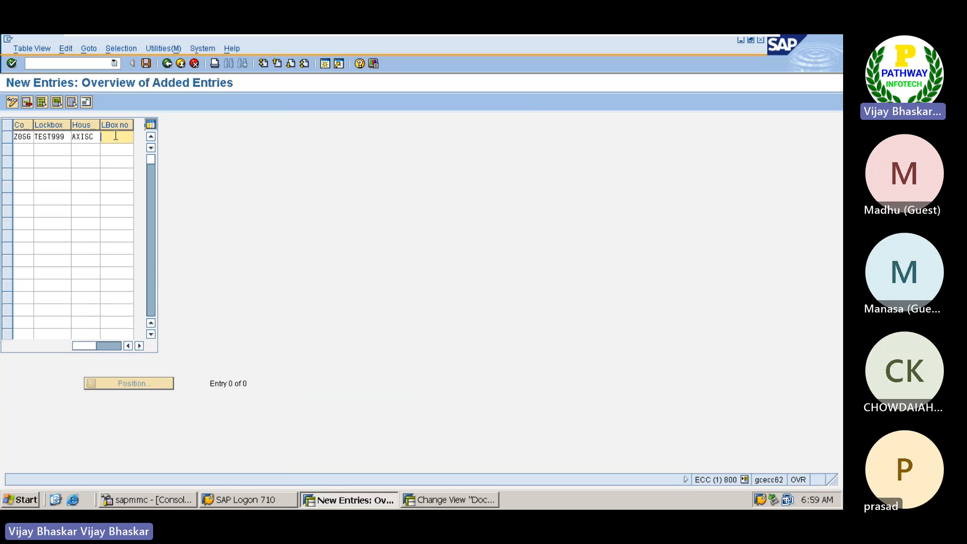
{"action": "type", "text": "9999999"}
{"action": "key", "text": "Return"}
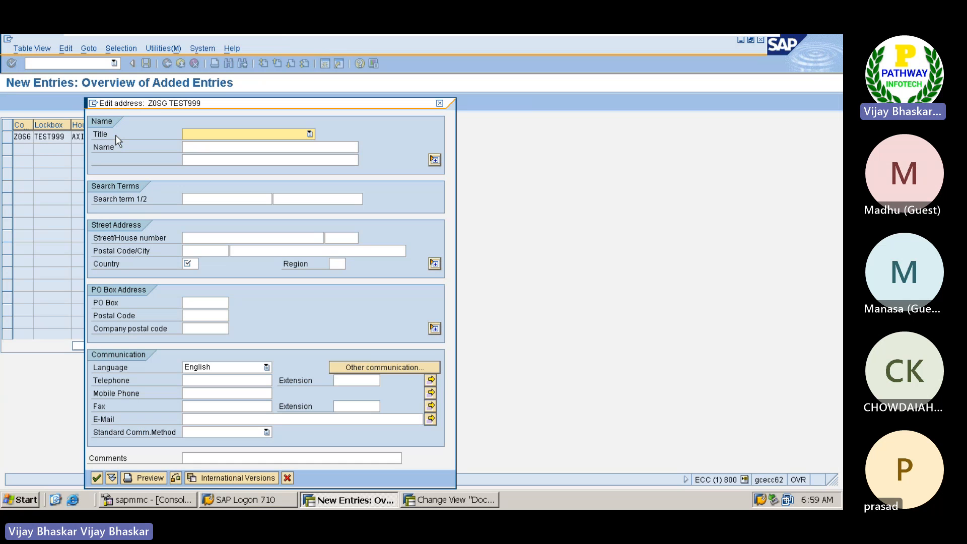
Step: Enter "Lockbox of AXIS Bank" as the name in the lockbox address
{"action": "left_click", "coordinate": [210, 152]}
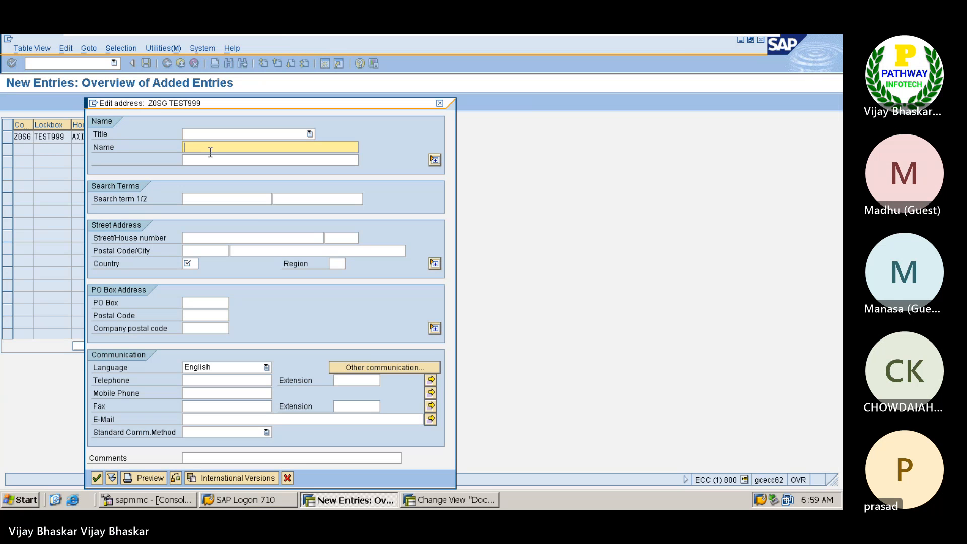
{"action": "type", "text": "LO"}
{"action": "key", "text": "BackSpace"}
{"action": "type", "text": "ockbox of"}
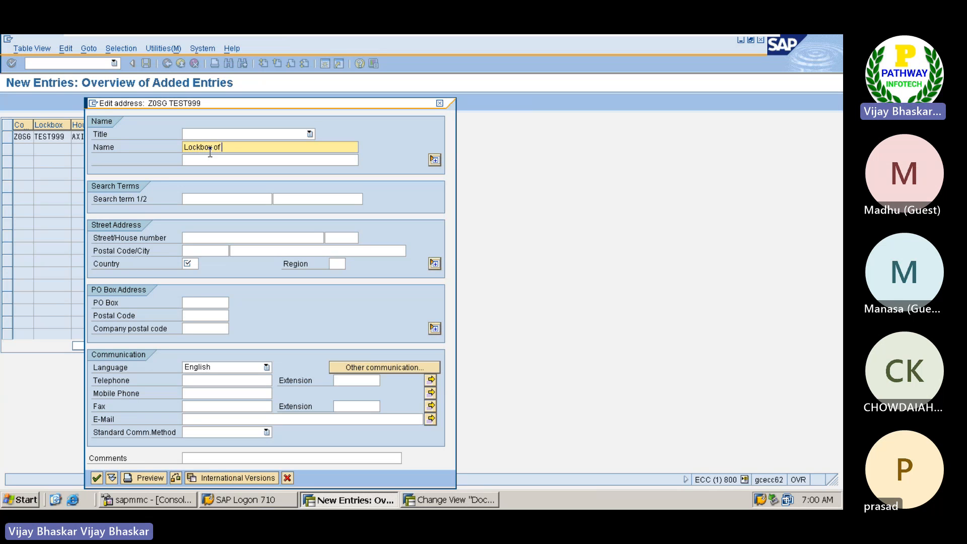
{"action": "type", "text": " SG0"}
{"action": "key", "text": "BackSpace"}
{"action": "key", "text": "BackSpace"}
{"action": "key", "text": "BackSpace"}
{"action": "type", "text": "AXIS Bank"}
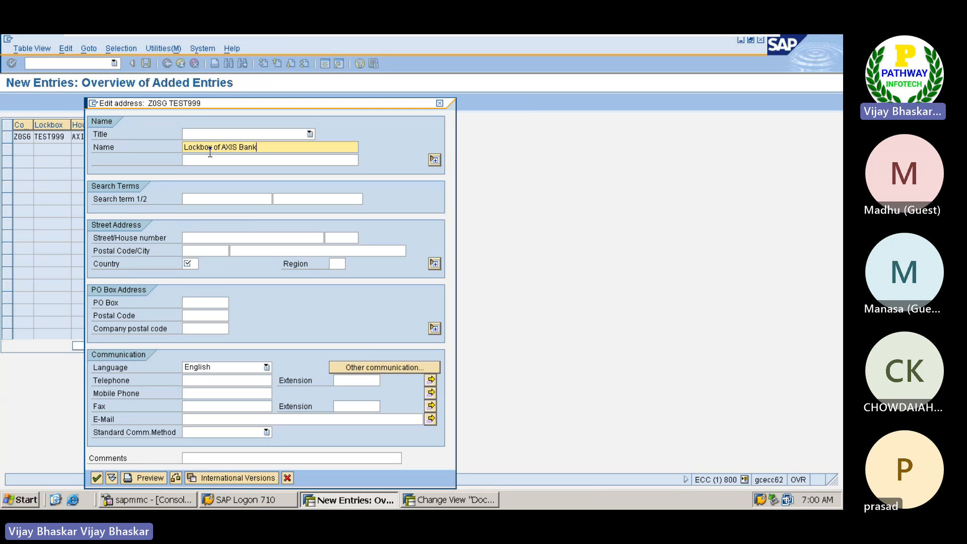
Step: Set the first search term of the lockbox address to LOCKBOX
{"action": "left_click", "coordinate": [193, 197]}
{"action": "type", "text": "LO"}
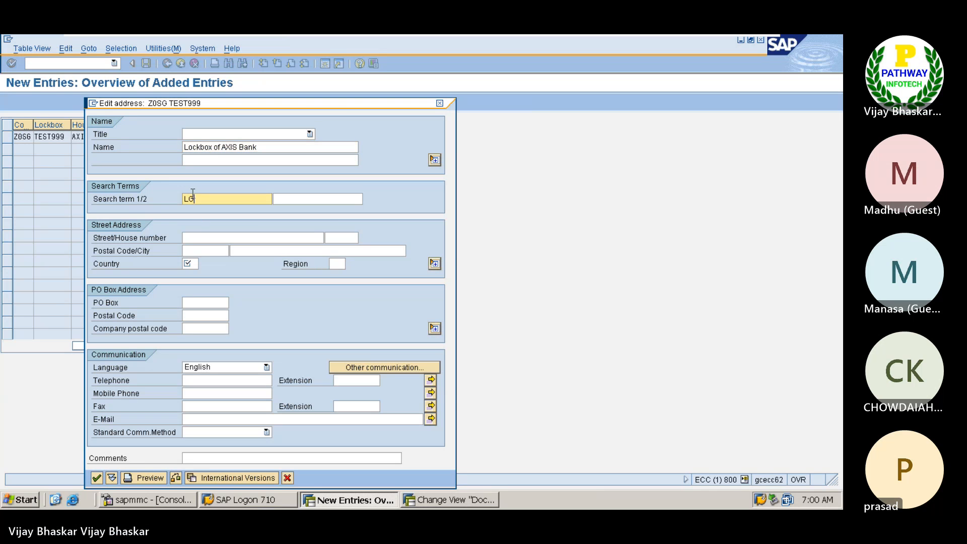
{"action": "type", "text": "CKBOX"}
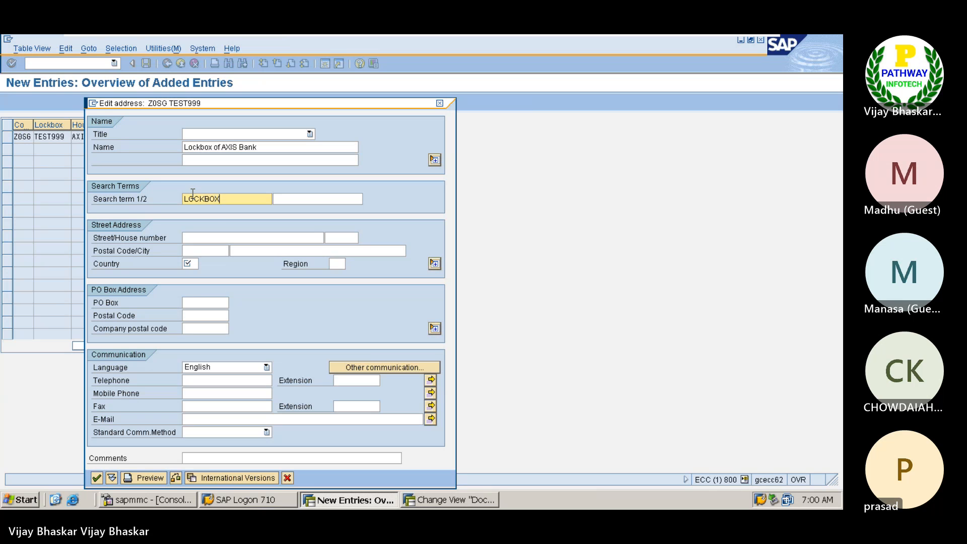
Step: Fill in the lockbox's street, house number, postal code and city, set the country to SG and confirm the address
{"action": "left_click", "coordinate": [203, 235]}
{"action": "type", "text": "Bank"}
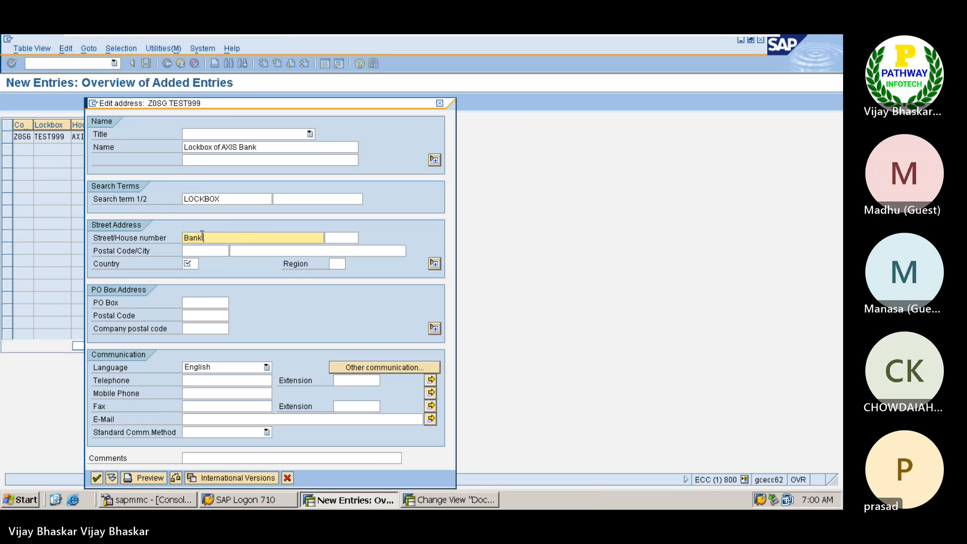
{"action": "type", "text": " Street"}
{"action": "key", "text": "Tab"}
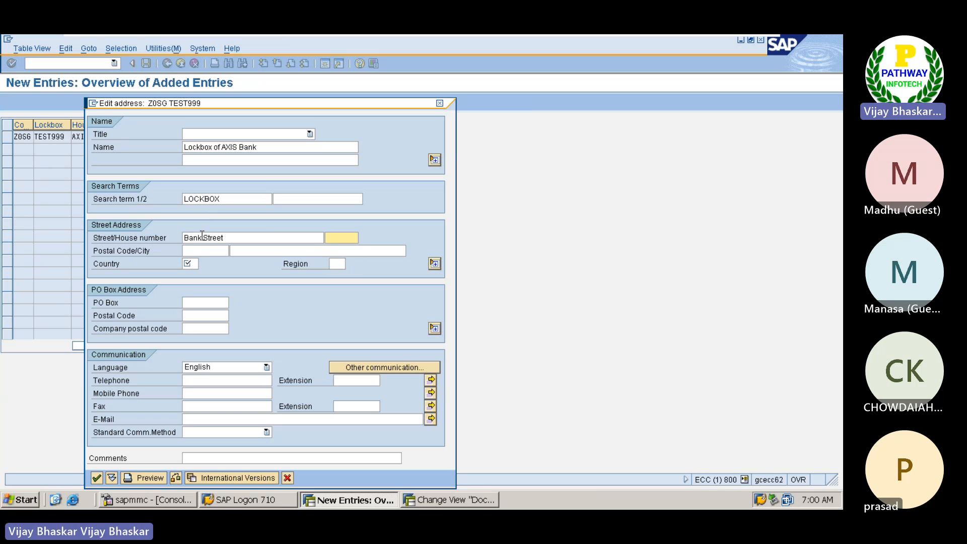
{"action": "type", "text": "234"}
{"action": "key", "text": "Tab"}
{"action": "type", "text": "500015"}
{"action": "key", "text": "Tab"}
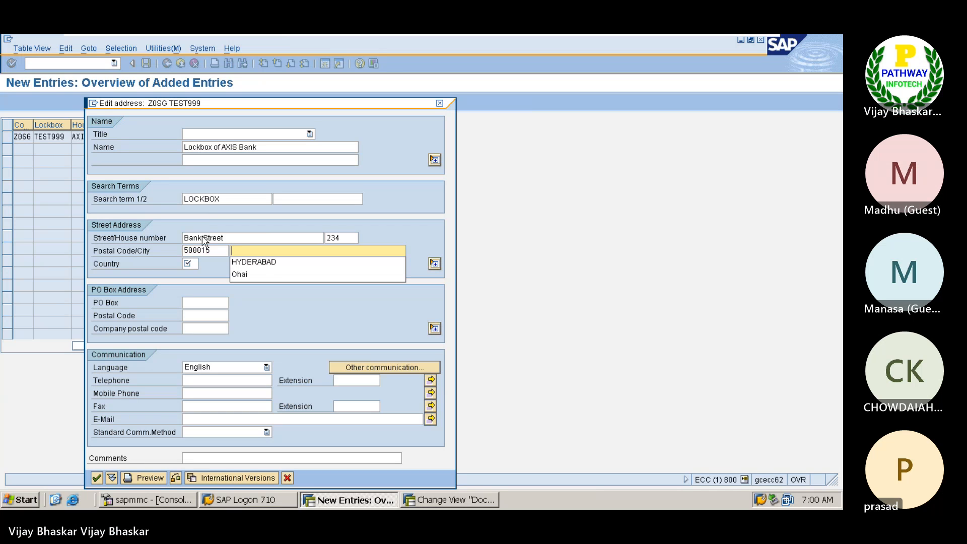
{"action": "type", "text": "SG"}
{"action": "key", "text": "Tab"}
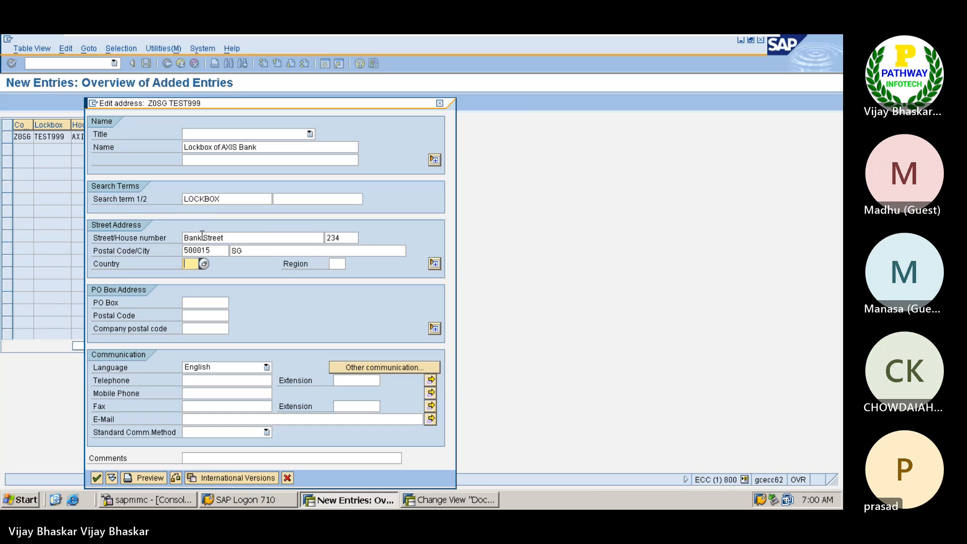
{"action": "type", "text": "SG"}
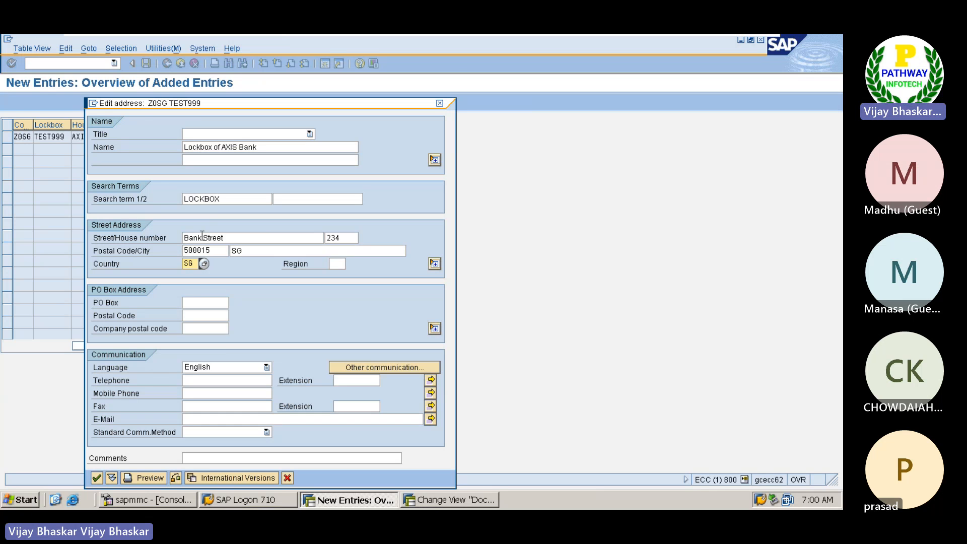
{"action": "key", "text": "Return"}
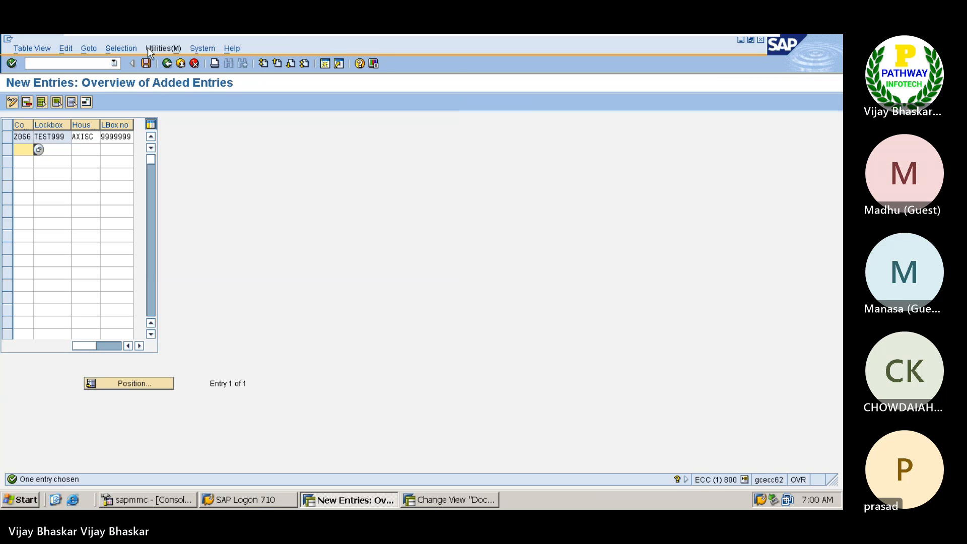
Step: Save the house bank lockbox under customizing request ECCK900072 and return to the IMG structure, closing the activity list
{"action": "left_click", "coordinate": [146, 63]}
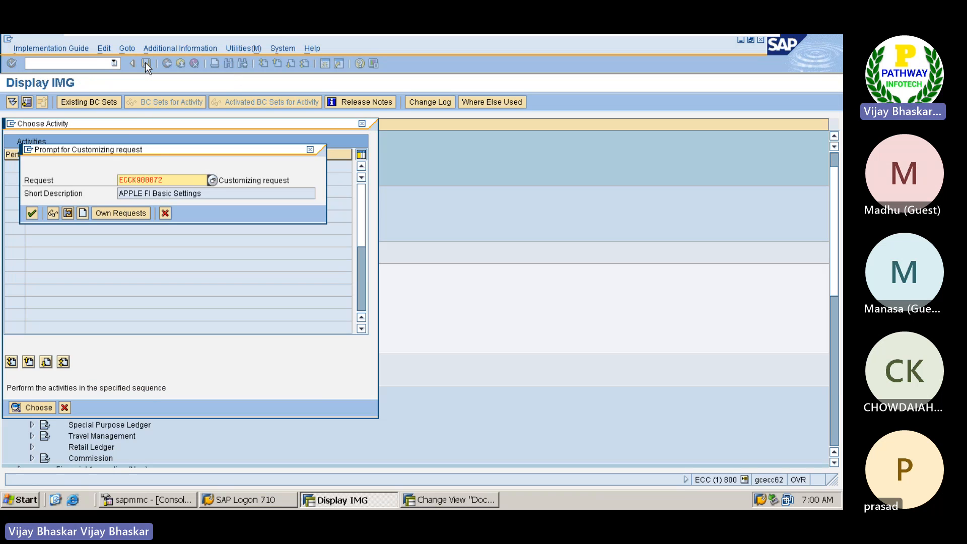
{"action": "left_click", "coordinate": [31, 212]}
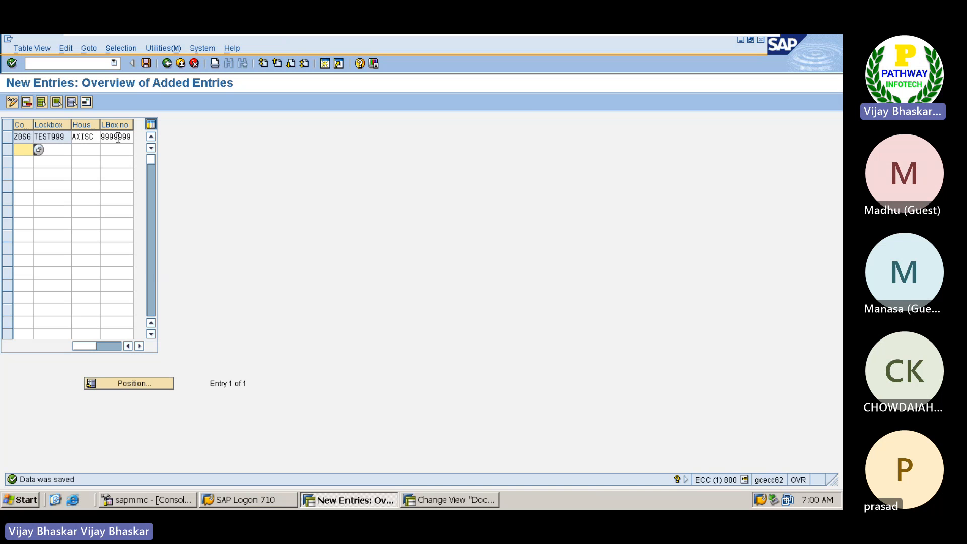
{"action": "left_click", "coordinate": [166, 63]}
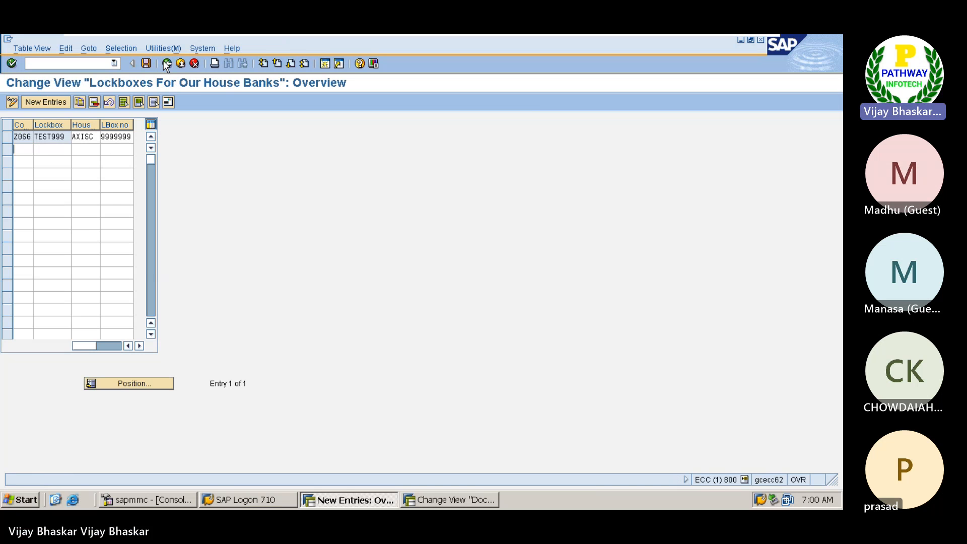
{"action": "left_click", "coordinate": [167, 63]}
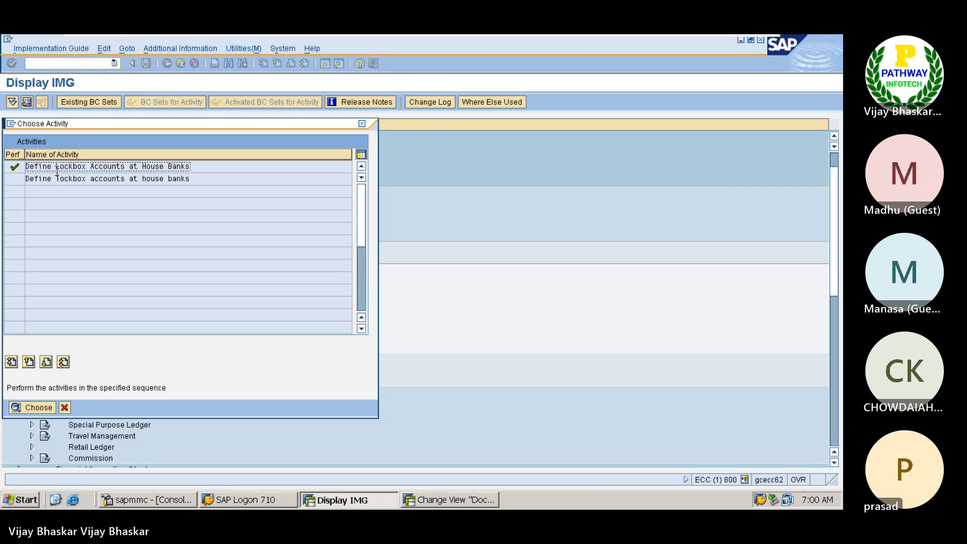
{"action": "left_click", "coordinate": [64, 407]}
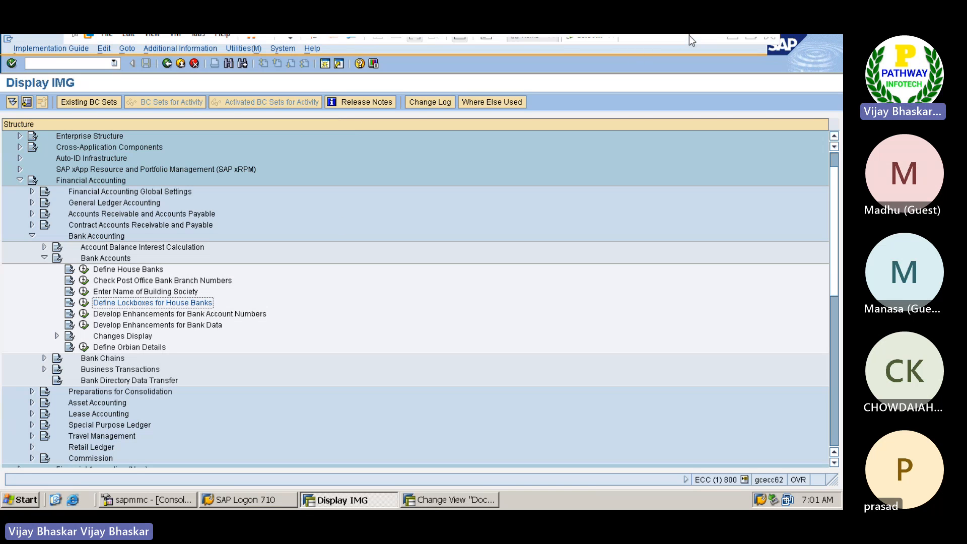
Step: Switch to the Excel notes, complete cell A1542 as "3. Define Lockboxes for House Banks" and leave cell A1543 blank
{"action": "left_click", "coordinate": [732, 44]}
{"action": "type", "text": "Define Lockboxes for House Banks"}
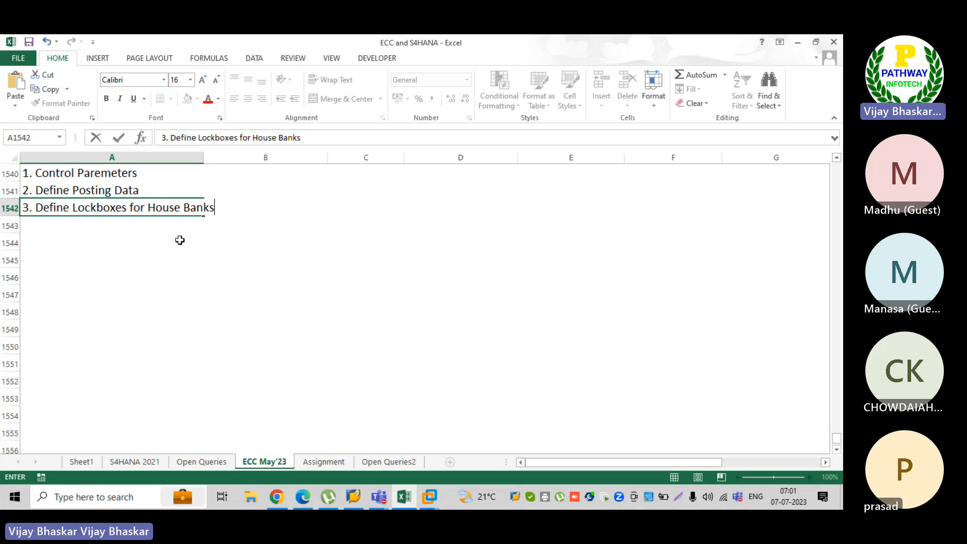
{"action": "key", "text": "Return"}
{"action": "type", "text": "4."}
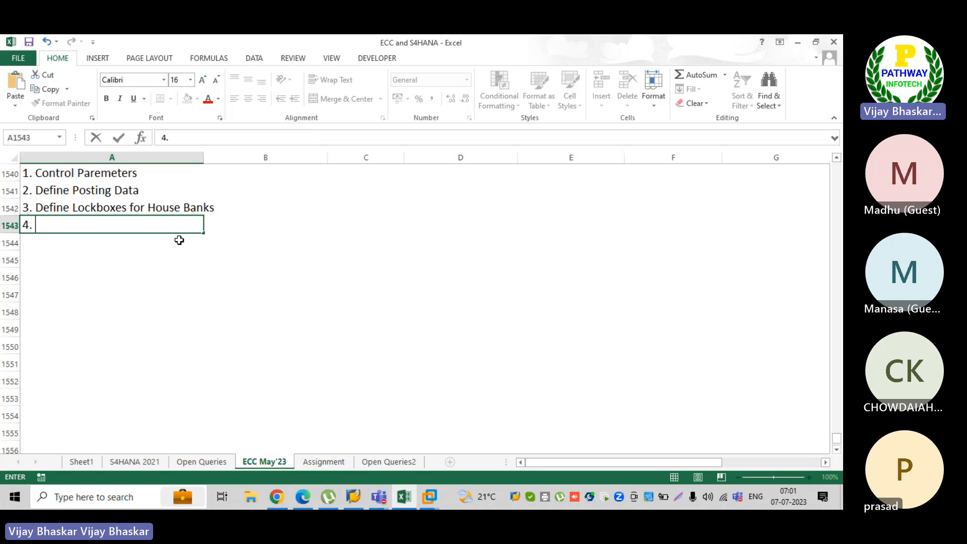
{"action": "key", "text": "BackSpace"}
{"action": "key", "text": "BackSpace"}
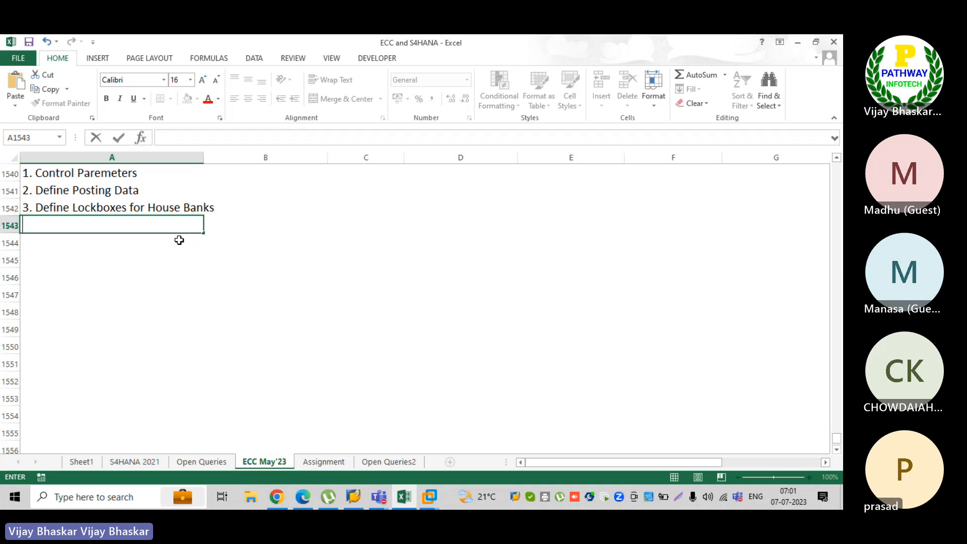
{"action": "key", "text": "Return"}
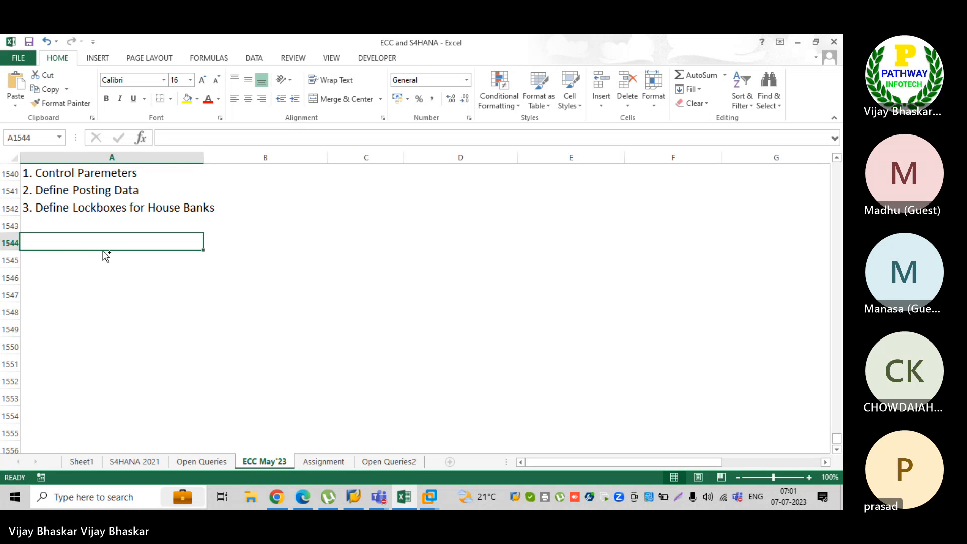